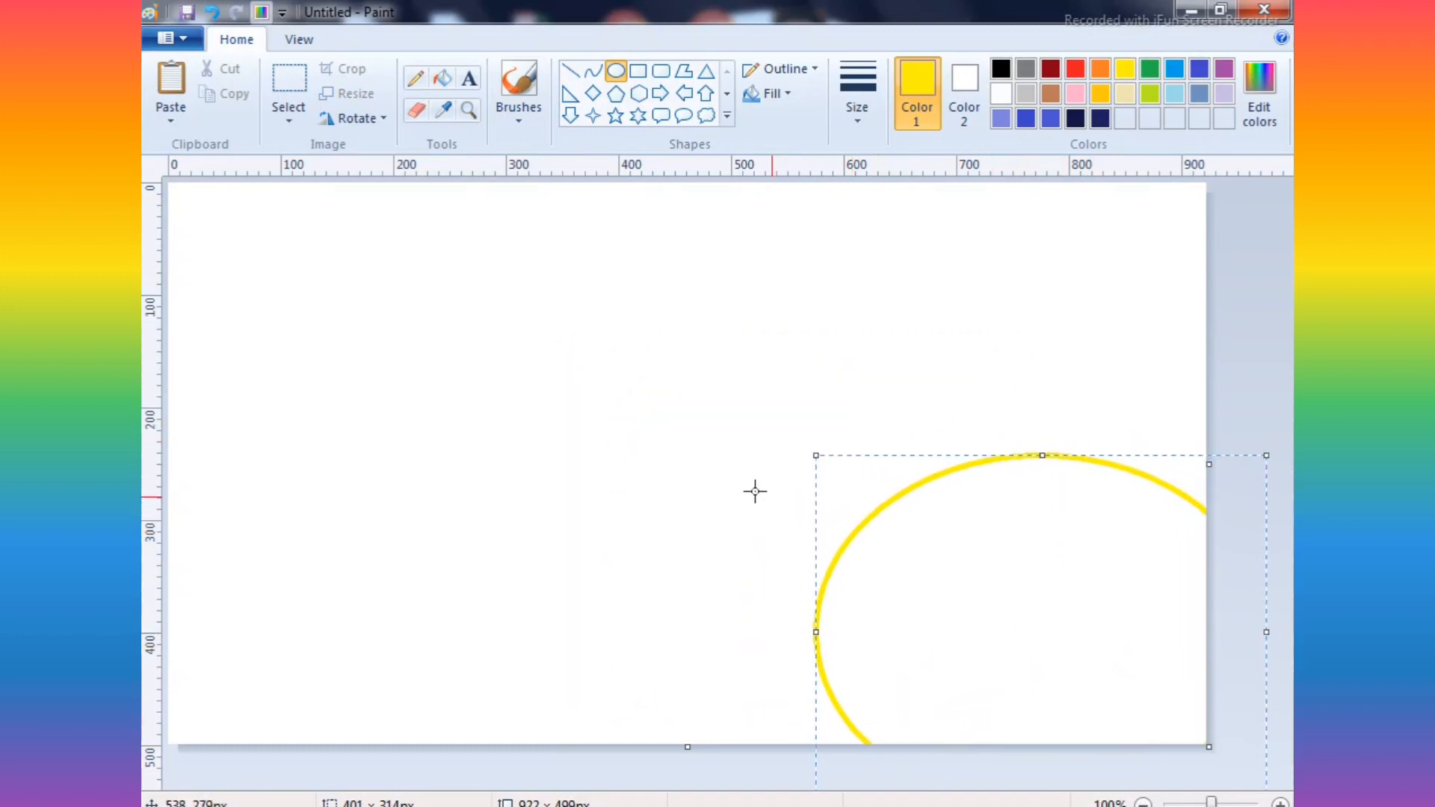
- Fill the inside of the yellow ellipse outline in the canvas's lower-right corner with yellow
{"action": "left_click", "coordinate": [444, 77]}
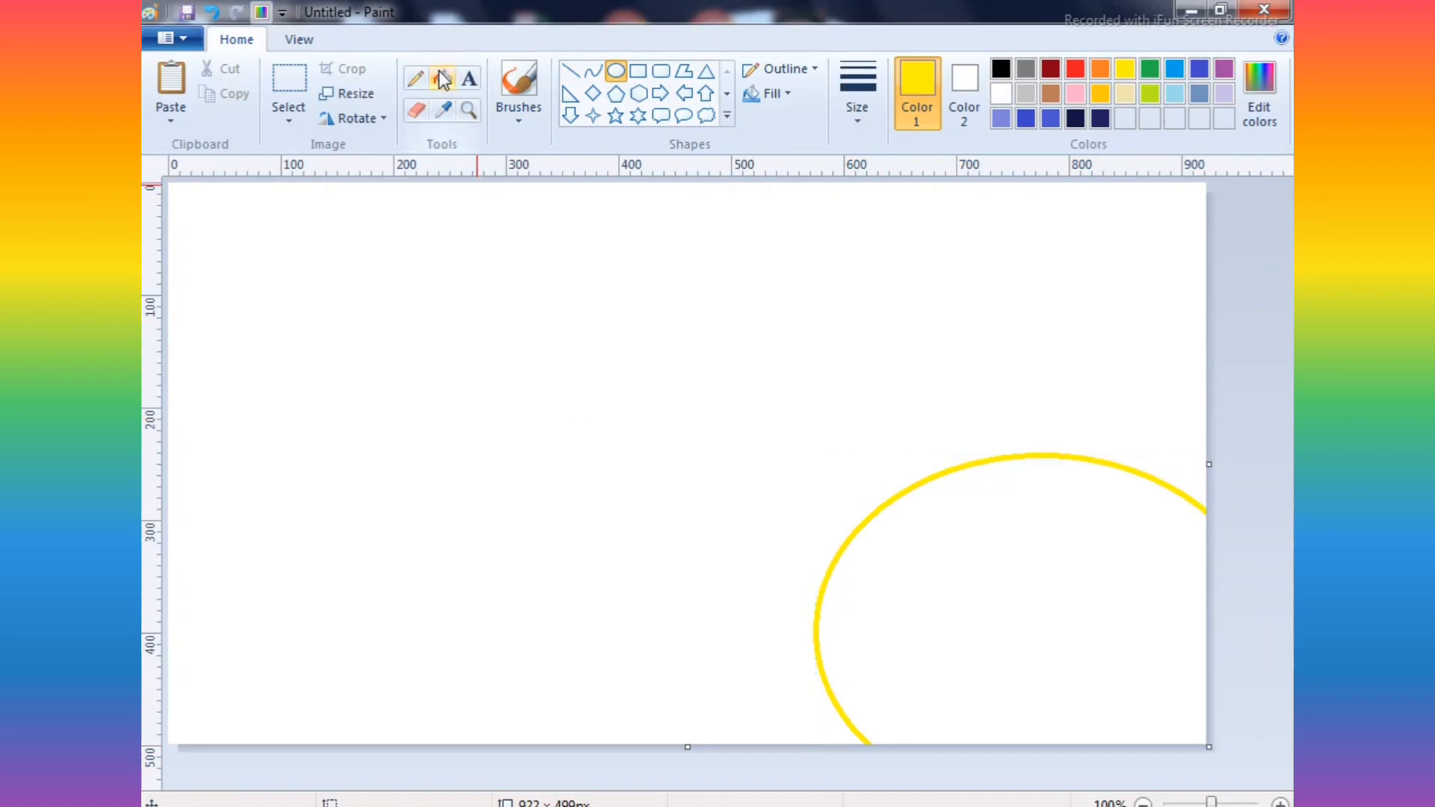
{"action": "left_click", "coordinate": [932, 523]}
- Draw an orange ellipse about 501 × 420 px around the yellow one, running off the lower-right corner, and fill the band between them orange
{"action": "left_click", "coordinate": [1100, 69]}
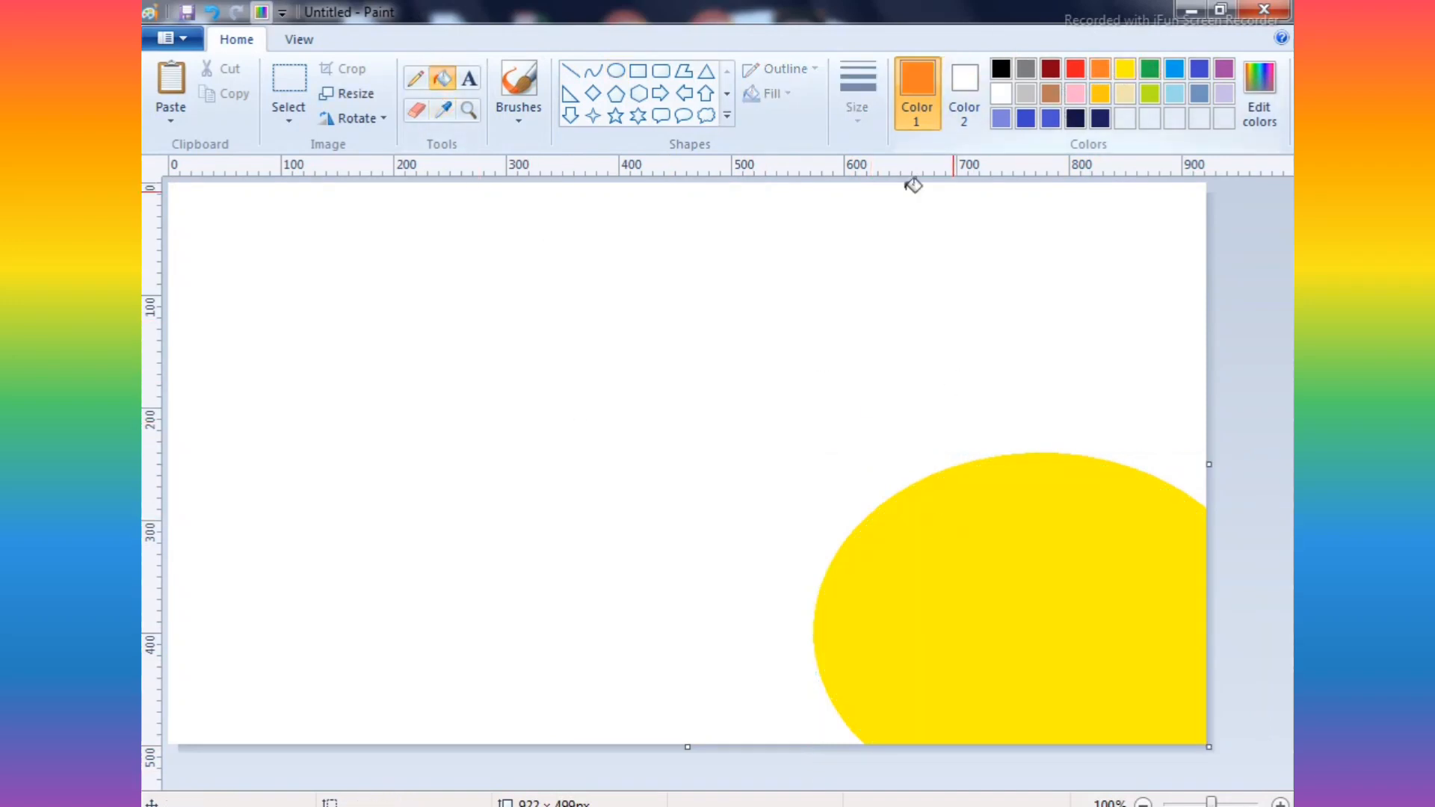
{"action": "left_click", "coordinate": [616, 70]}
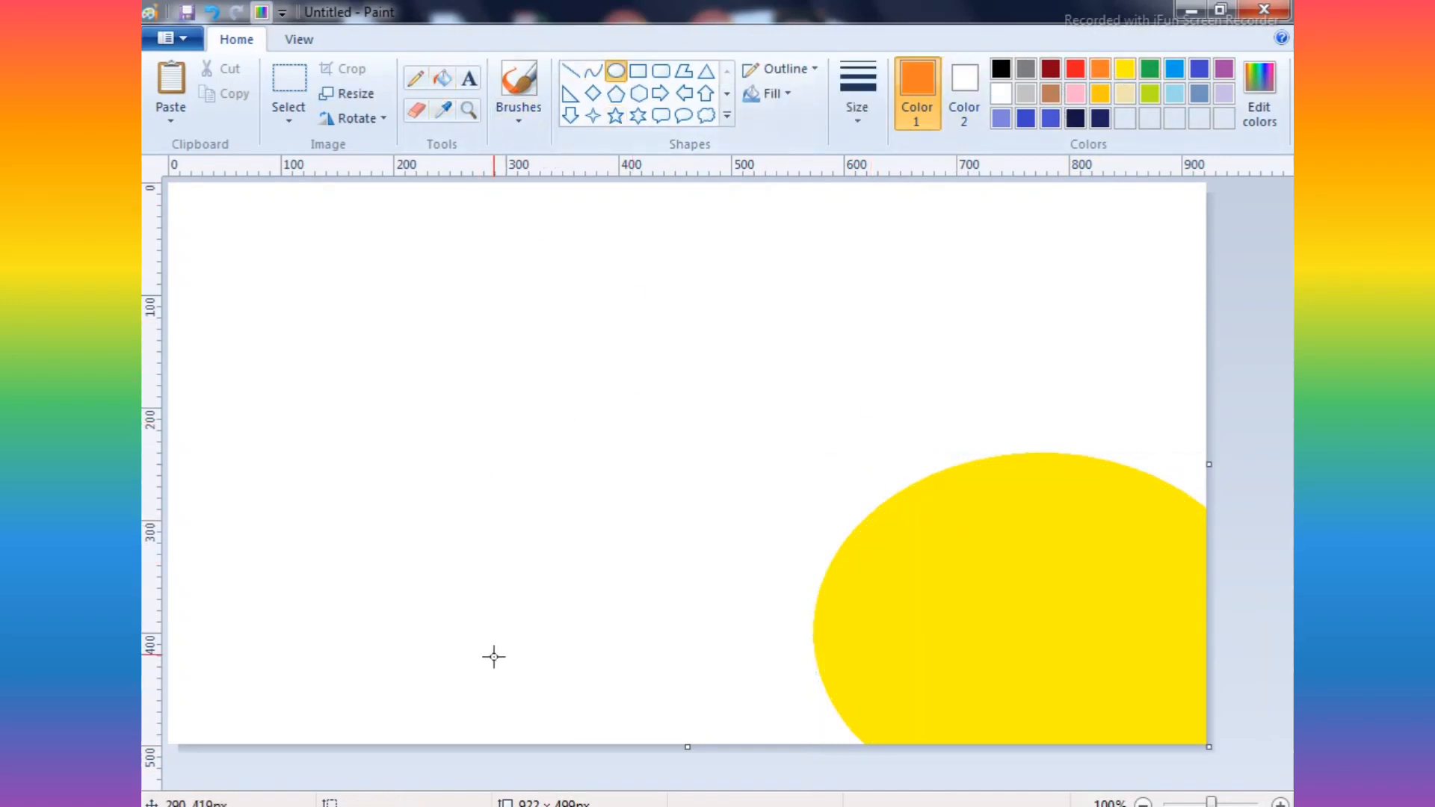
{"action": "left_click_drag", "start_coordinate": [494, 657], "coordinate": [999, 232]}
{"action": "left_click_drag", "start_coordinate": [595, 519], "coordinate": [868, 680]}
{"action": "left_click_drag", "start_coordinate": [1024, 378], "coordinate": [1023, 332]}
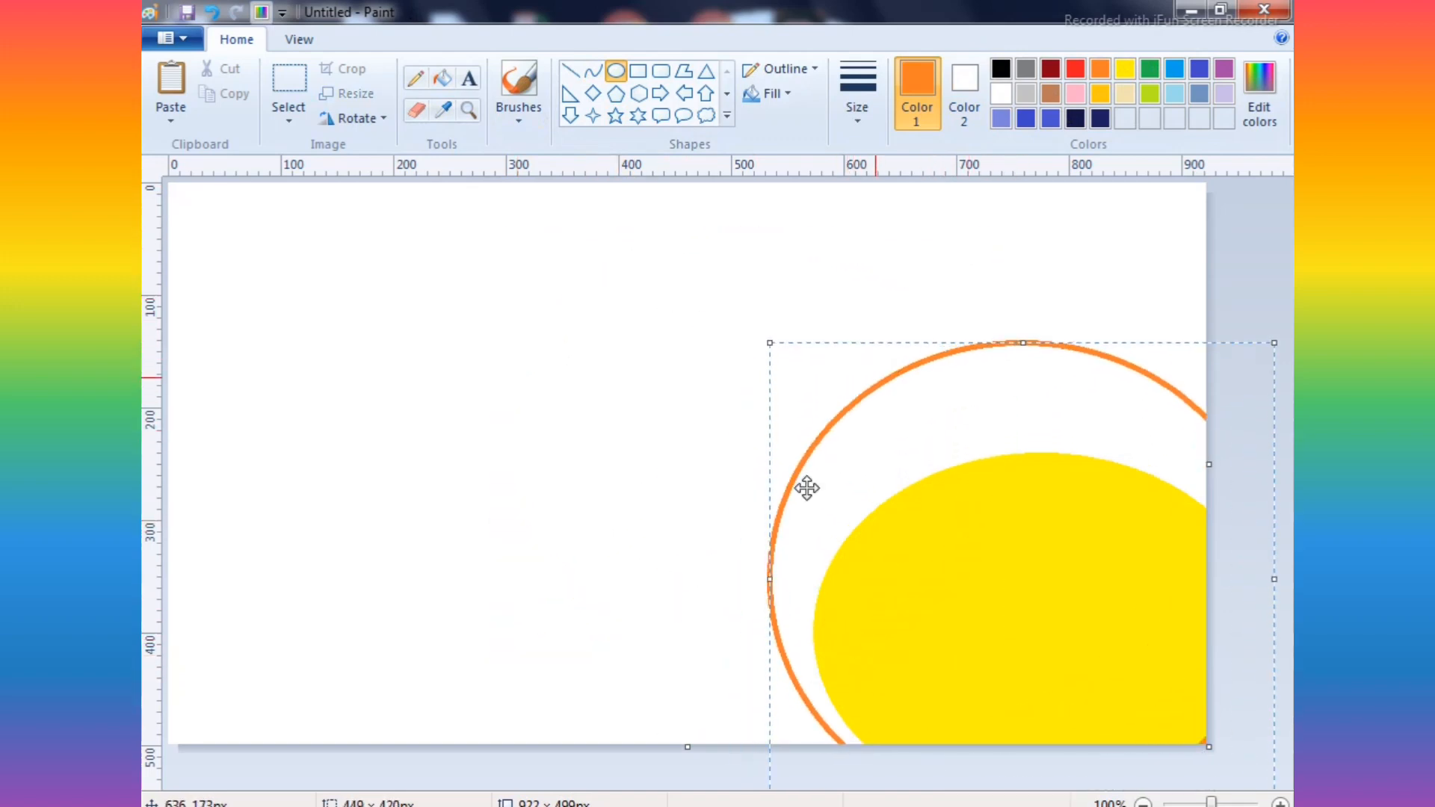
{"action": "left_click_drag", "start_coordinate": [766, 580], "coordinate": [705, 581]}
{"action": "left_click_drag", "start_coordinate": [893, 525], "coordinate": [641, 437]}
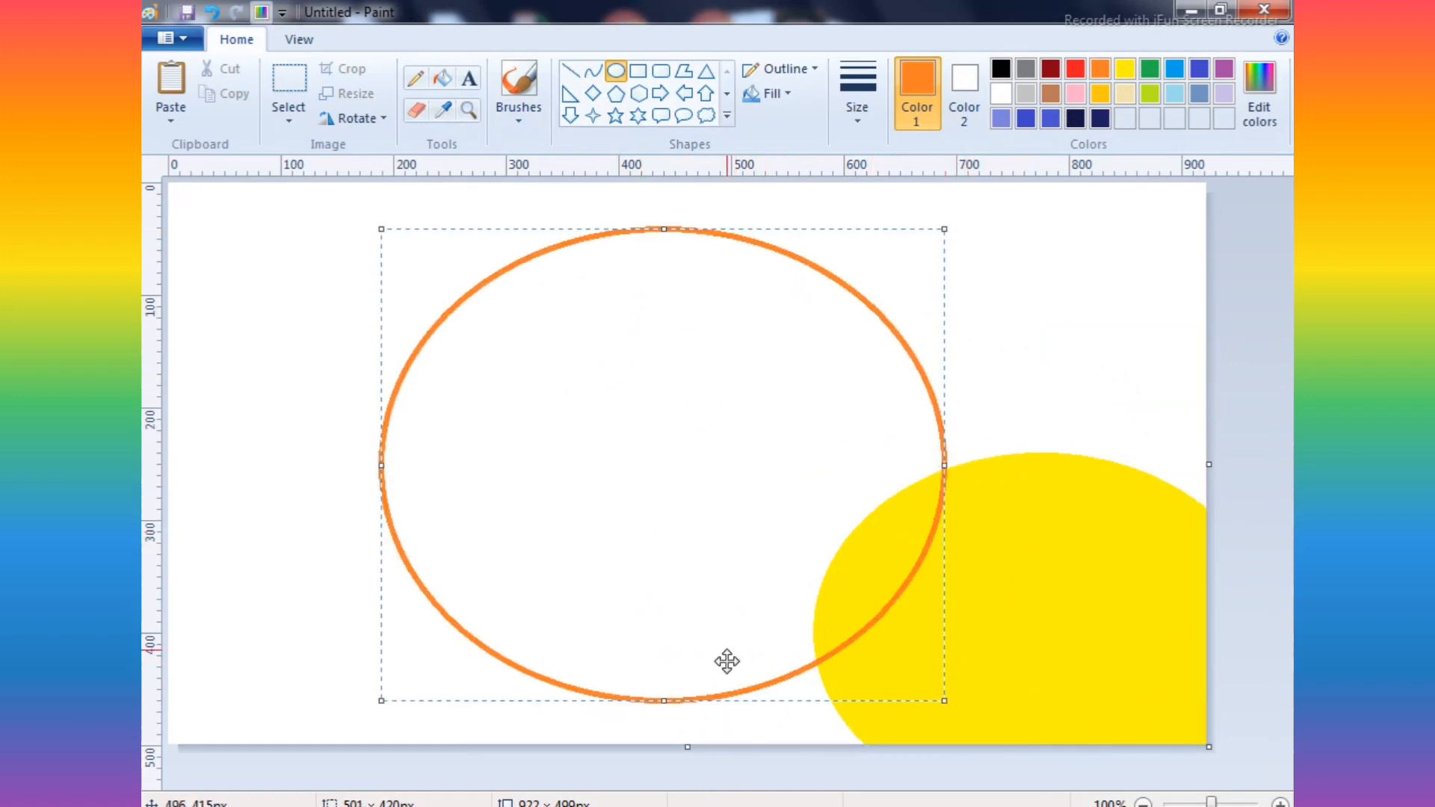
{"action": "left_click_drag", "start_coordinate": [682, 522], "coordinate": [1009, 638]}
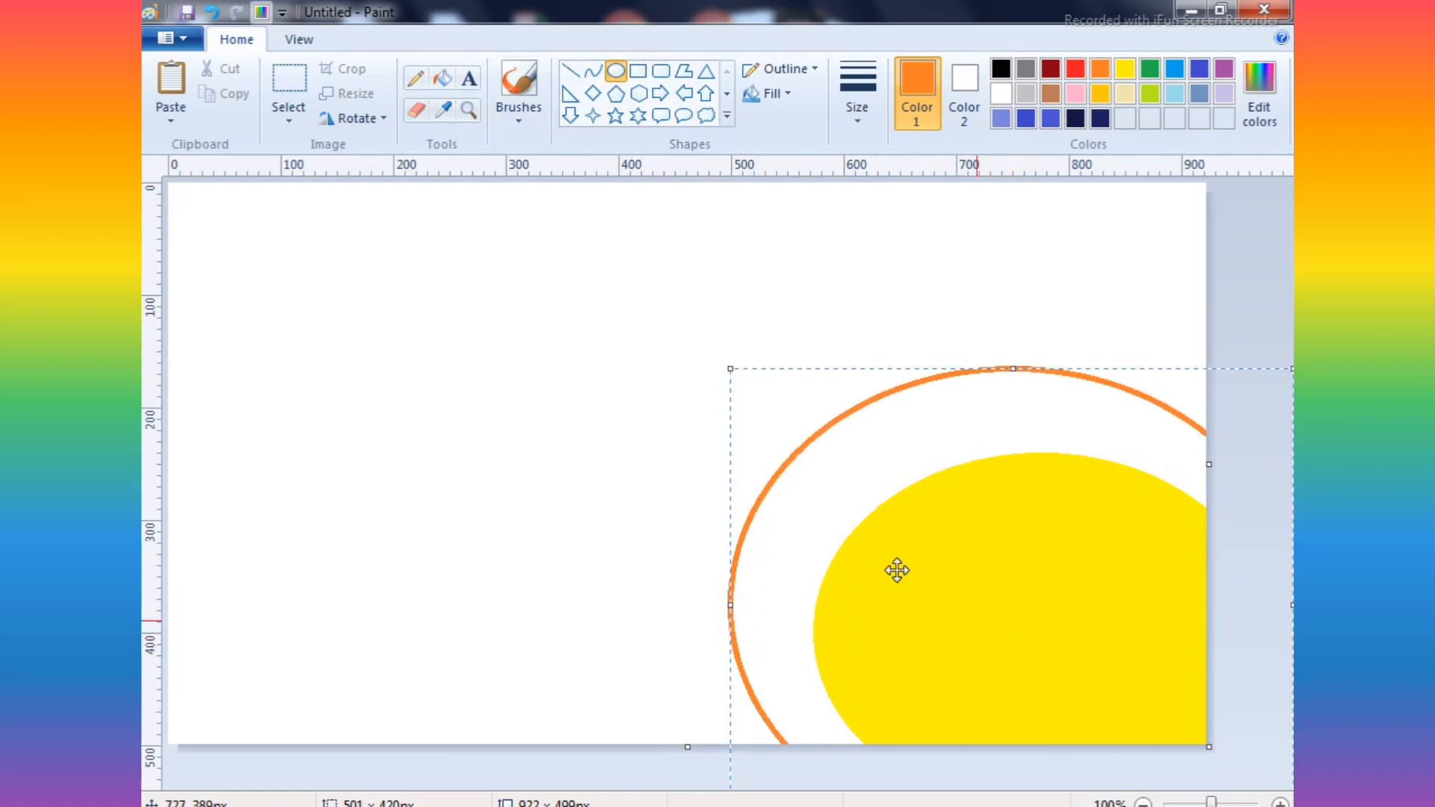
{"action": "left_click", "coordinate": [598, 433]}
{"action": "left_click", "coordinate": [441, 79]}
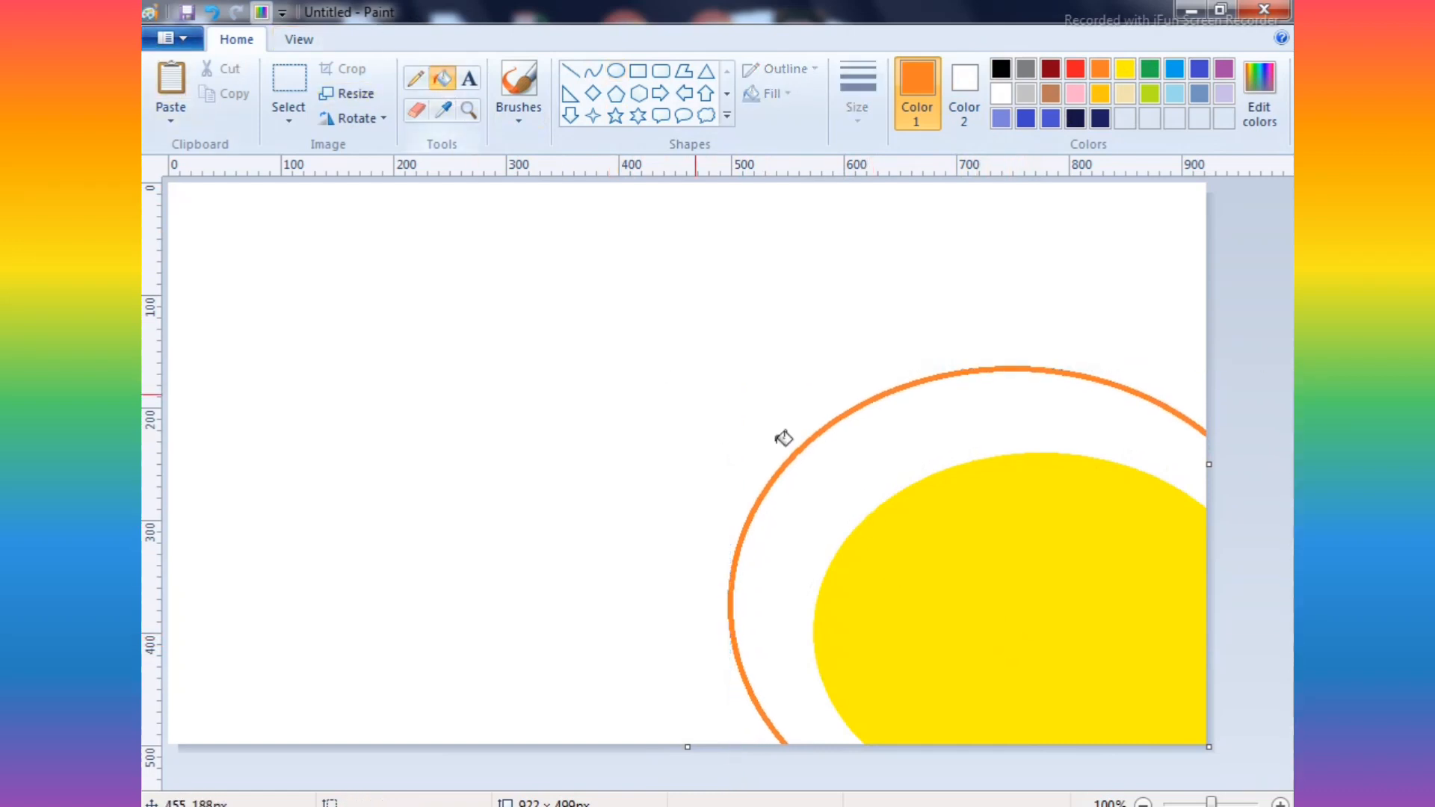
{"action": "left_click", "coordinate": [855, 445]}
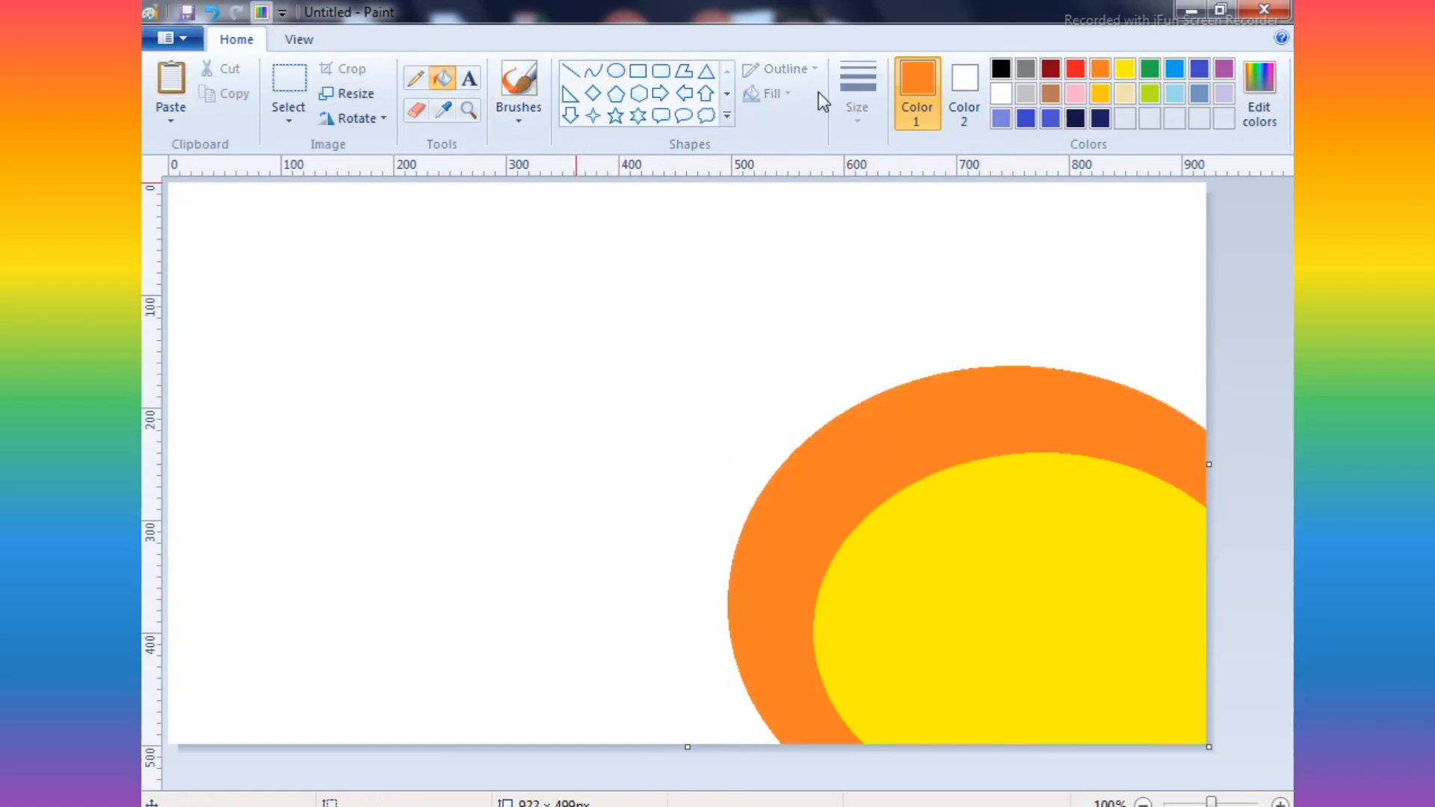
- Draw a purple ellipse about 636 × 503 px around the orange one and fill the band between them with purple
{"action": "left_click", "coordinate": [1223, 69]}
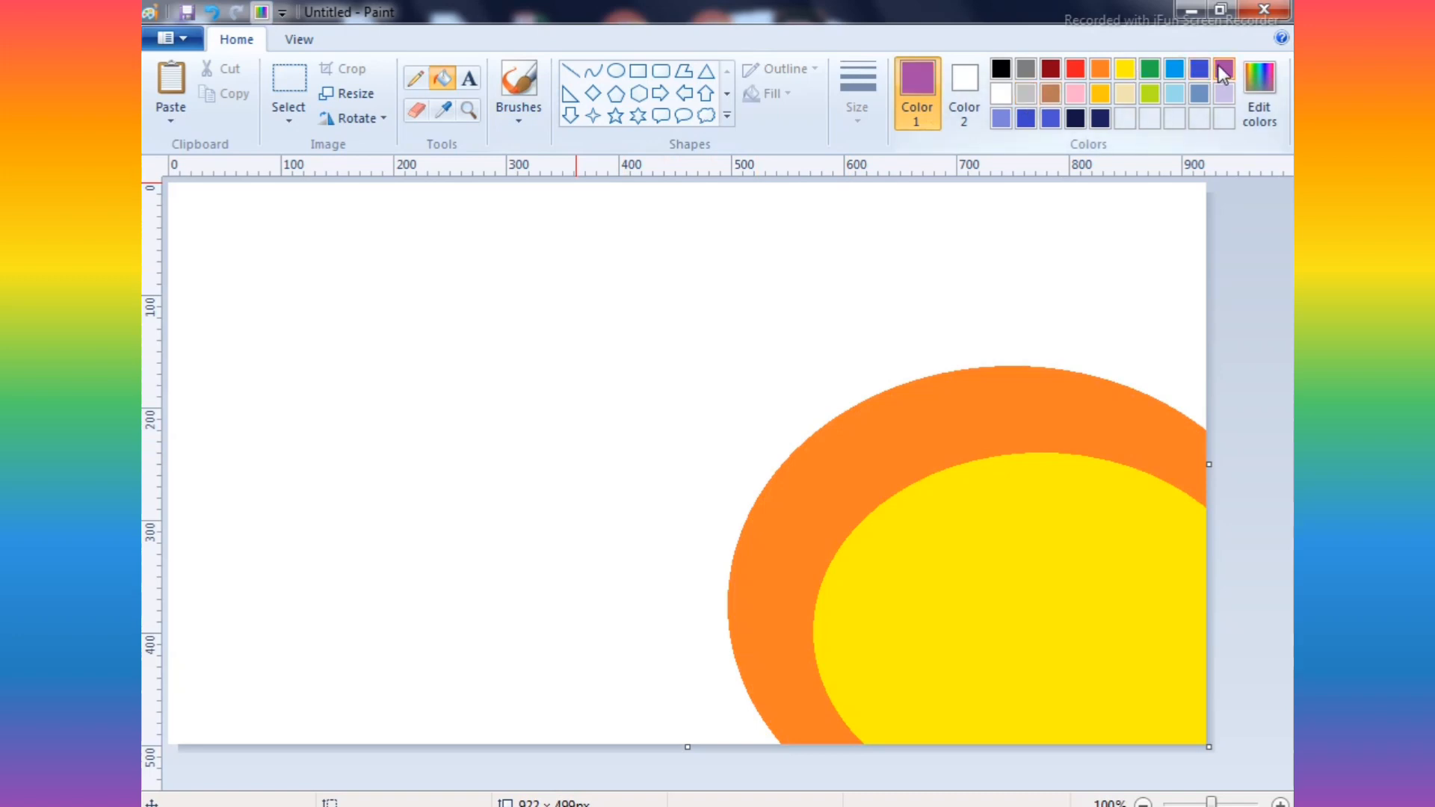
{"action": "left_click", "coordinate": [616, 71]}
{"action": "left_click_drag", "start_coordinate": [462, 718], "coordinate": [1292, 200]}
{"action": "left_click_drag", "start_coordinate": [973, 371], "coordinate": [926, 506]}
{"action": "left_click_drag", "start_coordinate": [975, 292], "coordinate": [934, 246]}
{"action": "left_click_drag", "start_coordinate": [547, 536], "coordinate": [576, 545]}
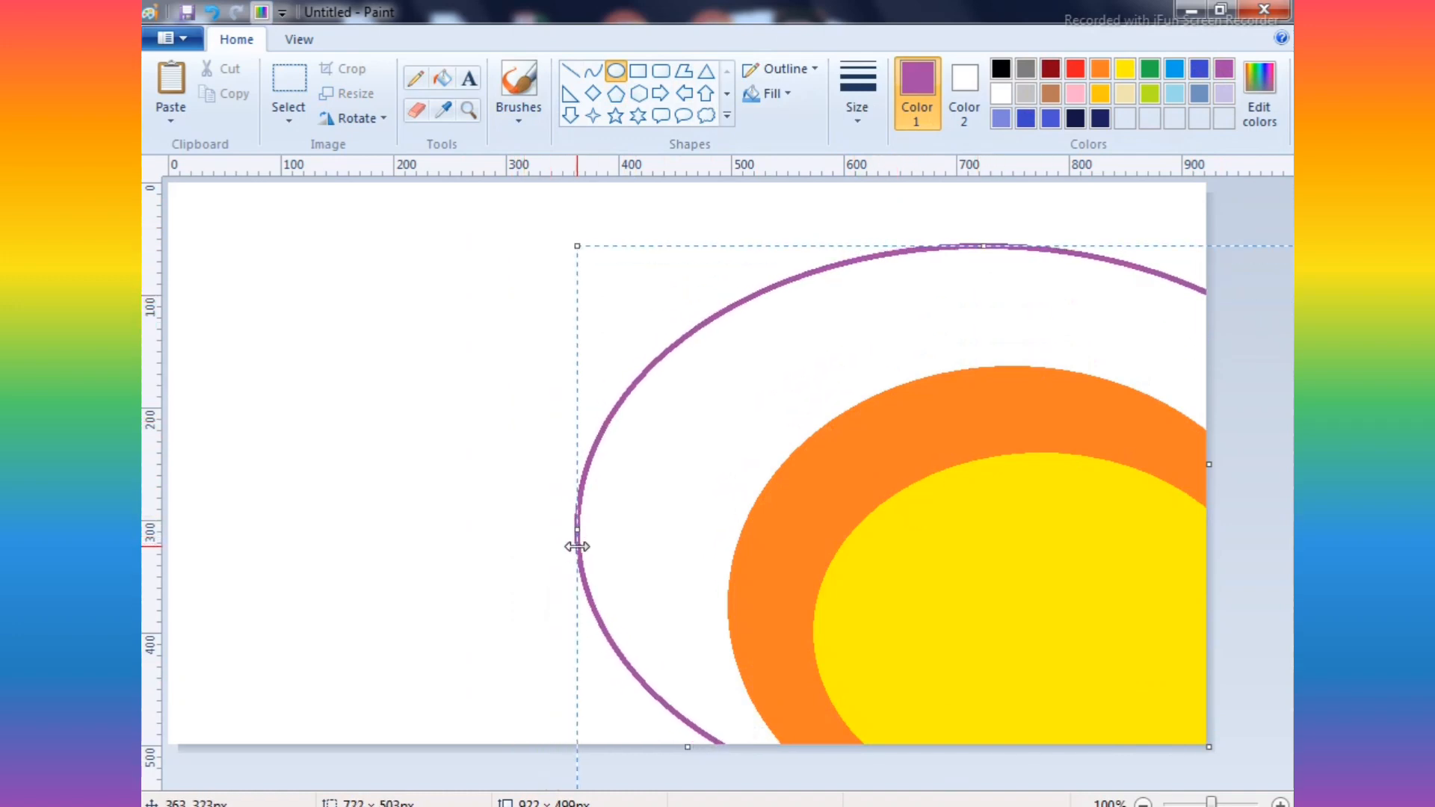
{"action": "left_click_drag", "start_coordinate": [867, 413], "coordinate": [530, 348]}
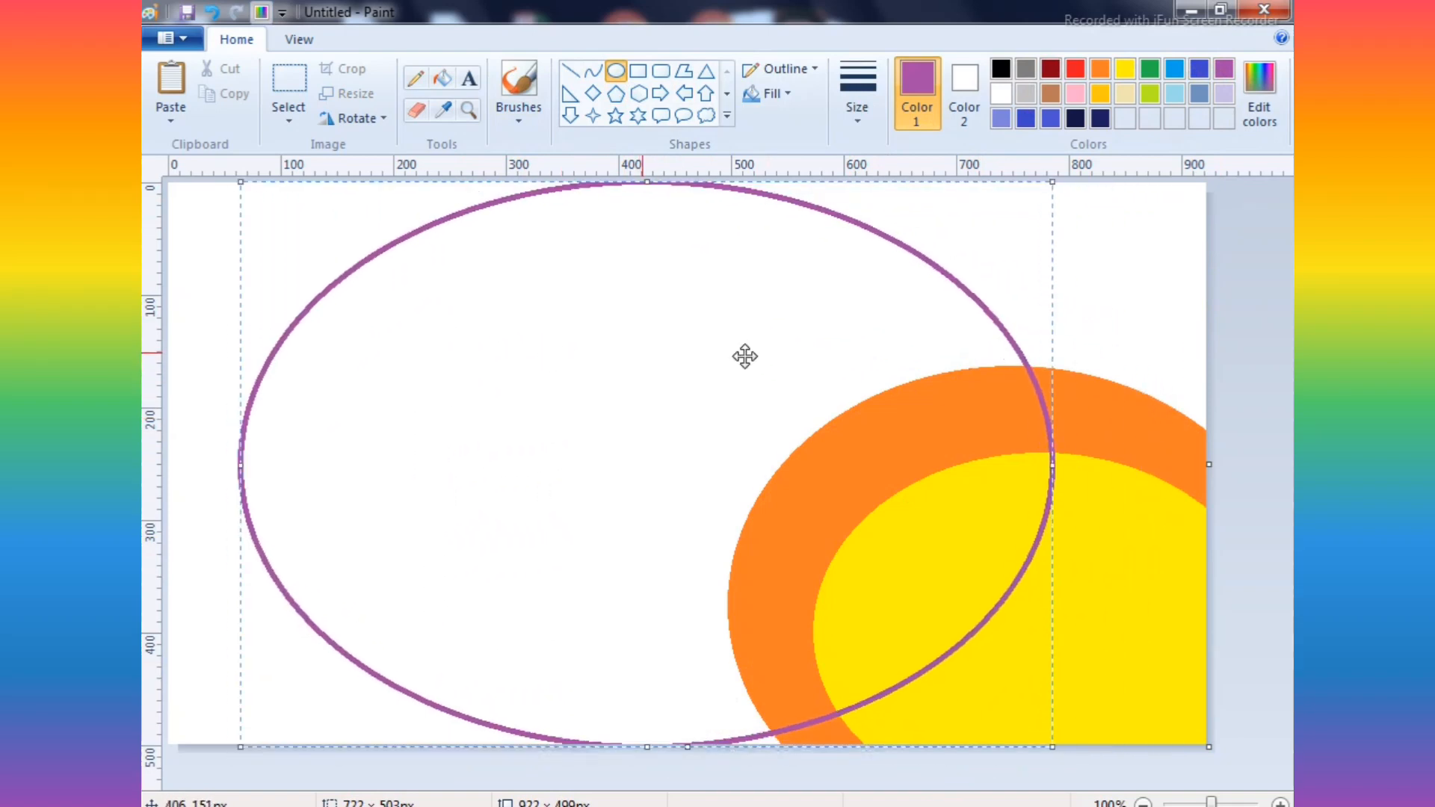
{"action": "left_click_drag", "start_coordinate": [1056, 475], "coordinate": [953, 441]}
{"action": "left_click_drag", "start_coordinate": [572, 428], "coordinate": [939, 503]}
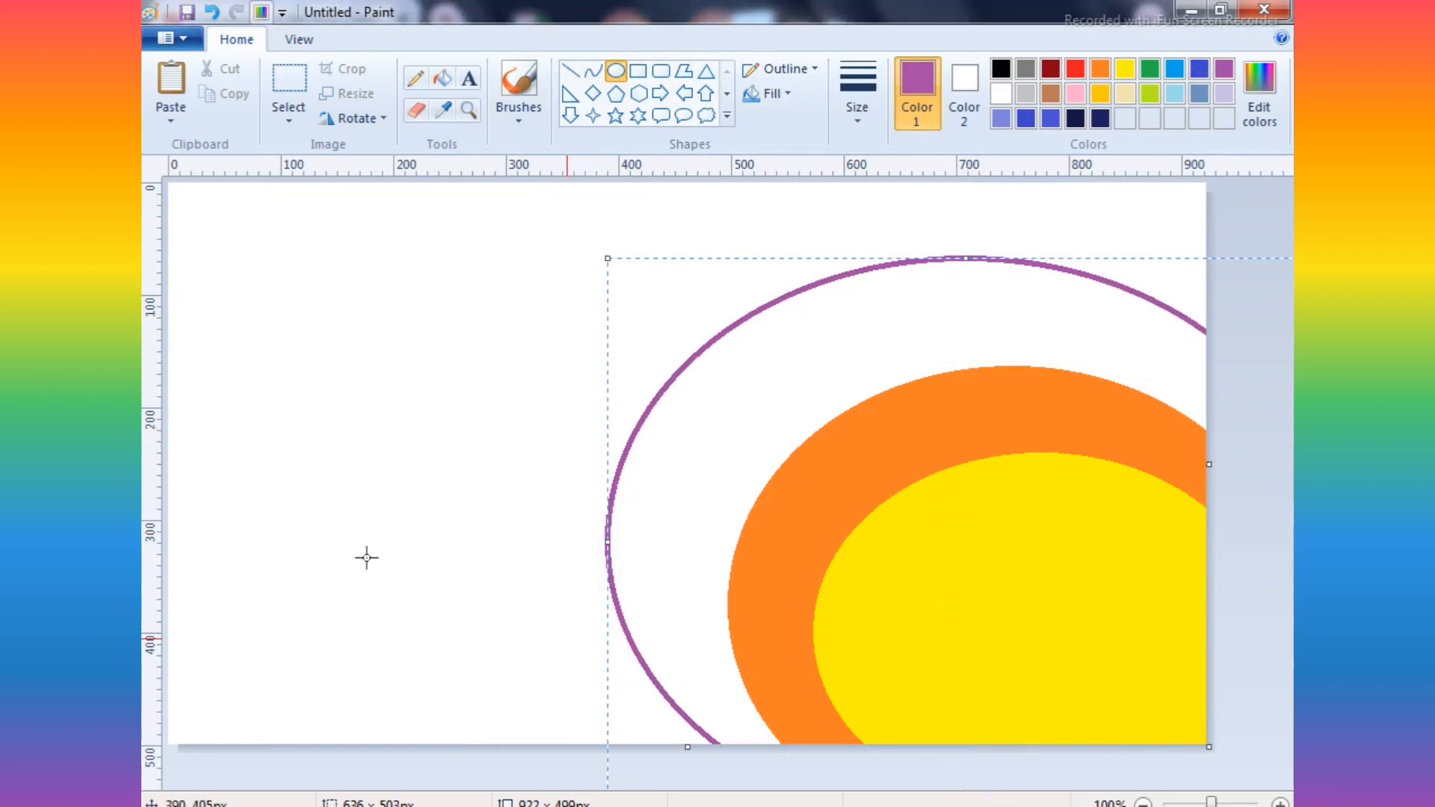
{"action": "left_click", "coordinate": [229, 263]}
{"action": "left_click", "coordinate": [442, 80]}
{"action": "left_click", "coordinate": [691, 408]}
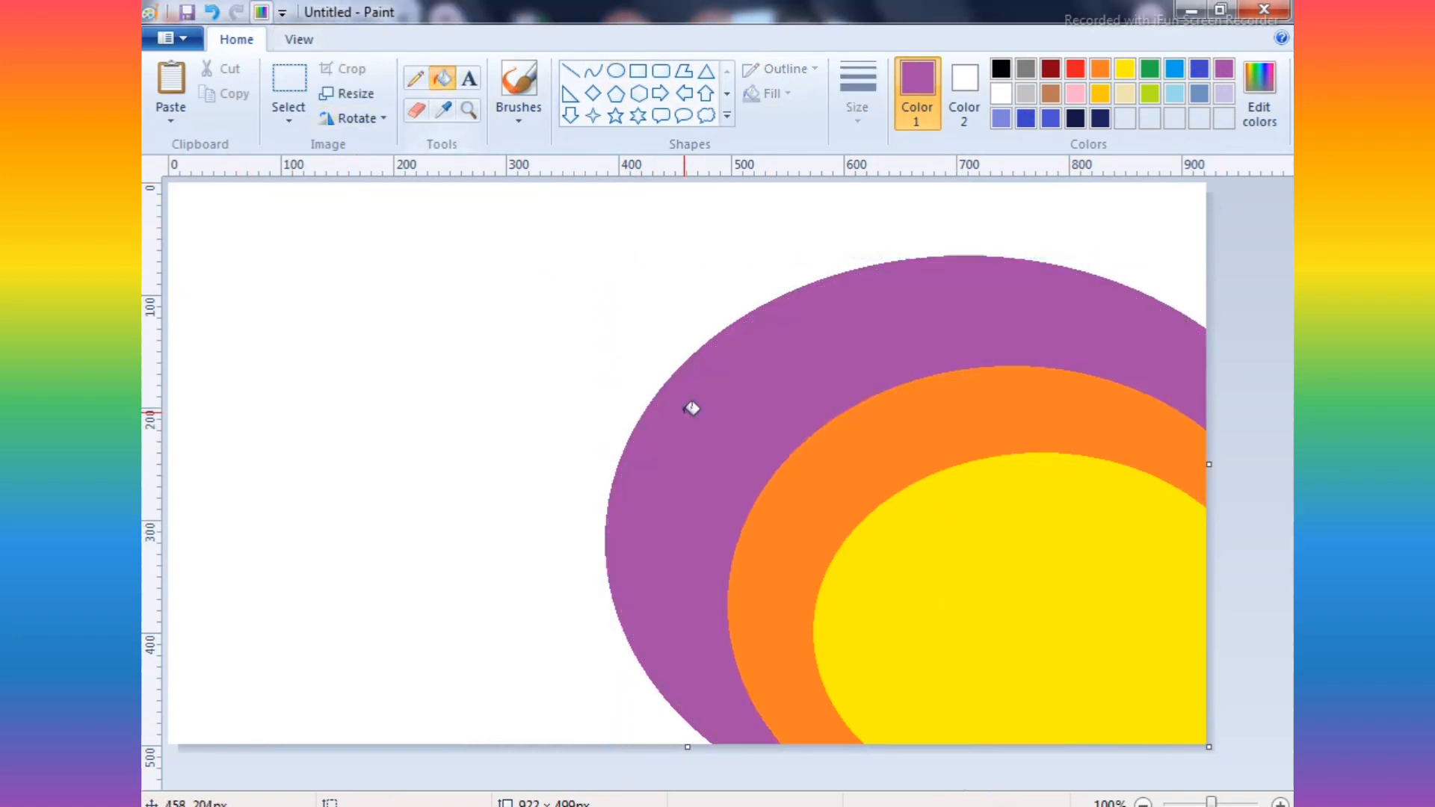
- Draw an indigo blue ellipse about 749 × 567 px around the purple one, reaching the canvas's top edge, and fill the band indigo
{"action": "left_click", "coordinate": [1195, 69]}
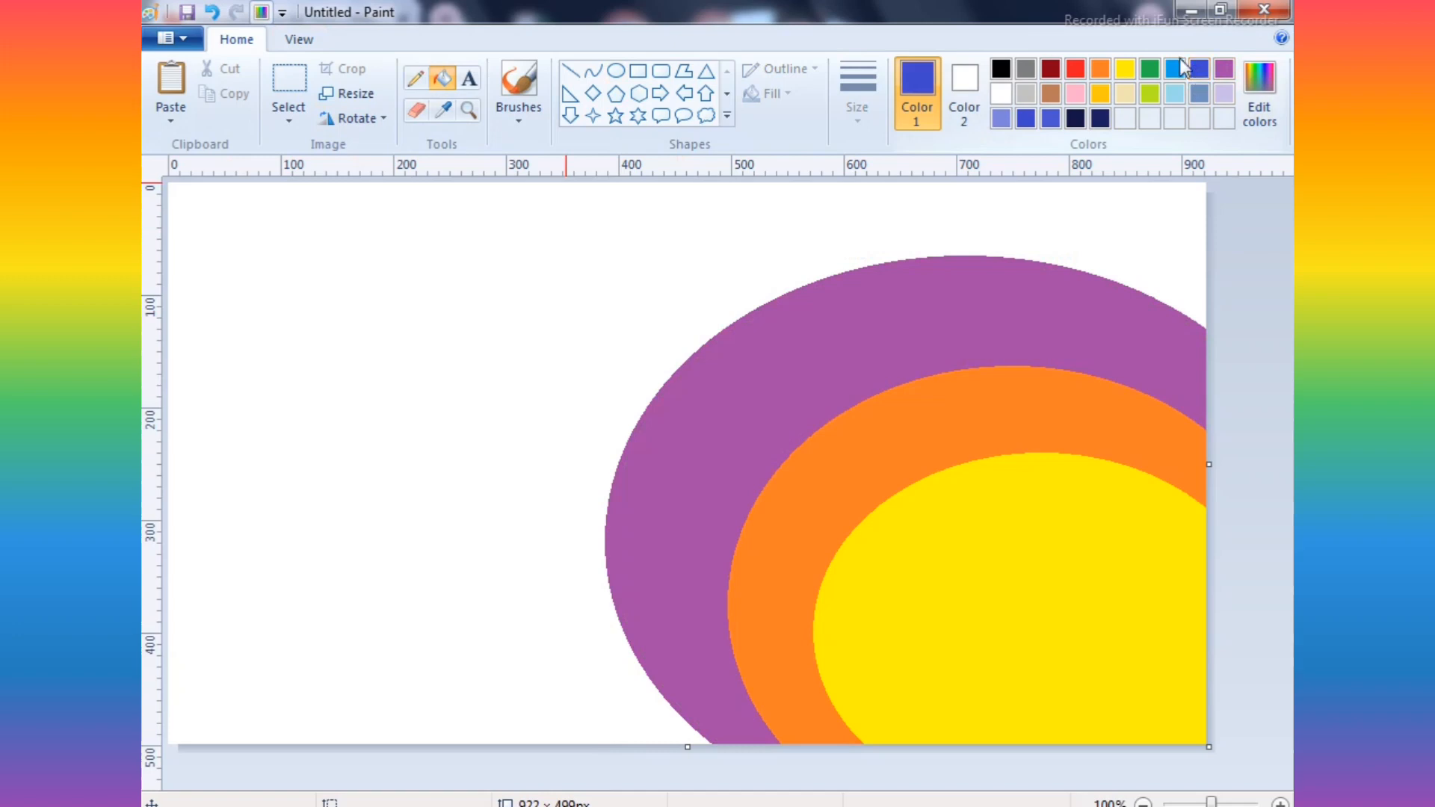
{"action": "left_click", "coordinate": [616, 71]}
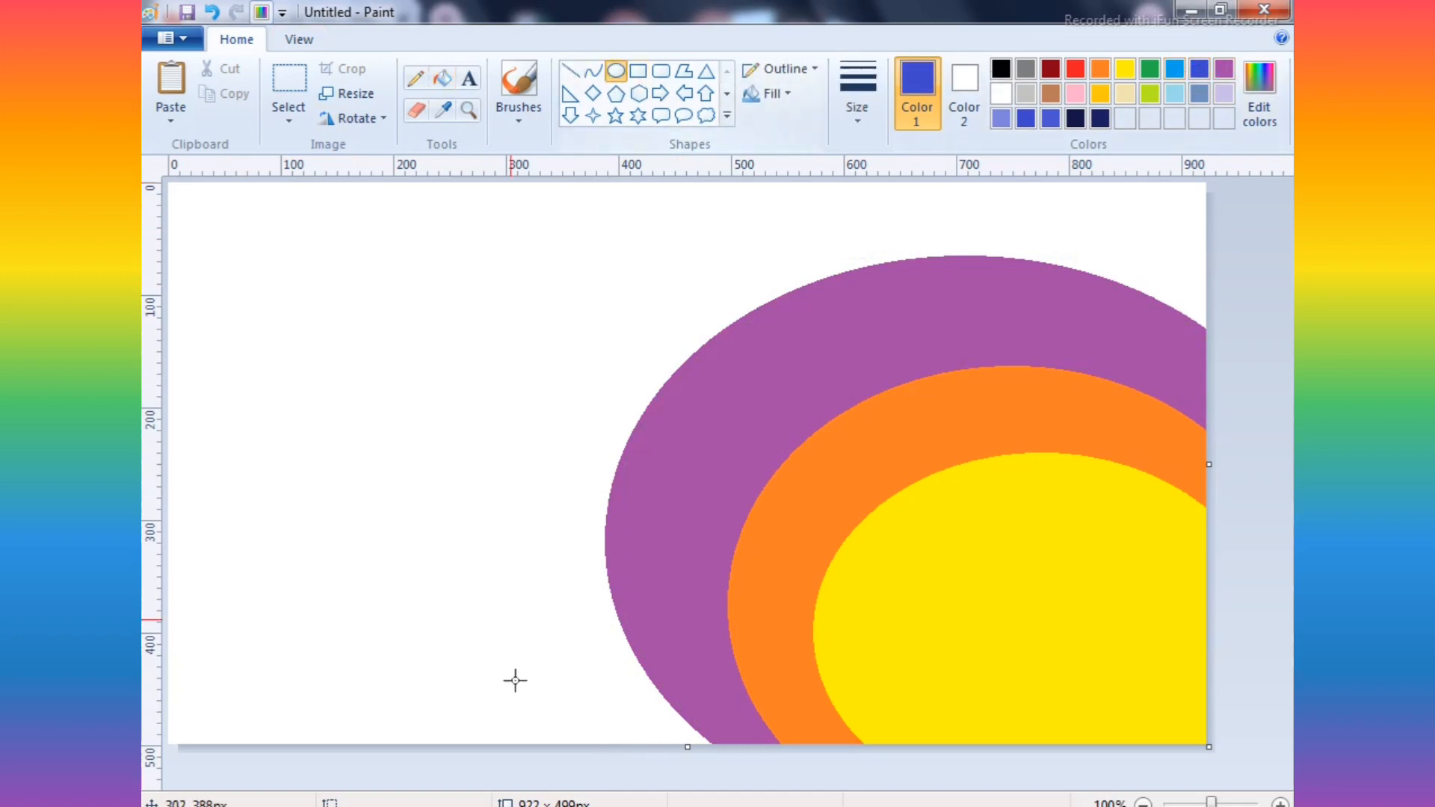
{"action": "left_click_drag", "start_coordinate": [535, 729], "coordinate": [1291, 178]}
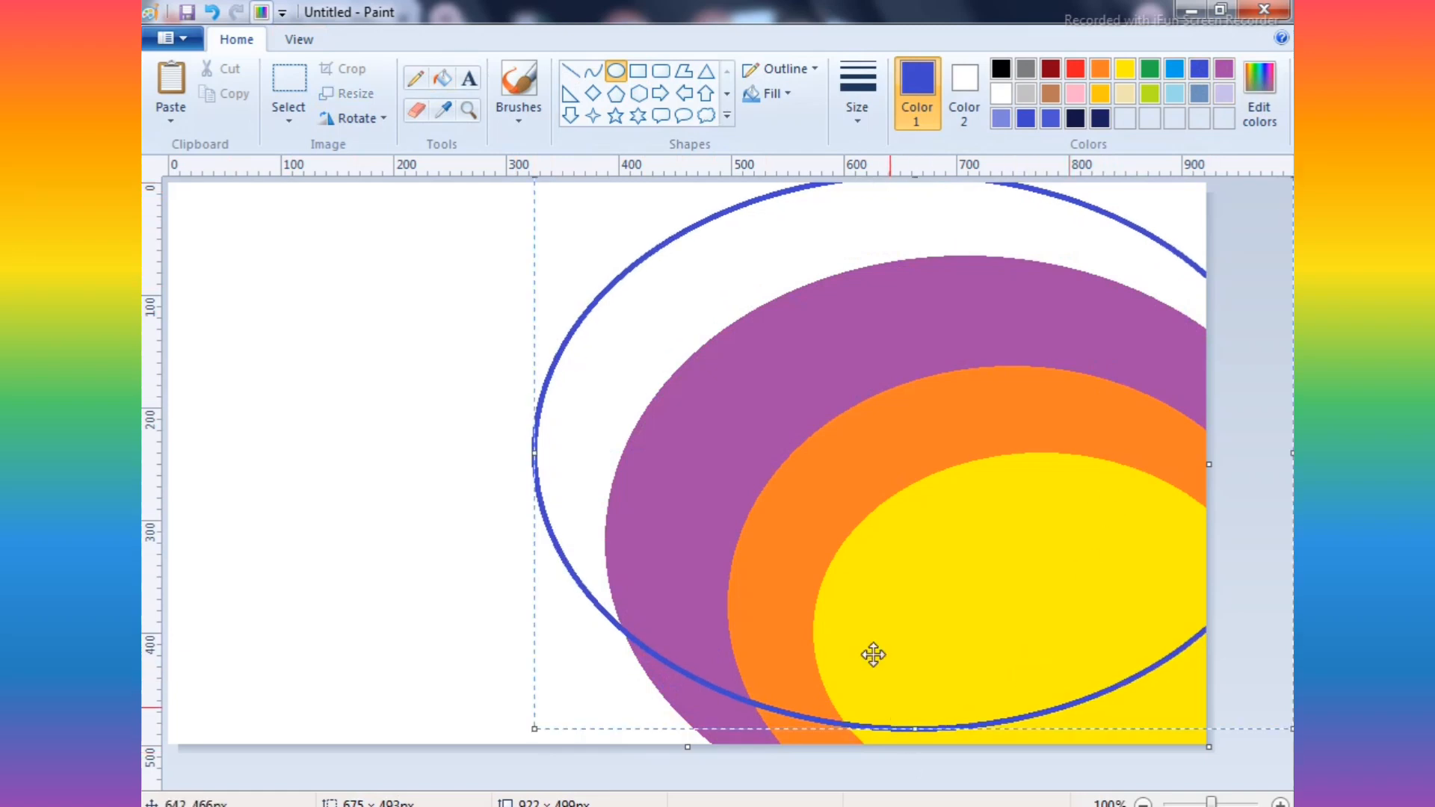
{"action": "left_click_drag", "start_coordinate": [839, 566], "coordinate": [899, 651]}
{"action": "left_click_drag", "start_coordinate": [983, 247], "coordinate": [893, 188]}
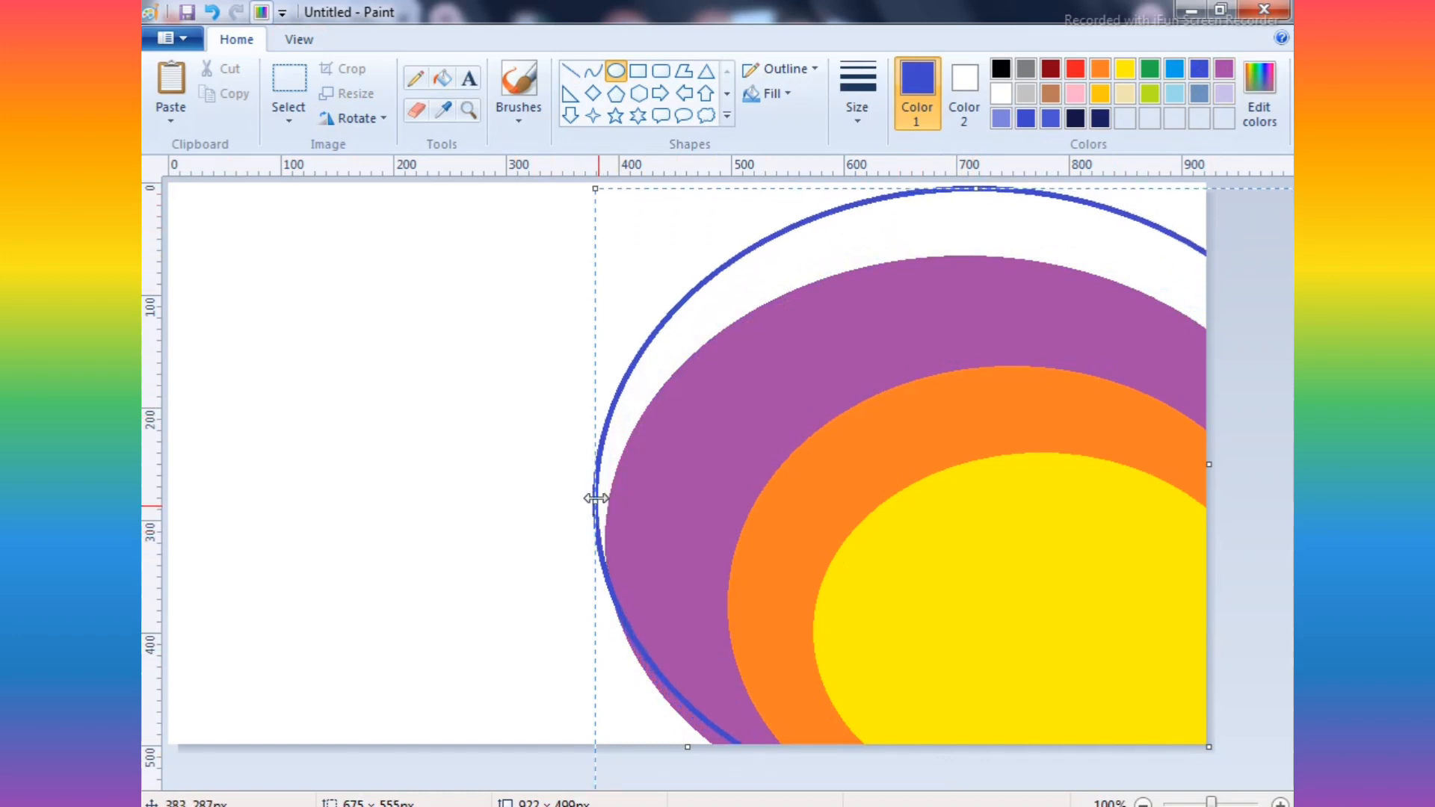
{"action": "left_click_drag", "start_coordinate": [584, 499], "coordinate": [513, 506]}
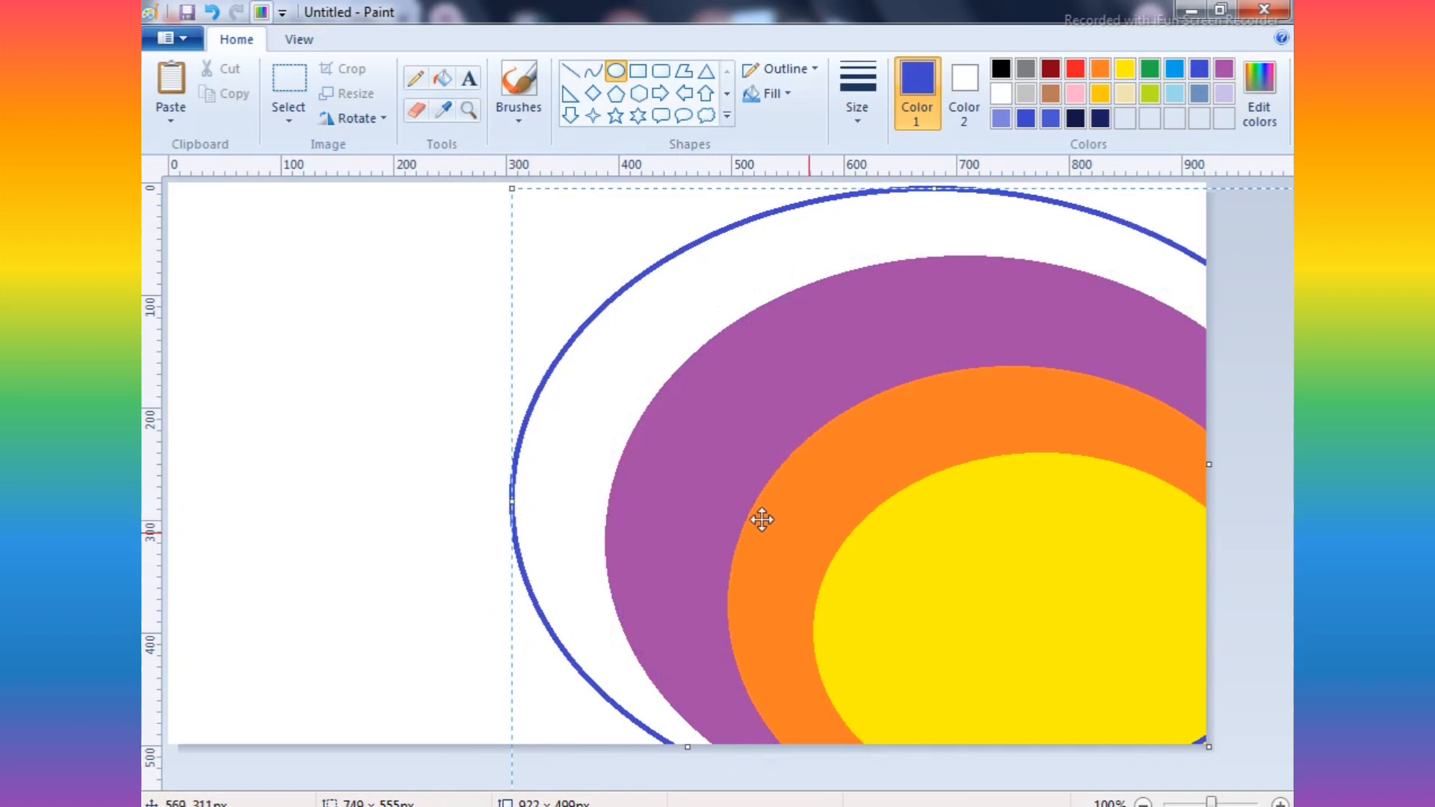
{"action": "mouse_move", "coordinate": [811, 533]}
{"action": "left_mouse_down"}
{"action": "mouse_move", "coordinate": [583, 506]}
{"action": "mouse_move", "coordinate": [759, 567]}
{"action": "mouse_move", "coordinate": [791, 531]}
{"action": "mouse_move", "coordinate": [810, 540]}
{"action": "left_mouse_up"}
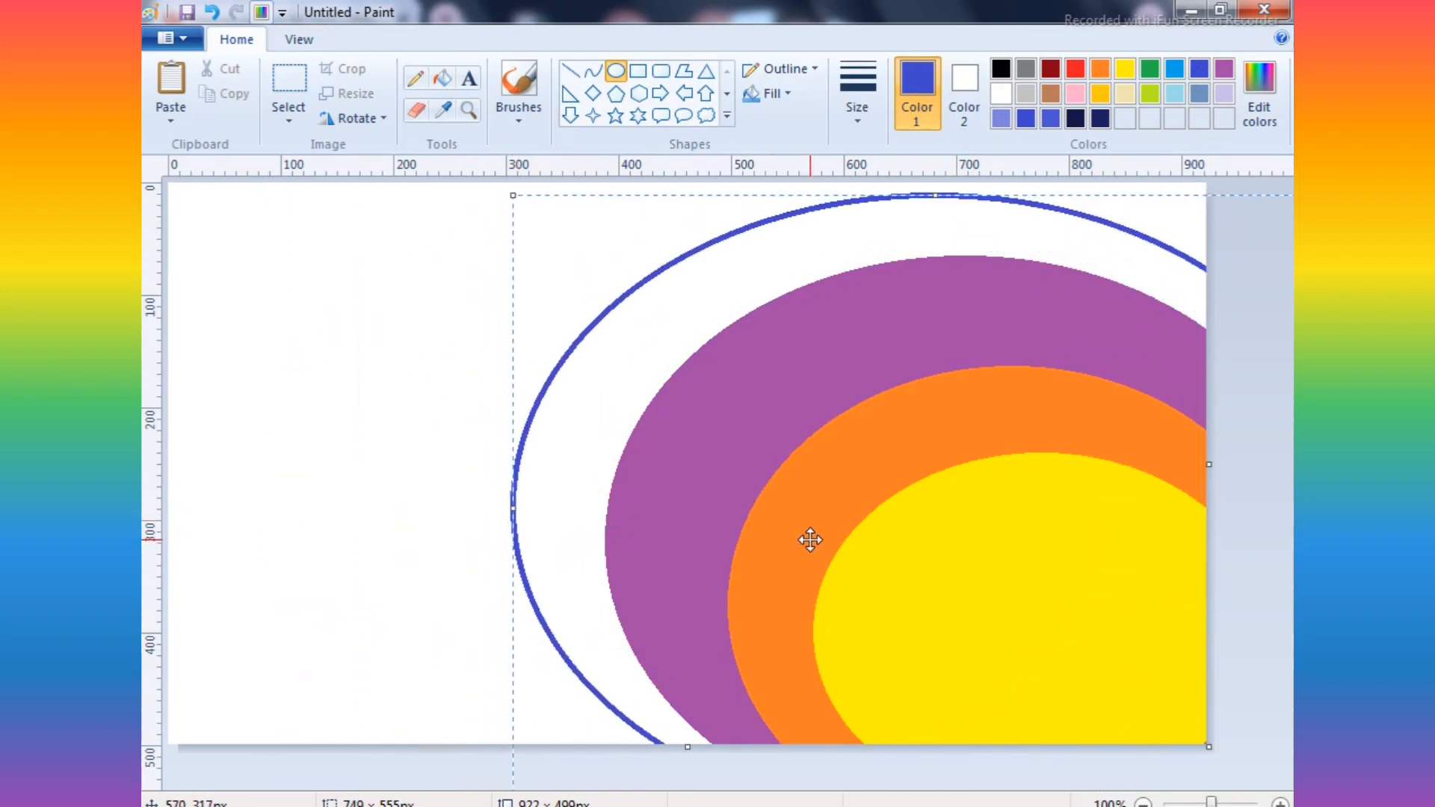
{"action": "left_click_drag", "start_coordinate": [934, 193], "coordinate": [935, 183]}
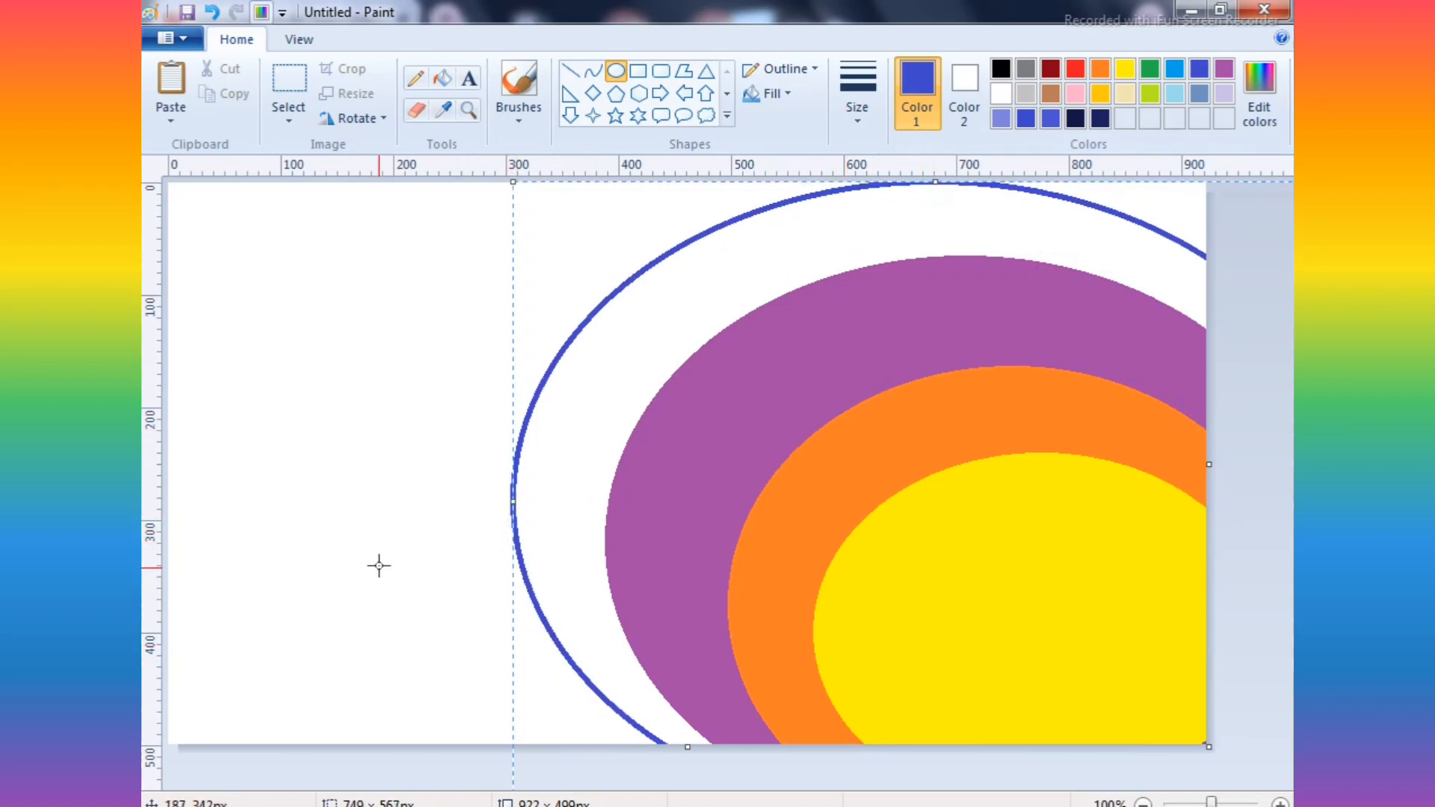
{"action": "left_click", "coordinate": [512, 742]}
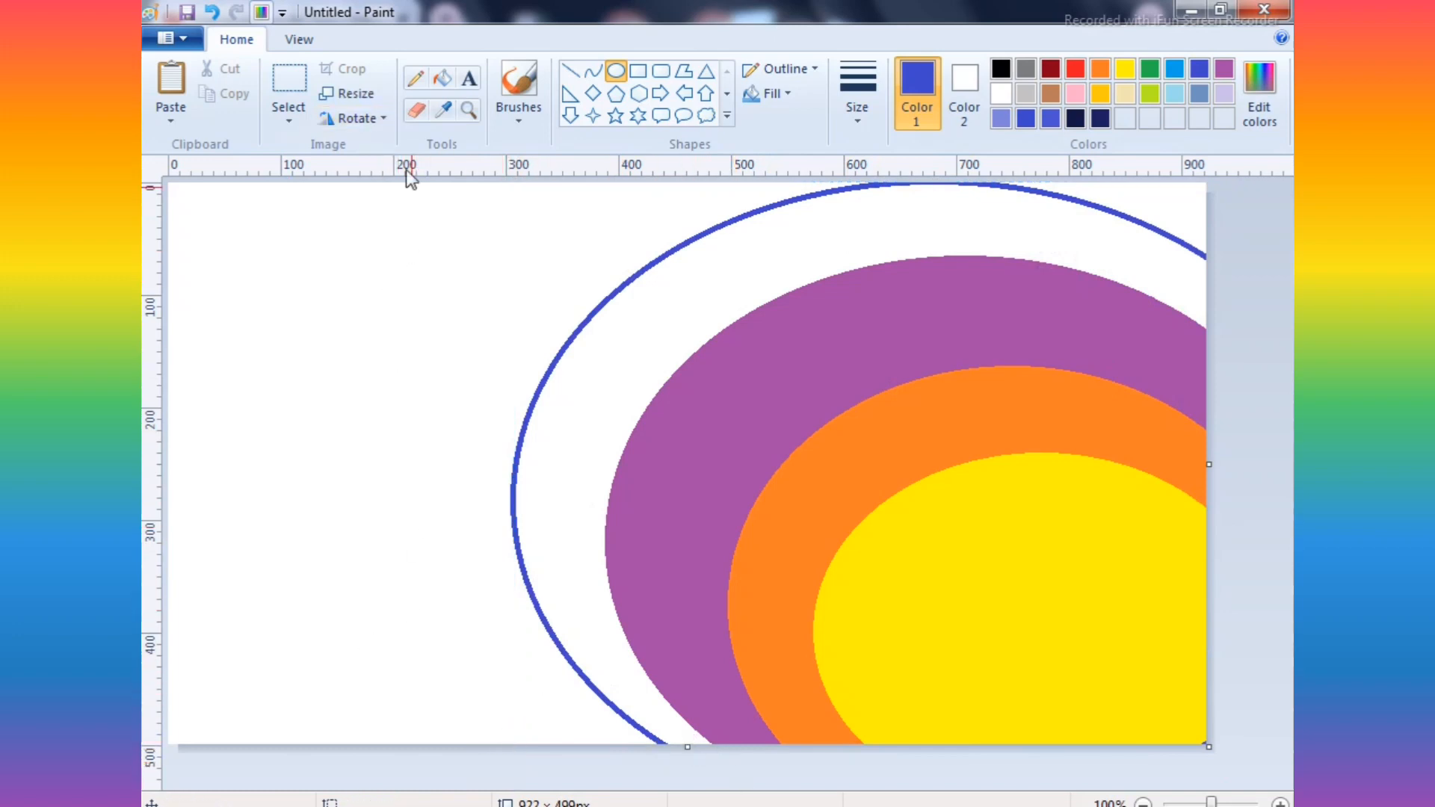
{"action": "left_click", "coordinate": [441, 78]}
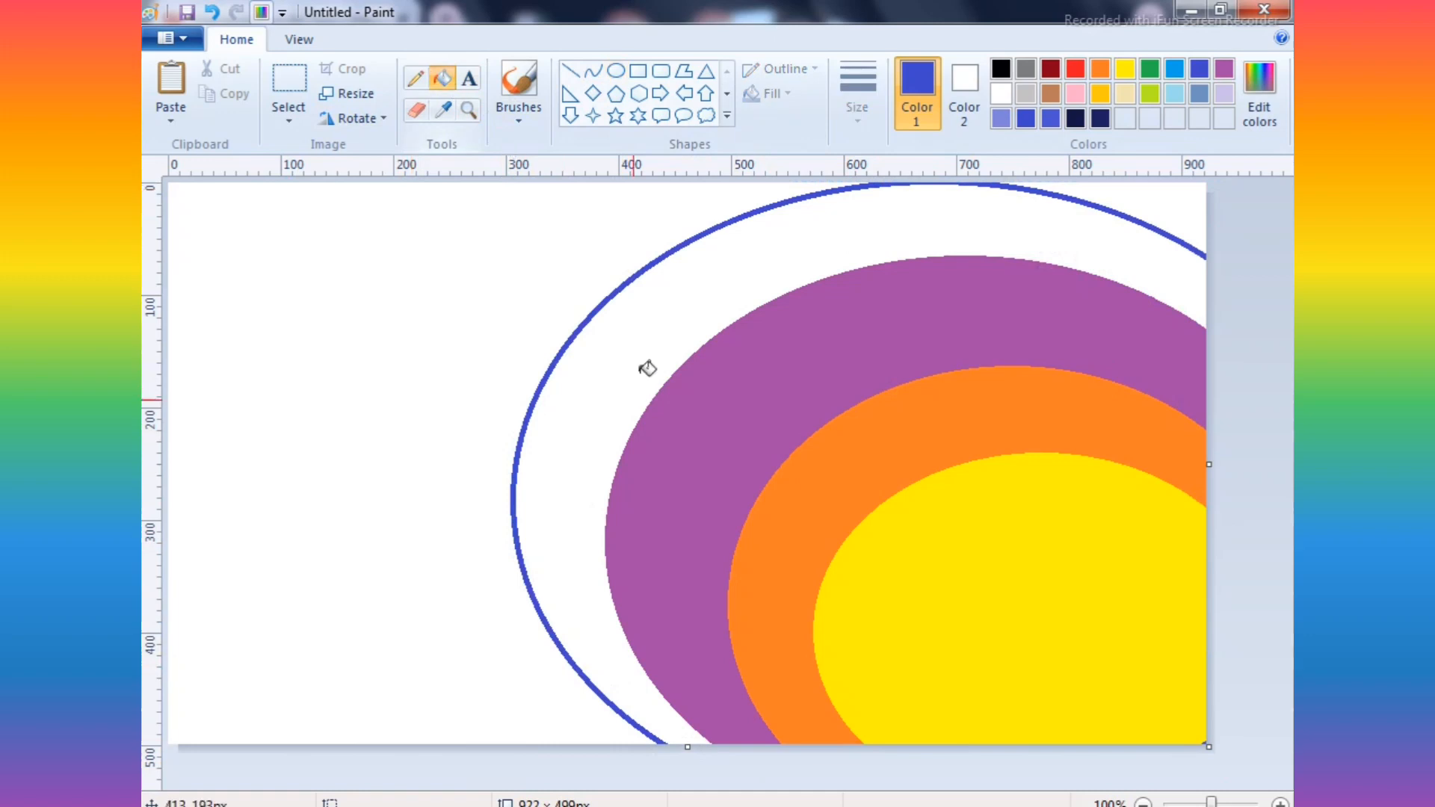
{"action": "left_click", "coordinate": [637, 342]}
- Mix a dark navy from the current blue (red 26, green 31, blue 94) and fill both remaining white background areas with it
{"action": "left_click", "coordinate": [1260, 82]}
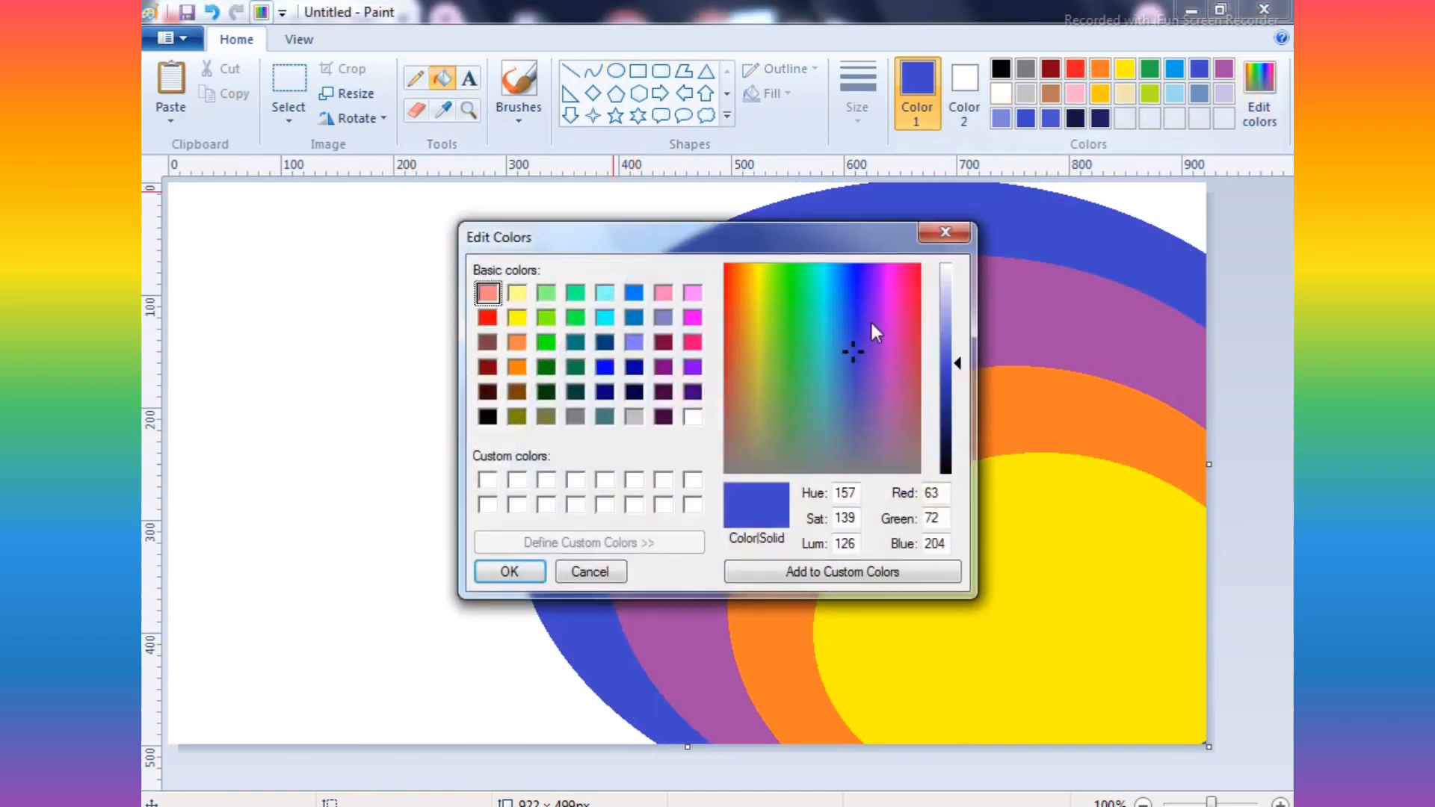
{"action": "left_click_drag", "start_coordinate": [957, 362], "coordinate": [957, 440]}
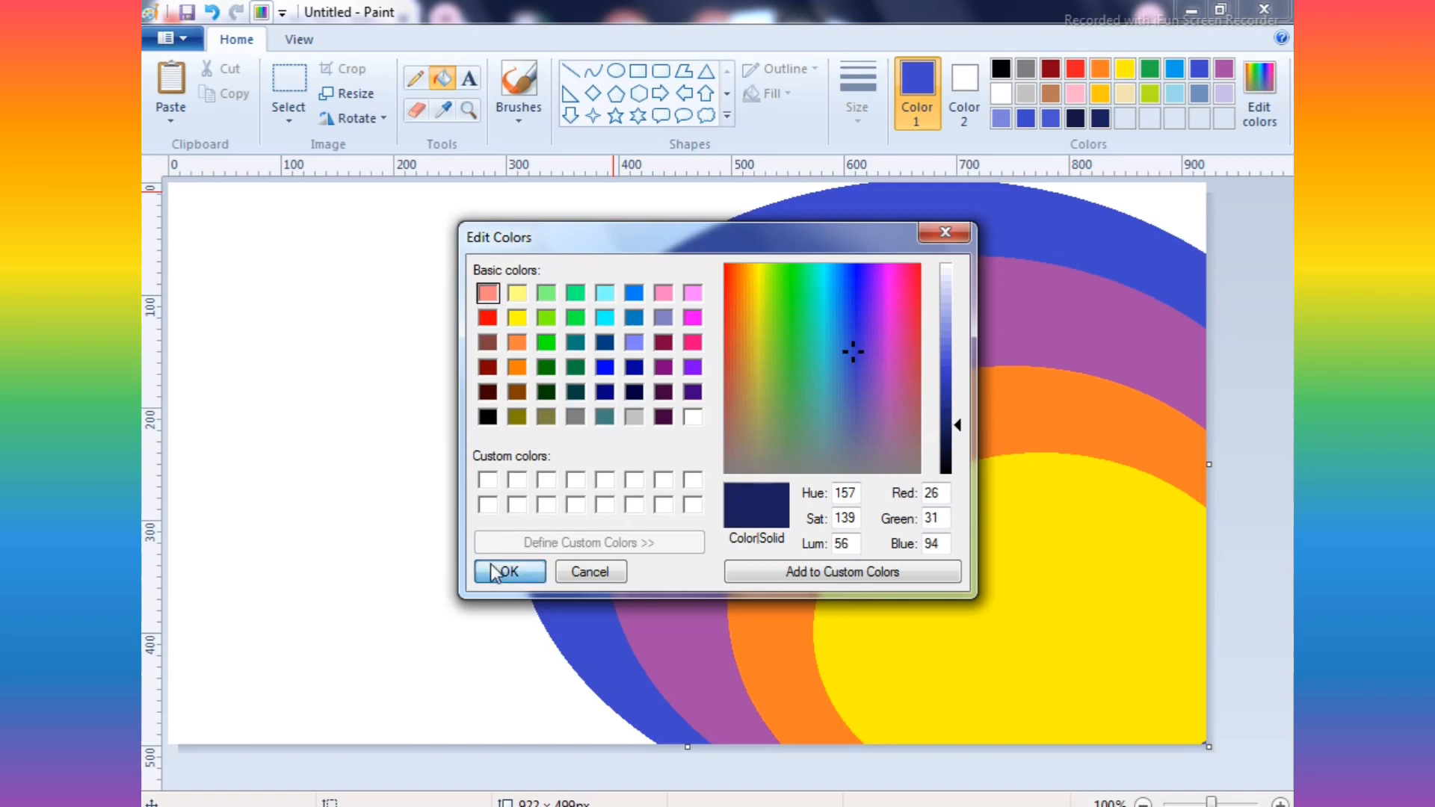
{"action": "left_click", "coordinate": [502, 572]}
{"action": "left_click", "coordinate": [371, 226]}
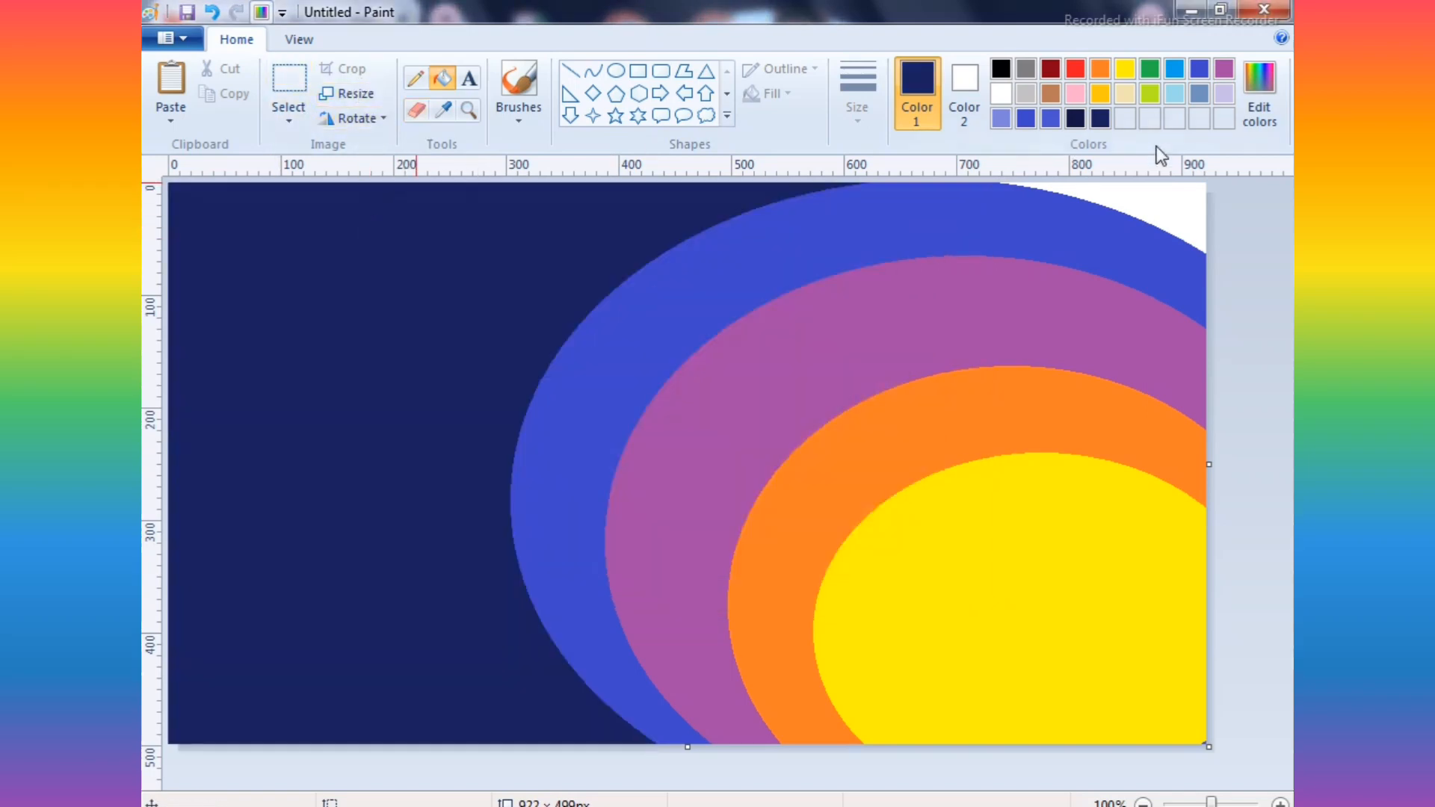
{"action": "left_click", "coordinate": [1155, 193]}
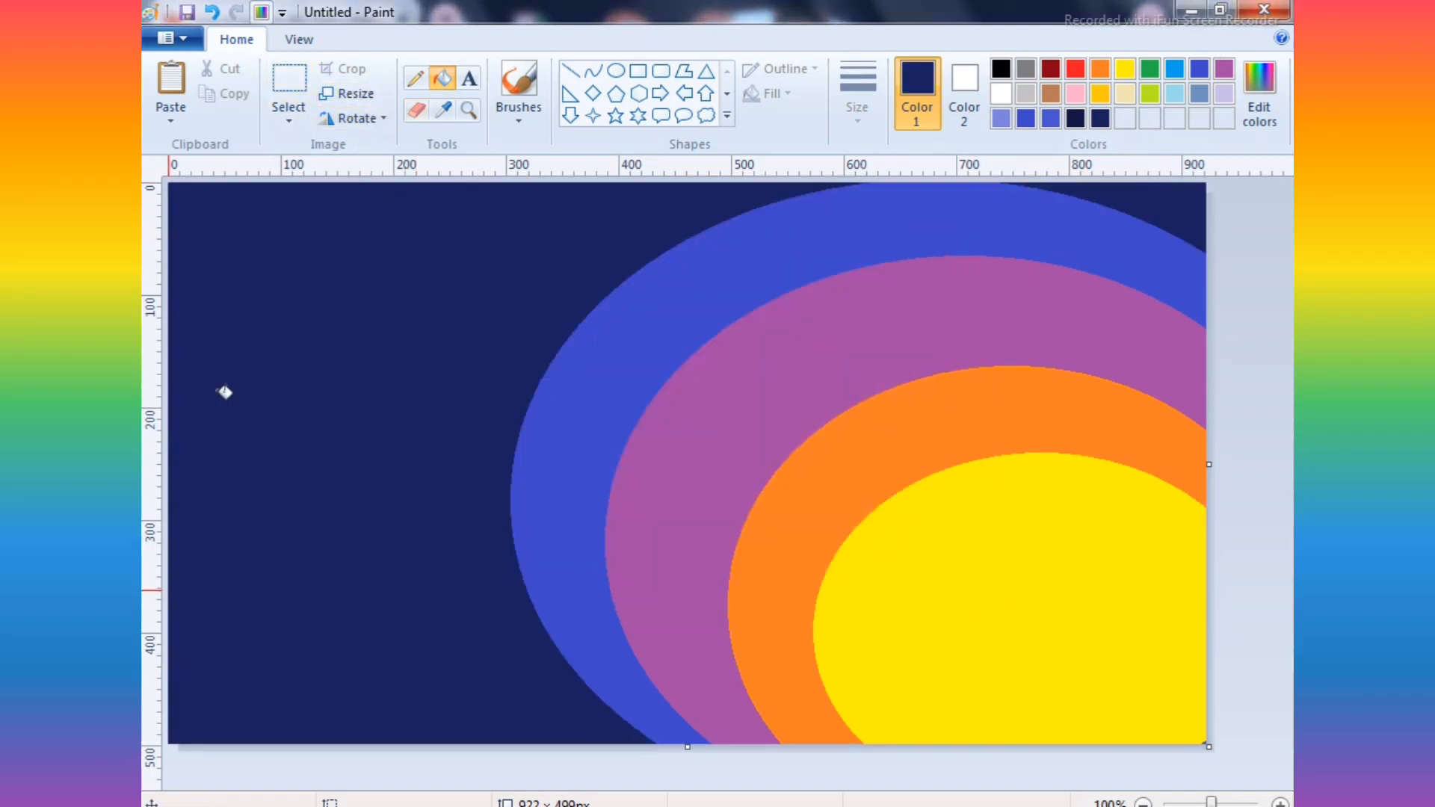
- Paint yellow Natural pencil brush strokes along the yellow ellipse's edge to blend it roughly into the orange band
{"action": "left_click", "coordinate": [531, 113]}
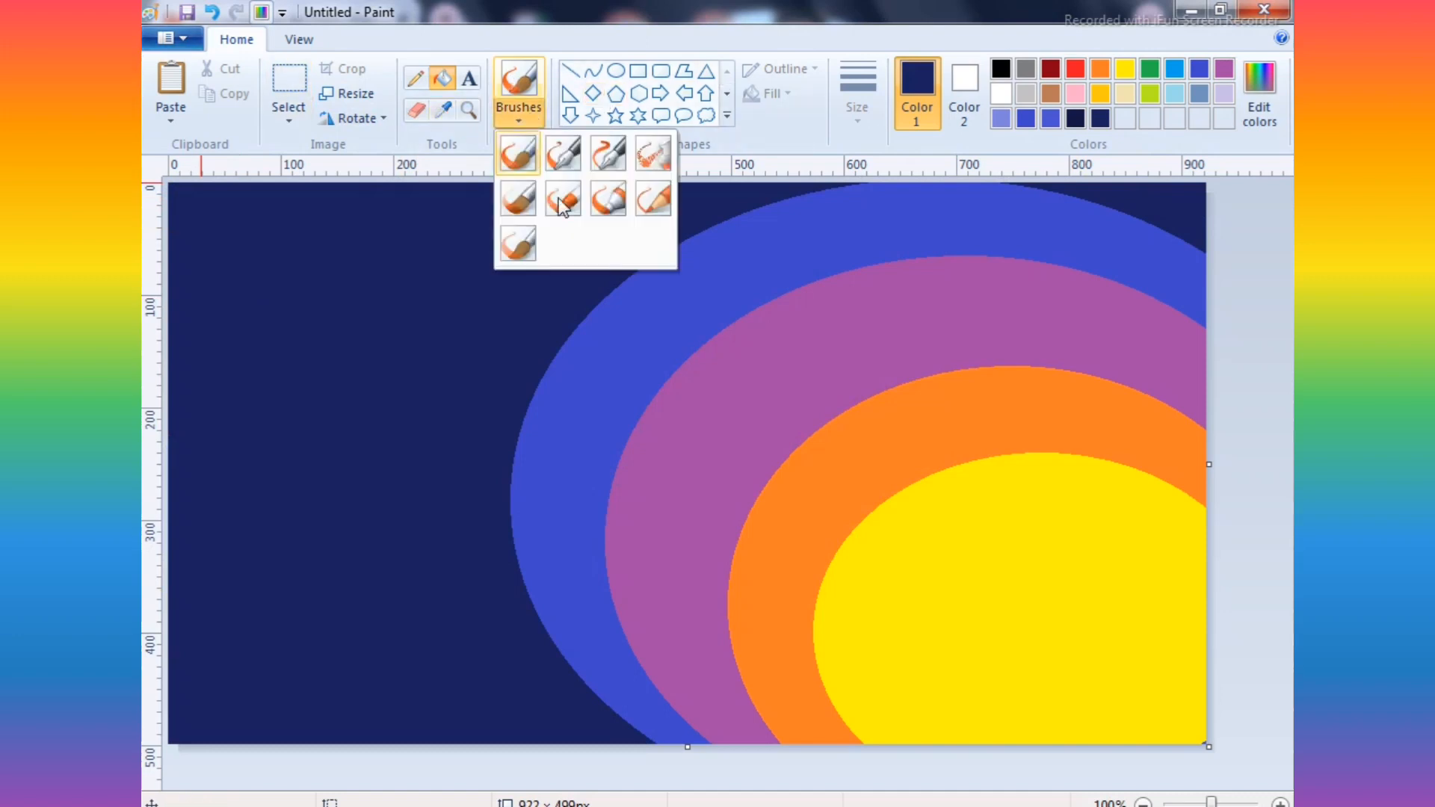
{"action": "left_click", "coordinate": [648, 202]}
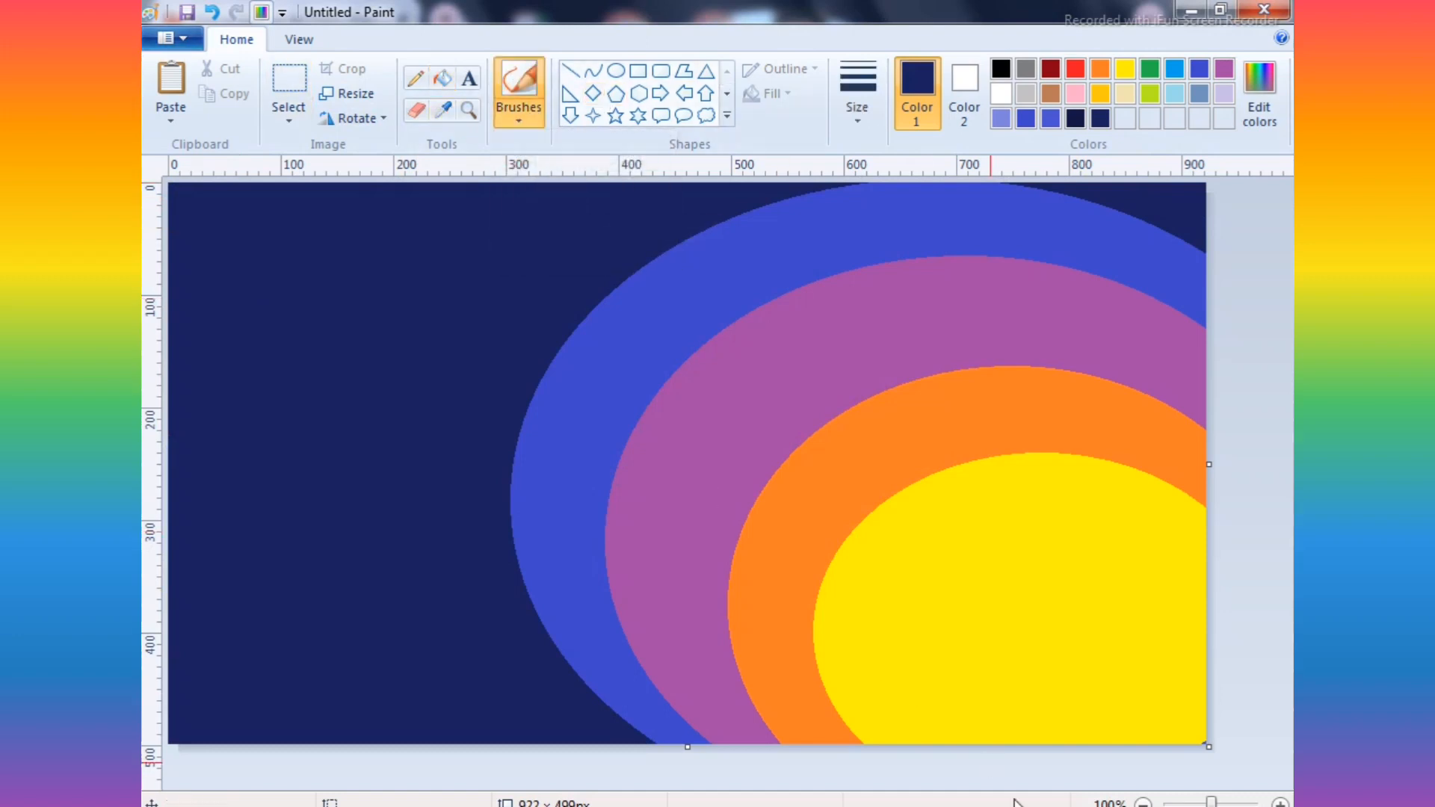
{"action": "left_click", "coordinate": [519, 114]}
{"action": "left_click", "coordinate": [738, 432]}
{"action": "left_click", "coordinate": [1127, 71]}
{"action": "mouse_move", "coordinate": [857, 738]}
{"action": "left_mouse_down"}
{"action": "mouse_move", "coordinate": [816, 631]}
{"action": "mouse_move", "coordinate": [820, 715]}
{"action": "mouse_move", "coordinate": [800, 609]}
{"action": "mouse_move", "coordinate": [809, 646]}
{"action": "mouse_move", "coordinate": [820, 552]}
{"action": "mouse_move", "coordinate": [809, 639]}
{"action": "mouse_move", "coordinate": [841, 518]}
{"action": "mouse_move", "coordinate": [825, 568]}
{"action": "mouse_move", "coordinate": [892, 462]}
{"action": "mouse_move", "coordinate": [868, 507]}
{"action": "mouse_move", "coordinate": [991, 452]}
{"action": "mouse_move", "coordinate": [919, 468]}
{"action": "mouse_move", "coordinate": [1095, 445]}
{"action": "mouse_move", "coordinate": [1018, 433]}
{"action": "mouse_move", "coordinate": [1199, 465]}
{"action": "mouse_move", "coordinate": [1053, 441]}
{"action": "mouse_move", "coordinate": [1192, 493]}
{"action": "left_mouse_up"}
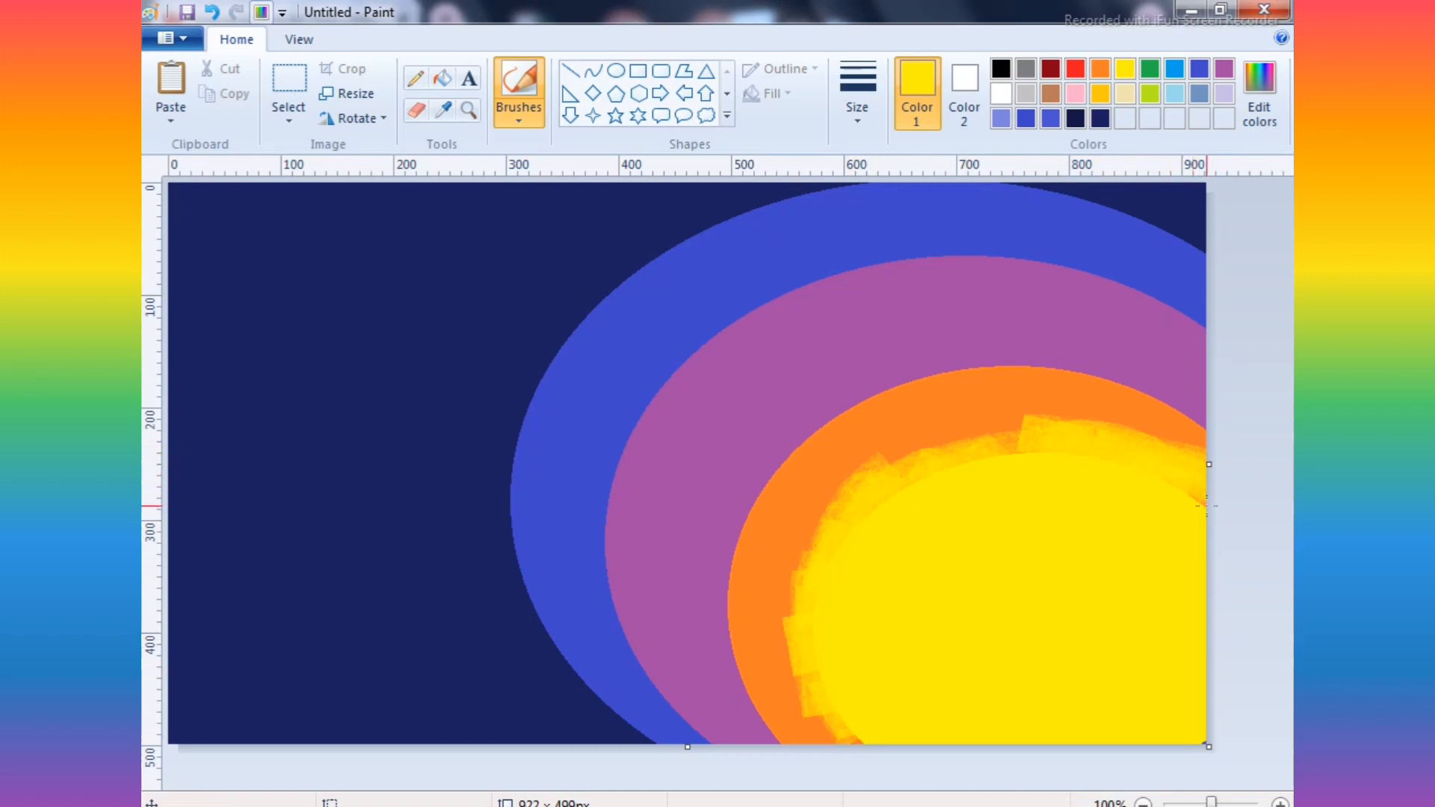
{"action": "mouse_move", "coordinate": [1048, 450]}
{"action": "left_mouse_down"}
{"action": "mouse_move", "coordinate": [964, 447]}
{"action": "mouse_move", "coordinate": [898, 513]}
{"action": "left_mouse_up"}
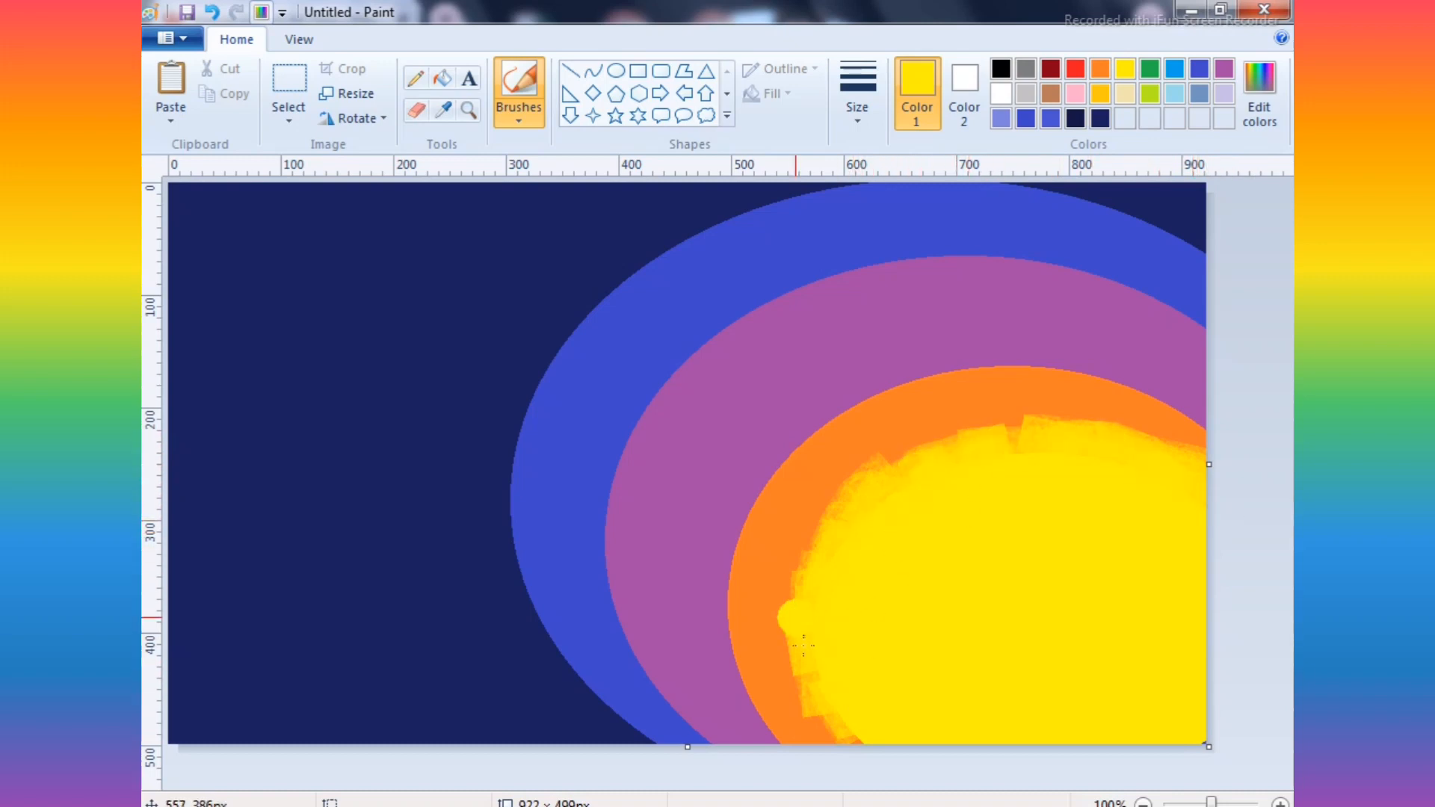
{"action": "mouse_move", "coordinate": [786, 620]}
{"action": "left_mouse_down"}
{"action": "mouse_move", "coordinate": [803, 728]}
{"action": "mouse_move", "coordinate": [850, 685]}
{"action": "left_mouse_up"}
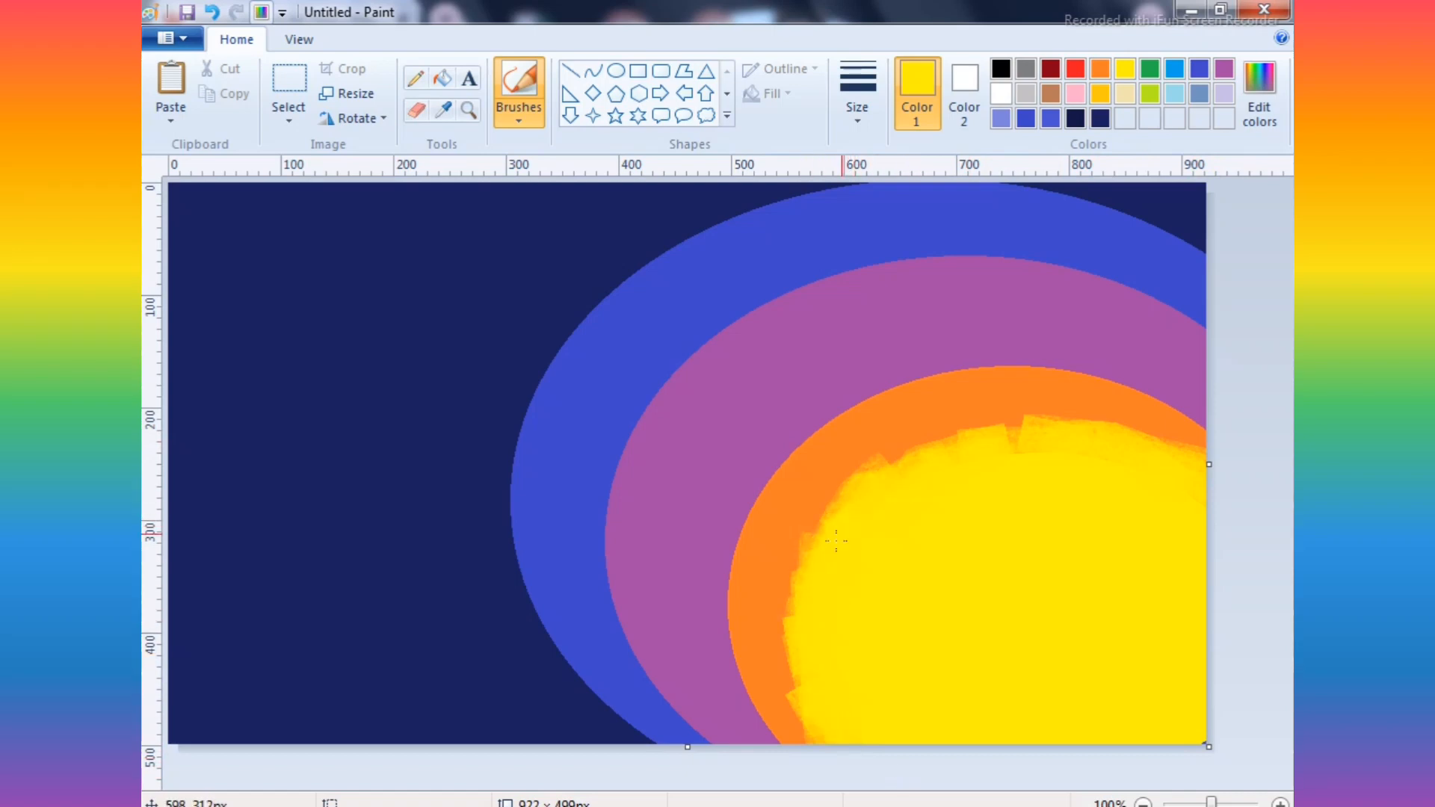
{"action": "mouse_move", "coordinate": [836, 540]}
{"action": "left_mouse_down"}
{"action": "mouse_move", "coordinate": [951, 437]}
{"action": "mouse_move", "coordinate": [945, 464]}
{"action": "mouse_move", "coordinate": [973, 446]}
{"action": "mouse_move", "coordinate": [972, 459]}
{"action": "mouse_move", "coordinate": [1068, 446]}
{"action": "left_mouse_up"}
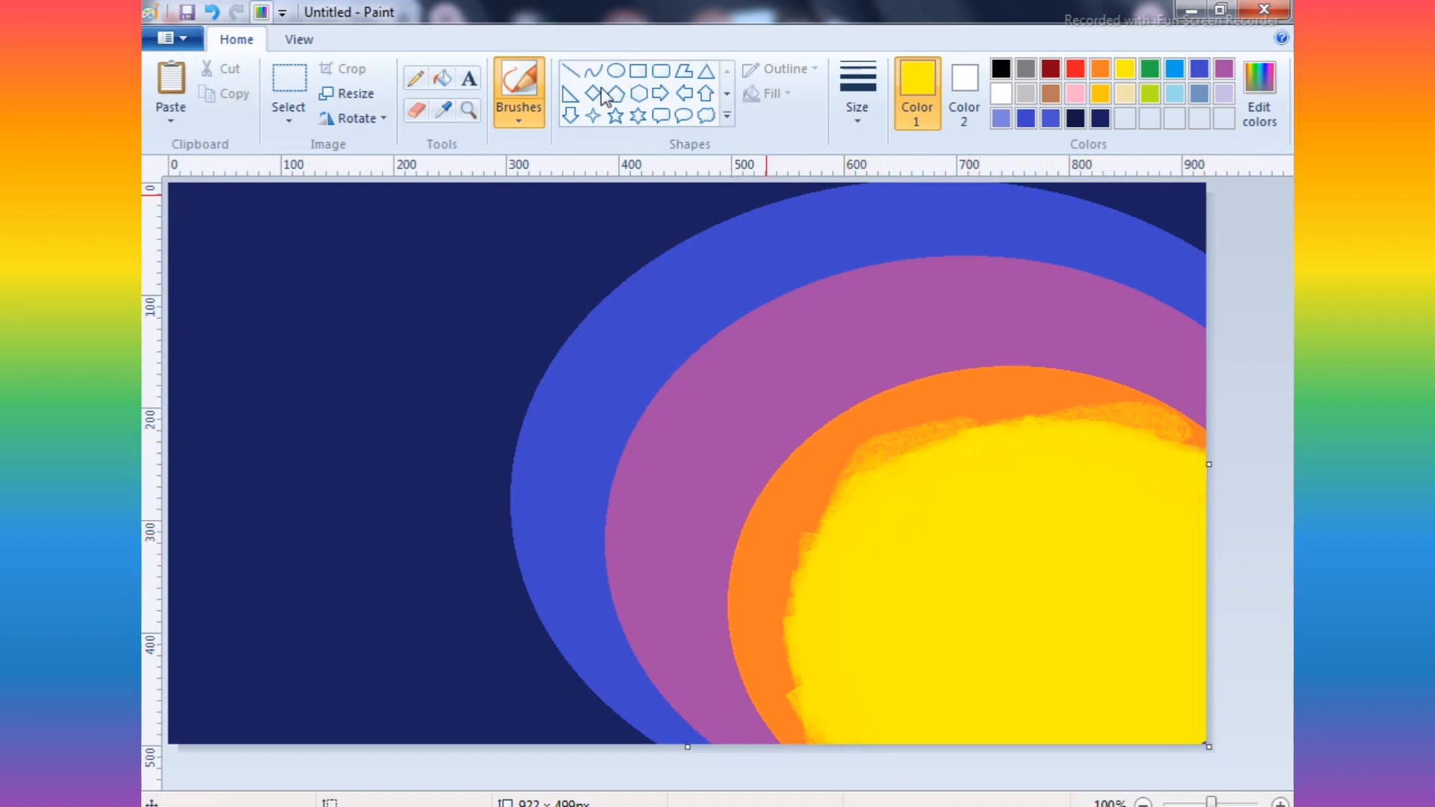
- Paint orange Natural pencil strokes along the orange band's outer edge to blend it roughly into the purple band
{"action": "left_click", "coordinate": [1098, 71]}
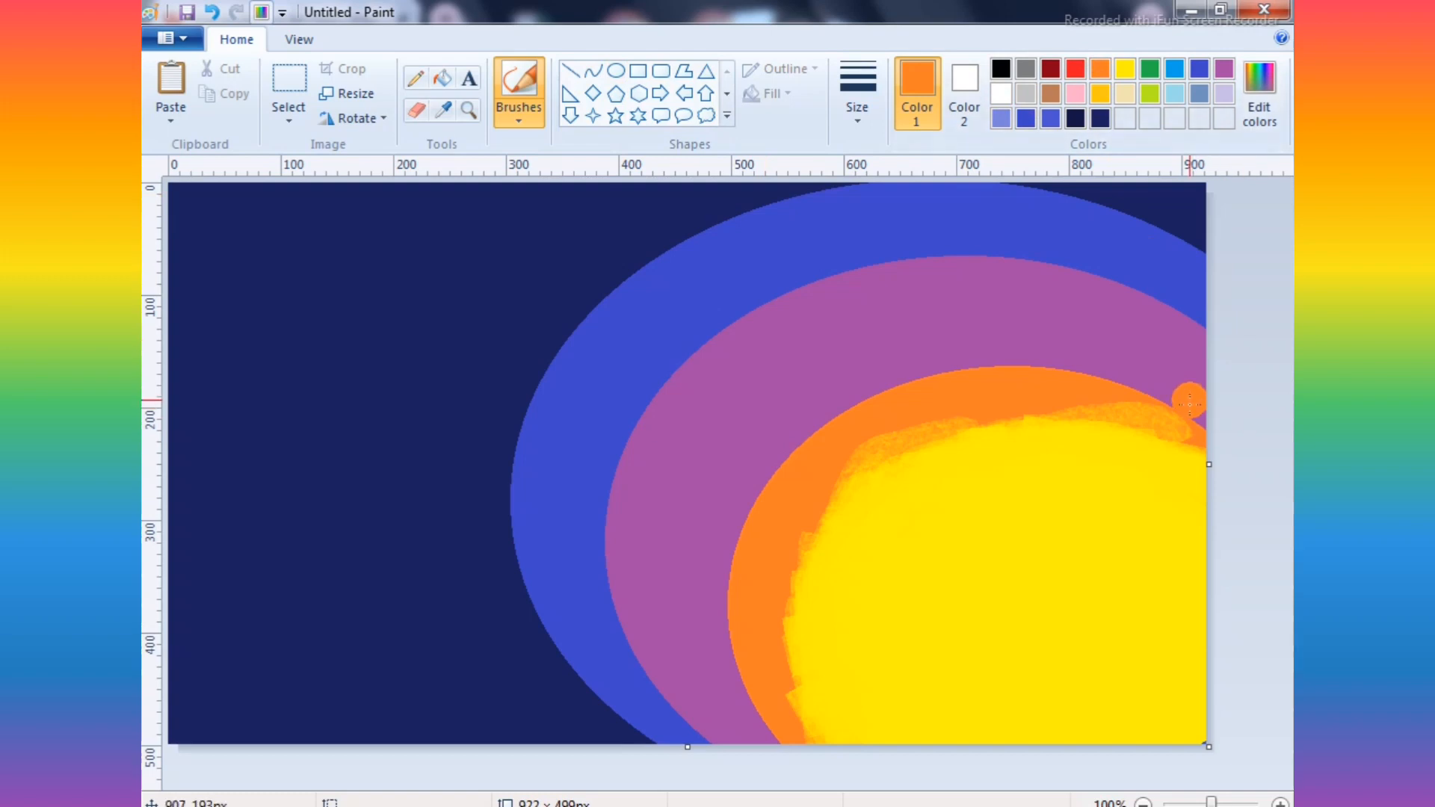
{"action": "mouse_move", "coordinate": [1098, 380]}
{"action": "left_mouse_down"}
{"action": "mouse_move", "coordinate": [1181, 389]}
{"action": "mouse_move", "coordinate": [1125, 374]}
{"action": "left_mouse_up"}
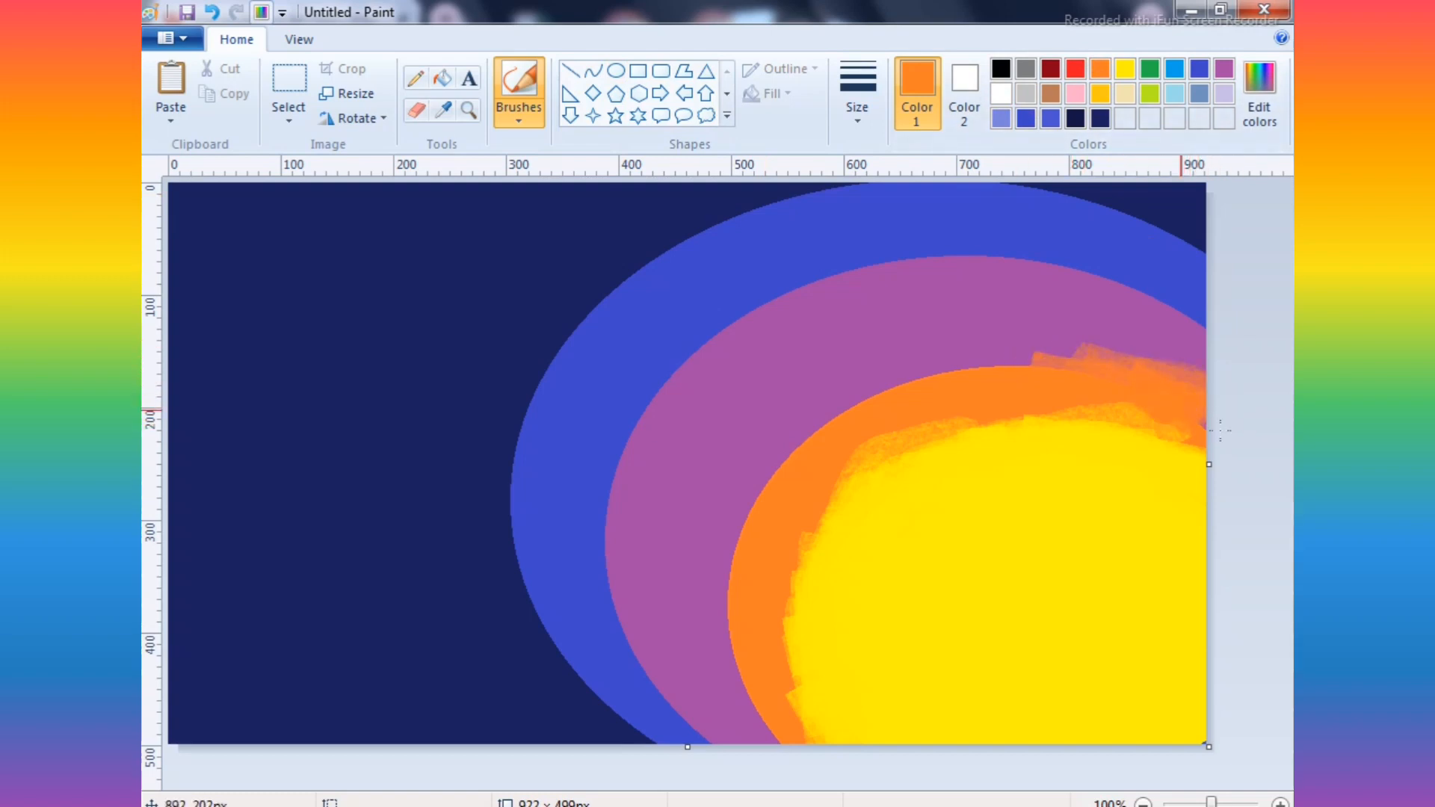
{"action": "mouse_move", "coordinate": [1219, 430]}
{"action": "left_mouse_down"}
{"action": "mouse_move", "coordinate": [1082, 346]}
{"action": "mouse_move", "coordinate": [1009, 337]}
{"action": "mouse_move", "coordinate": [970, 360]}
{"action": "mouse_move", "coordinate": [1062, 355]}
{"action": "mouse_move", "coordinate": [920, 375]}
{"action": "mouse_move", "coordinate": [1002, 351]}
{"action": "mouse_move", "coordinate": [977, 369]}
{"action": "left_mouse_up"}
{"action": "mouse_move", "coordinate": [875, 404]}
{"action": "left_mouse_down"}
{"action": "mouse_move", "coordinate": [820, 426]}
{"action": "mouse_move", "coordinate": [876, 375]}
{"action": "mouse_move", "coordinate": [818, 431]}
{"action": "mouse_move", "coordinate": [901, 388]}
{"action": "mouse_move", "coordinate": [825, 393]}
{"action": "mouse_move", "coordinate": [887, 373]}
{"action": "mouse_move", "coordinate": [788, 451]}
{"action": "mouse_move", "coordinate": [803, 408]}
{"action": "mouse_move", "coordinate": [786, 451]}
{"action": "mouse_move", "coordinate": [830, 390]}
{"action": "mouse_move", "coordinate": [759, 487]}
{"action": "mouse_move", "coordinate": [750, 548]}
{"action": "mouse_move", "coordinate": [752, 492]}
{"action": "mouse_move", "coordinate": [725, 562]}
{"action": "mouse_move", "coordinate": [739, 474]}
{"action": "mouse_move", "coordinate": [731, 556]}
{"action": "mouse_move", "coordinate": [783, 414]}
{"action": "mouse_move", "coordinate": [780, 457]}
{"action": "mouse_move", "coordinate": [851, 365]}
{"action": "mouse_move", "coordinate": [820, 390]}
{"action": "mouse_move", "coordinate": [781, 464]}
{"action": "left_mouse_up"}
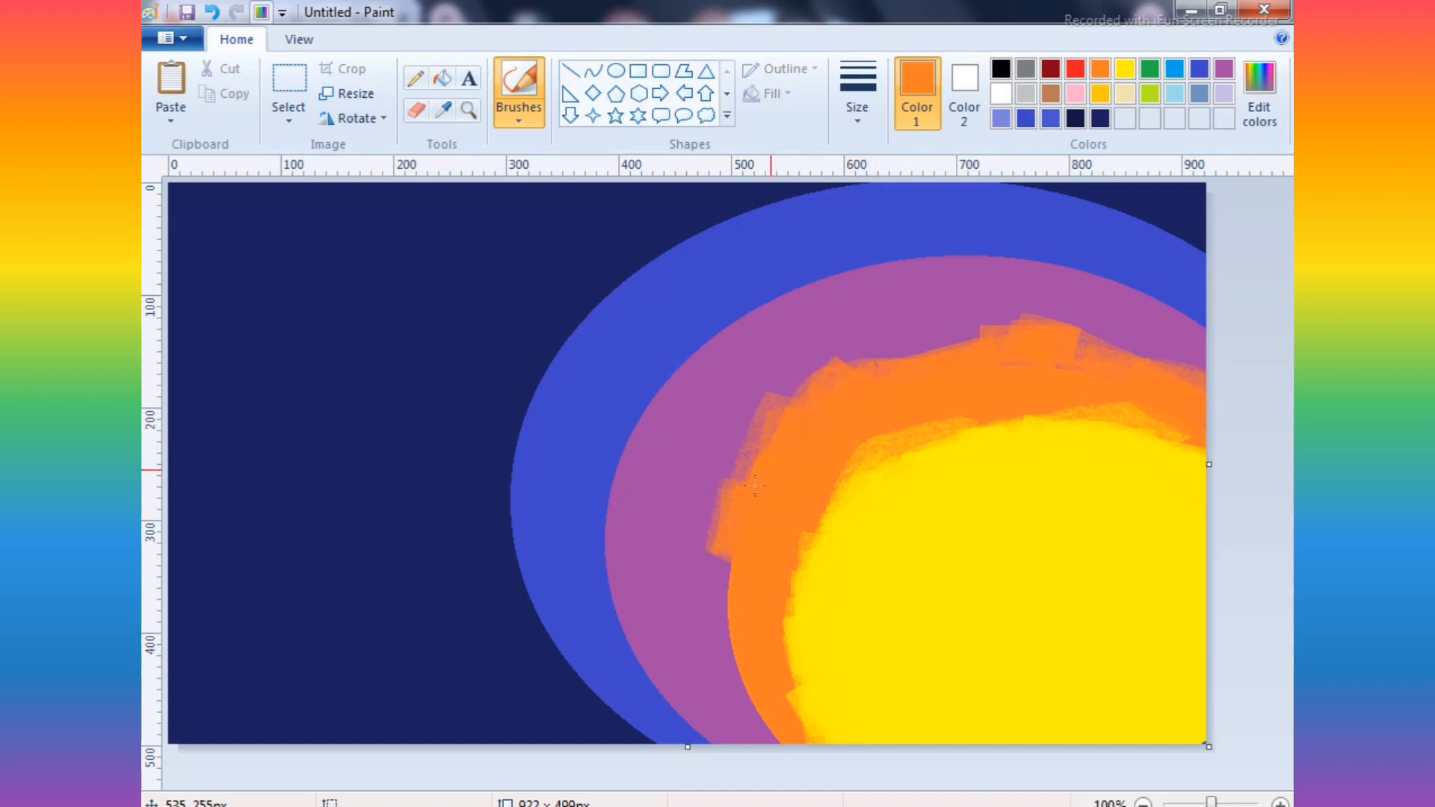
{"action": "mouse_move", "coordinate": [737, 565]}
{"action": "left_mouse_down"}
{"action": "mouse_move", "coordinate": [716, 521]}
{"action": "mouse_move", "coordinate": [706, 625]}
{"action": "mouse_move", "coordinate": [730, 683]}
{"action": "mouse_move", "coordinate": [732, 616]}
{"action": "left_mouse_up"}
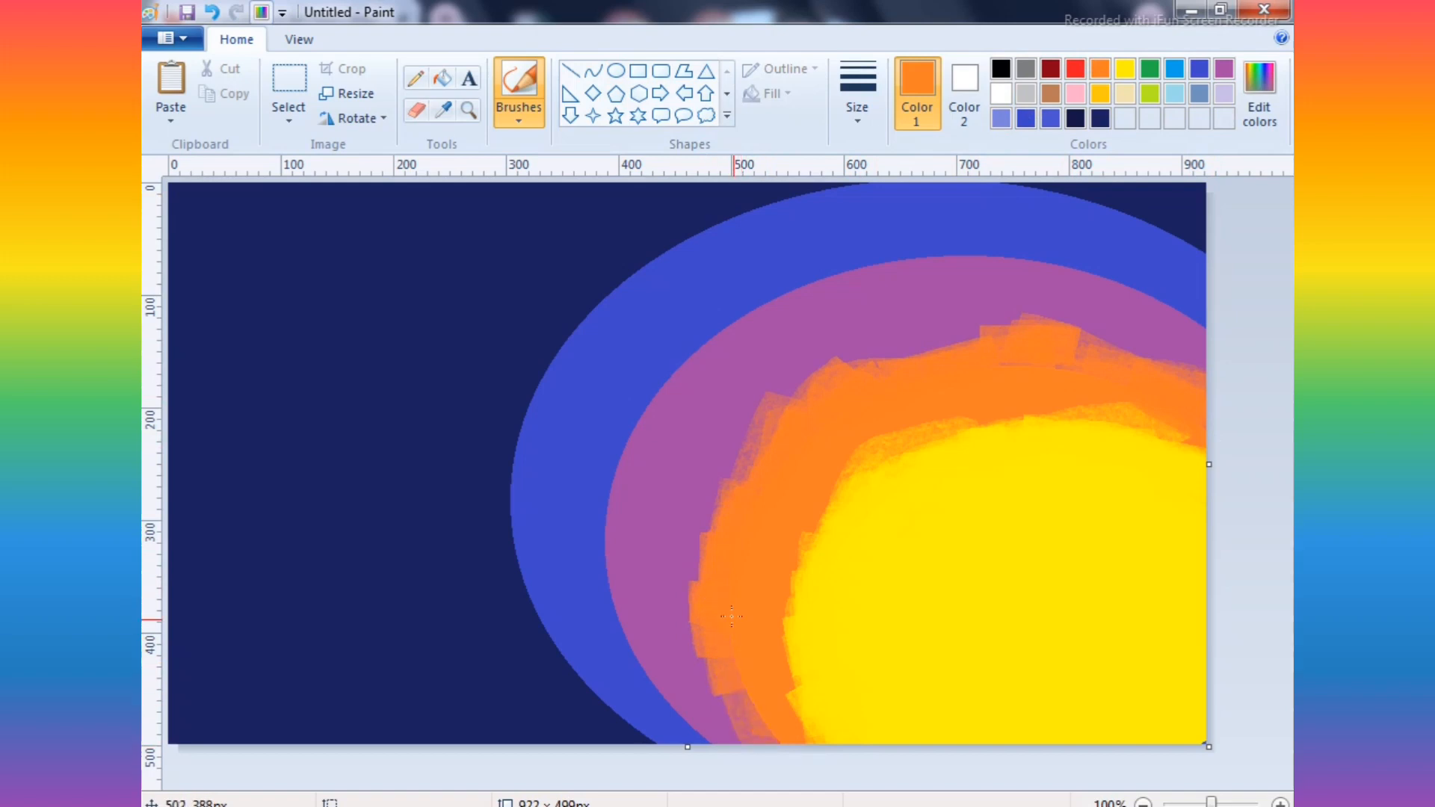
{"action": "left_click_drag", "start_coordinate": [783, 739], "coordinate": [755, 696]}
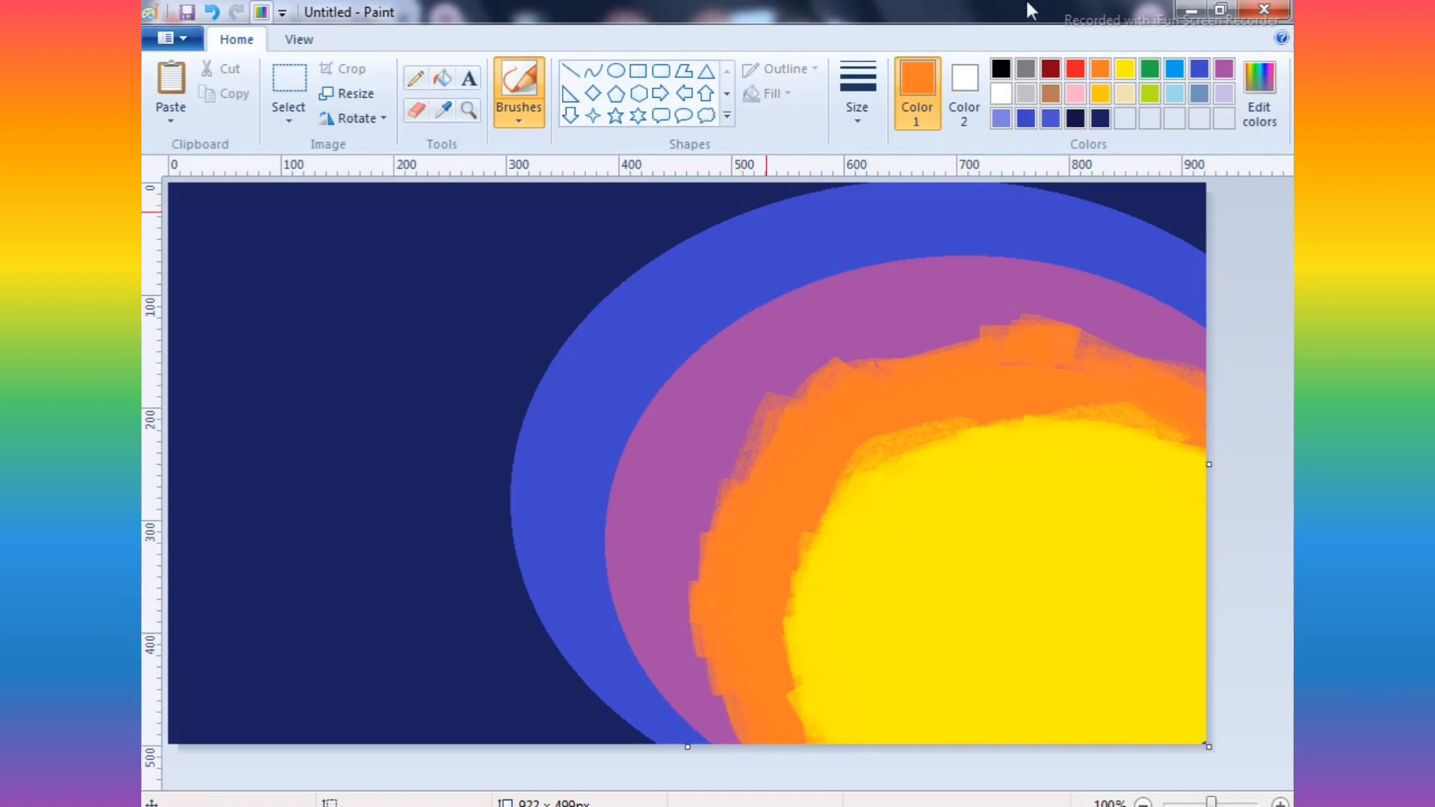
- Paint purple Natural pencil strokes along the purple band's outer edge, from the canvas's right side to its bottom, to overlap the indigo band
{"action": "left_click", "coordinate": [1223, 69]}
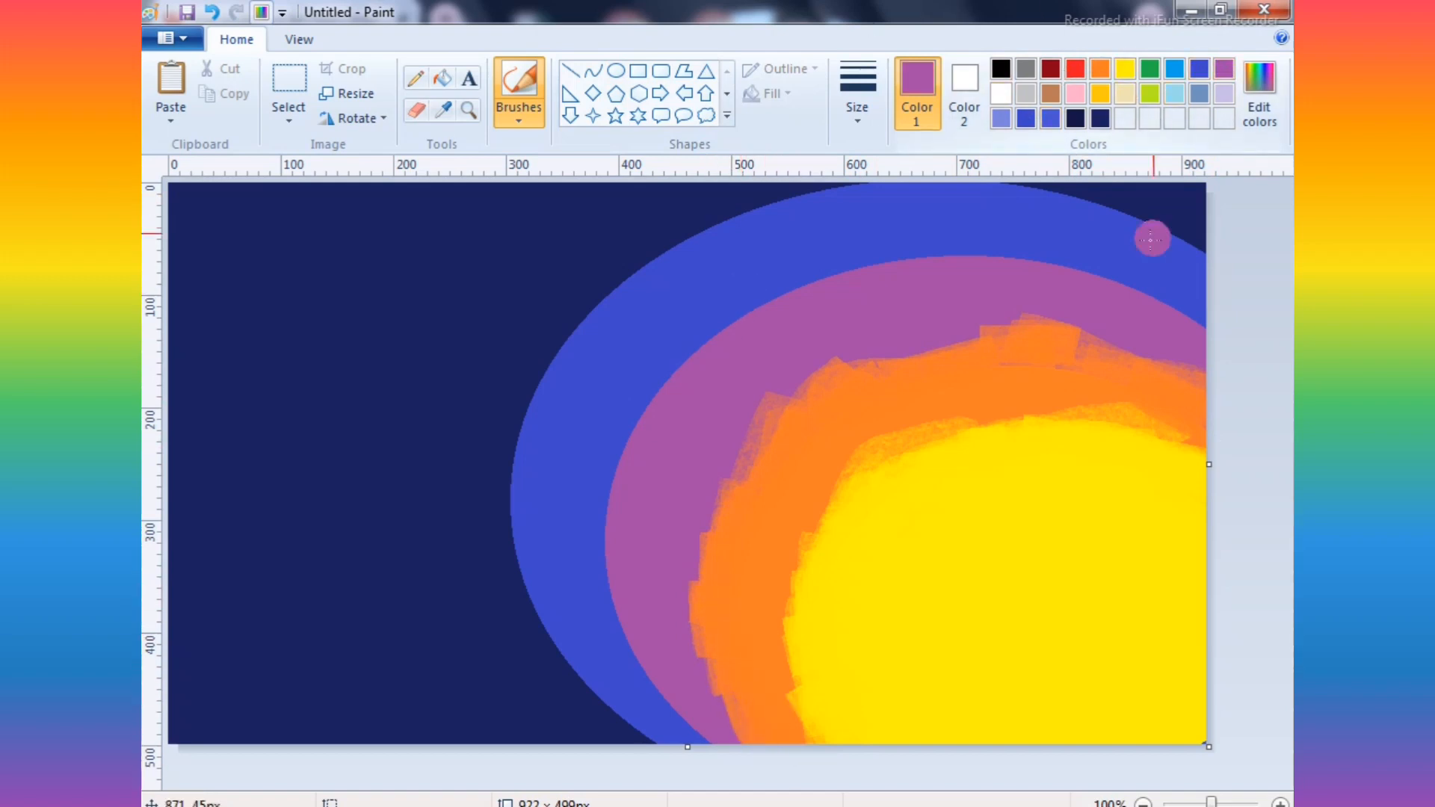
{"action": "mouse_move", "coordinate": [1028, 247]}
{"action": "left_mouse_down"}
{"action": "mouse_move", "coordinate": [1058, 232]}
{"action": "mouse_move", "coordinate": [1256, 322]}
{"action": "mouse_move", "coordinate": [1222, 334]}
{"action": "mouse_move", "coordinate": [1116, 271]}
{"action": "mouse_move", "coordinate": [1205, 311]}
{"action": "mouse_move", "coordinate": [1026, 245]}
{"action": "mouse_move", "coordinate": [1093, 249]}
{"action": "mouse_move", "coordinate": [898, 252]}
{"action": "mouse_move", "coordinate": [1038, 239]}
{"action": "mouse_move", "coordinate": [837, 278]}
{"action": "mouse_move", "coordinate": [1027, 233]}
{"action": "mouse_move", "coordinate": [824, 266]}
{"action": "mouse_move", "coordinate": [913, 245]}
{"action": "mouse_move", "coordinate": [743, 294]}
{"action": "mouse_move", "coordinate": [852, 250]}
{"action": "mouse_move", "coordinate": [752, 295]}
{"action": "mouse_move", "coordinate": [710, 323]}
{"action": "mouse_move", "coordinate": [772, 296]}
{"action": "mouse_move", "coordinate": [649, 373]}
{"action": "mouse_move", "coordinate": [697, 307]}
{"action": "mouse_move", "coordinate": [657, 370]}
{"action": "mouse_move", "coordinate": [751, 312]}
{"action": "mouse_move", "coordinate": [707, 314]}
{"action": "left_mouse_up"}
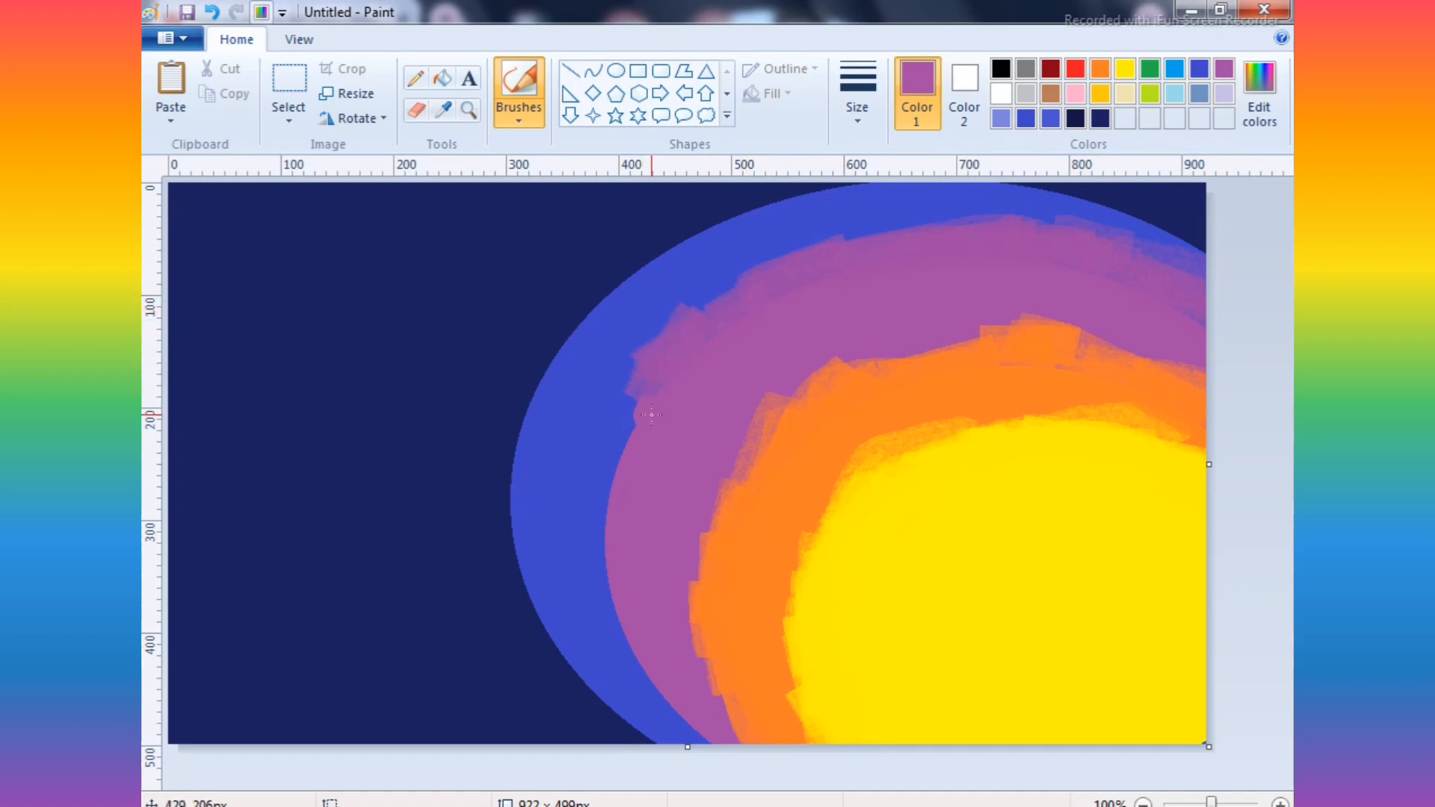
{"action": "mouse_move", "coordinate": [634, 372]}
{"action": "left_mouse_down"}
{"action": "mouse_move", "coordinate": [580, 508]}
{"action": "mouse_move", "coordinate": [594, 614]}
{"action": "left_mouse_up"}
{"action": "mouse_move", "coordinate": [593, 563]}
{"action": "left_mouse_down"}
{"action": "mouse_move", "coordinate": [589, 496]}
{"action": "mouse_move", "coordinate": [641, 646]}
{"action": "mouse_move", "coordinate": [587, 584]}
{"action": "left_mouse_up"}
{"action": "mouse_move", "coordinate": [619, 640]}
{"action": "left_mouse_down"}
{"action": "mouse_move", "coordinate": [697, 745]}
{"action": "mouse_move", "coordinate": [596, 613]}
{"action": "mouse_move", "coordinate": [629, 683]}
{"action": "left_mouse_up"}
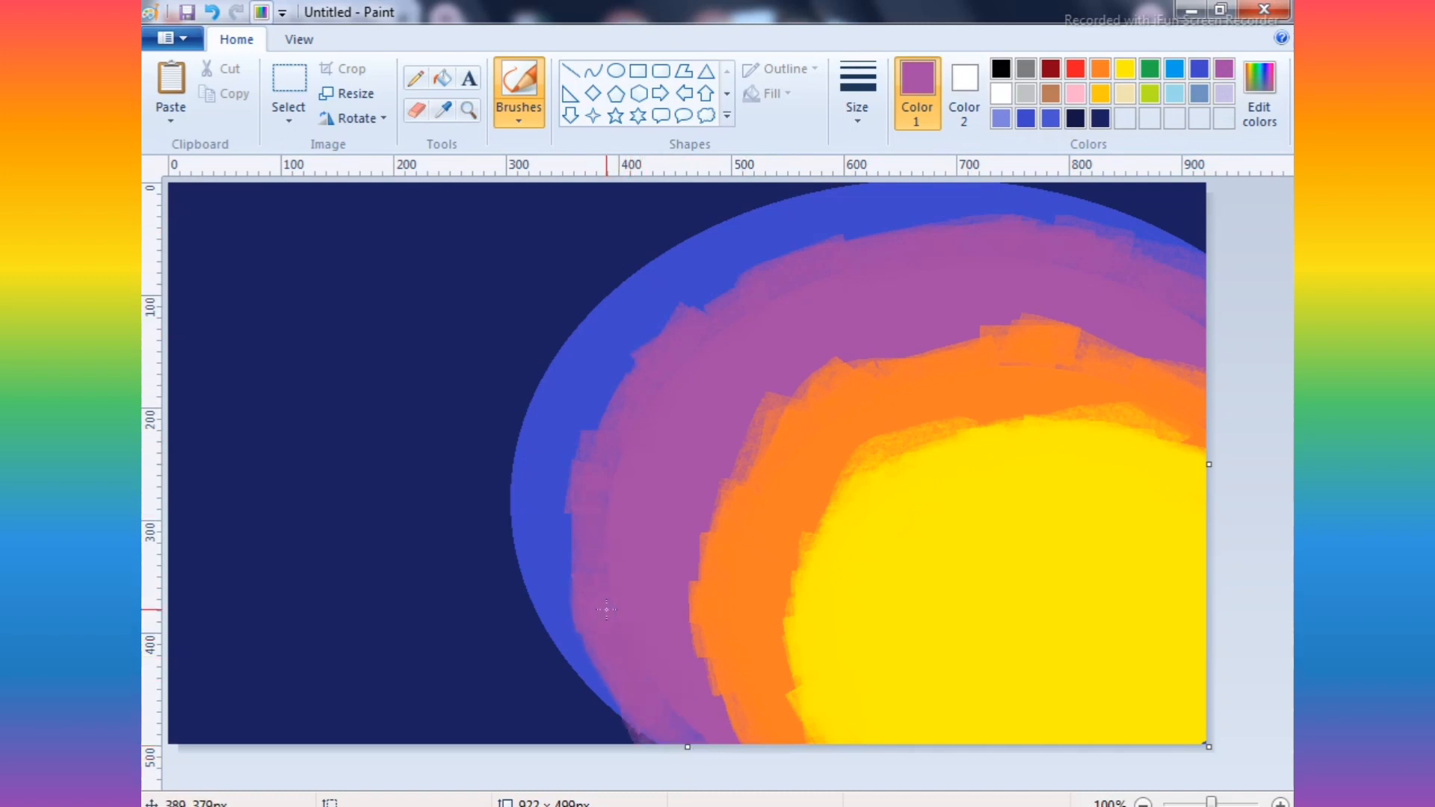
{"action": "left_click_drag", "start_coordinate": [600, 468], "coordinate": [634, 353]}
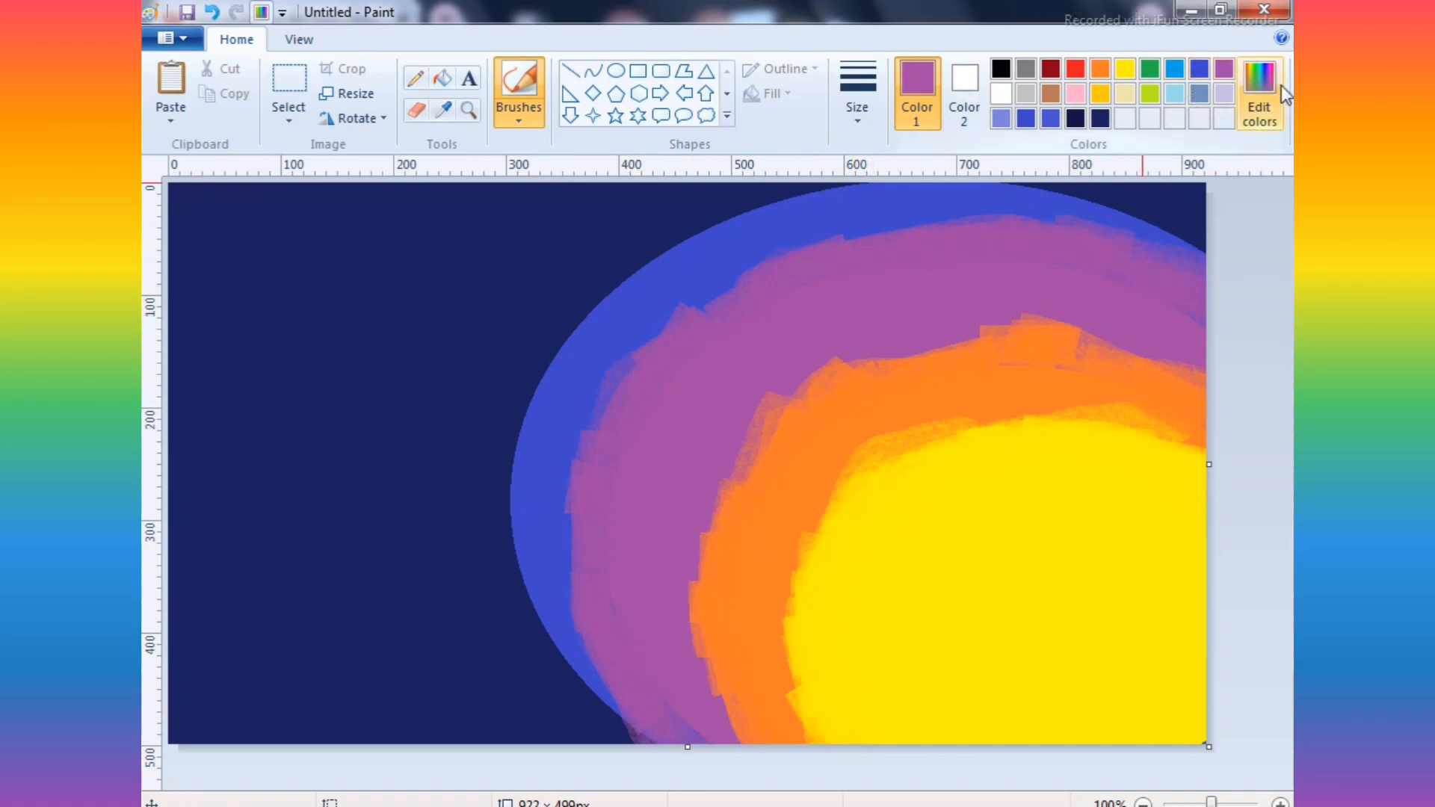
- Paint indigo Natural pencil strokes around the indigo band's outer edge to spread it roughly into the navy background
{"action": "left_click", "coordinate": [1196, 68]}
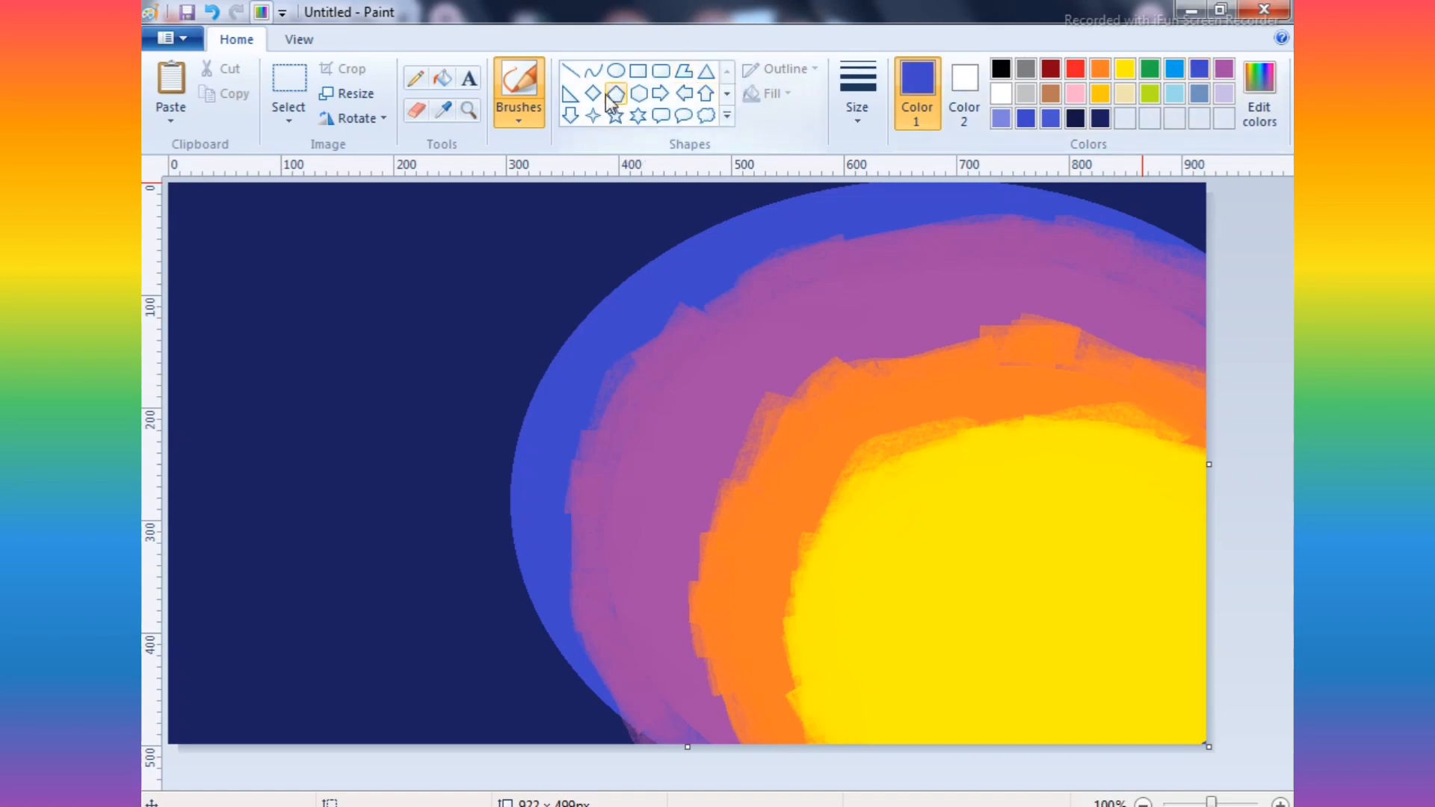
{"action": "mouse_move", "coordinate": [1062, 187]}
{"action": "left_mouse_down"}
{"action": "mouse_move", "coordinate": [1017, 232]}
{"action": "mouse_move", "coordinate": [1191, 246]}
{"action": "left_mouse_up"}
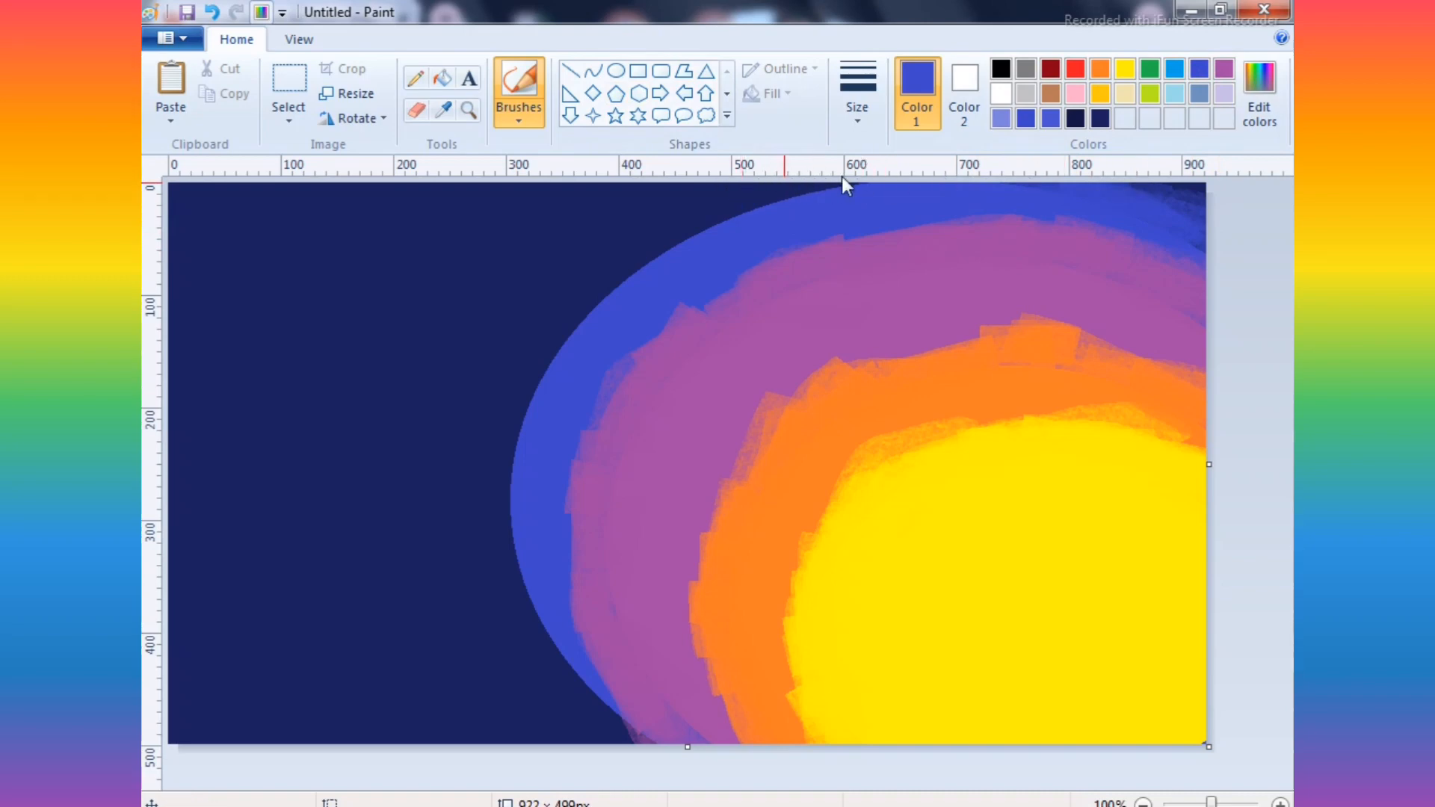
{"action": "mouse_move", "coordinate": [826, 196]}
{"action": "left_mouse_down"}
{"action": "mouse_move", "coordinate": [684, 219]}
{"action": "mouse_move", "coordinate": [779, 213]}
{"action": "mouse_move", "coordinate": [644, 255]}
{"action": "mouse_move", "coordinate": [730, 190]}
{"action": "mouse_move", "coordinate": [569, 367]}
{"action": "mouse_move", "coordinate": [613, 254]}
{"action": "mouse_move", "coordinate": [497, 396]}
{"action": "mouse_move", "coordinate": [673, 229]}
{"action": "left_mouse_up"}
{"action": "left_click_drag", "start_coordinate": [555, 348], "coordinate": [739, 181]}
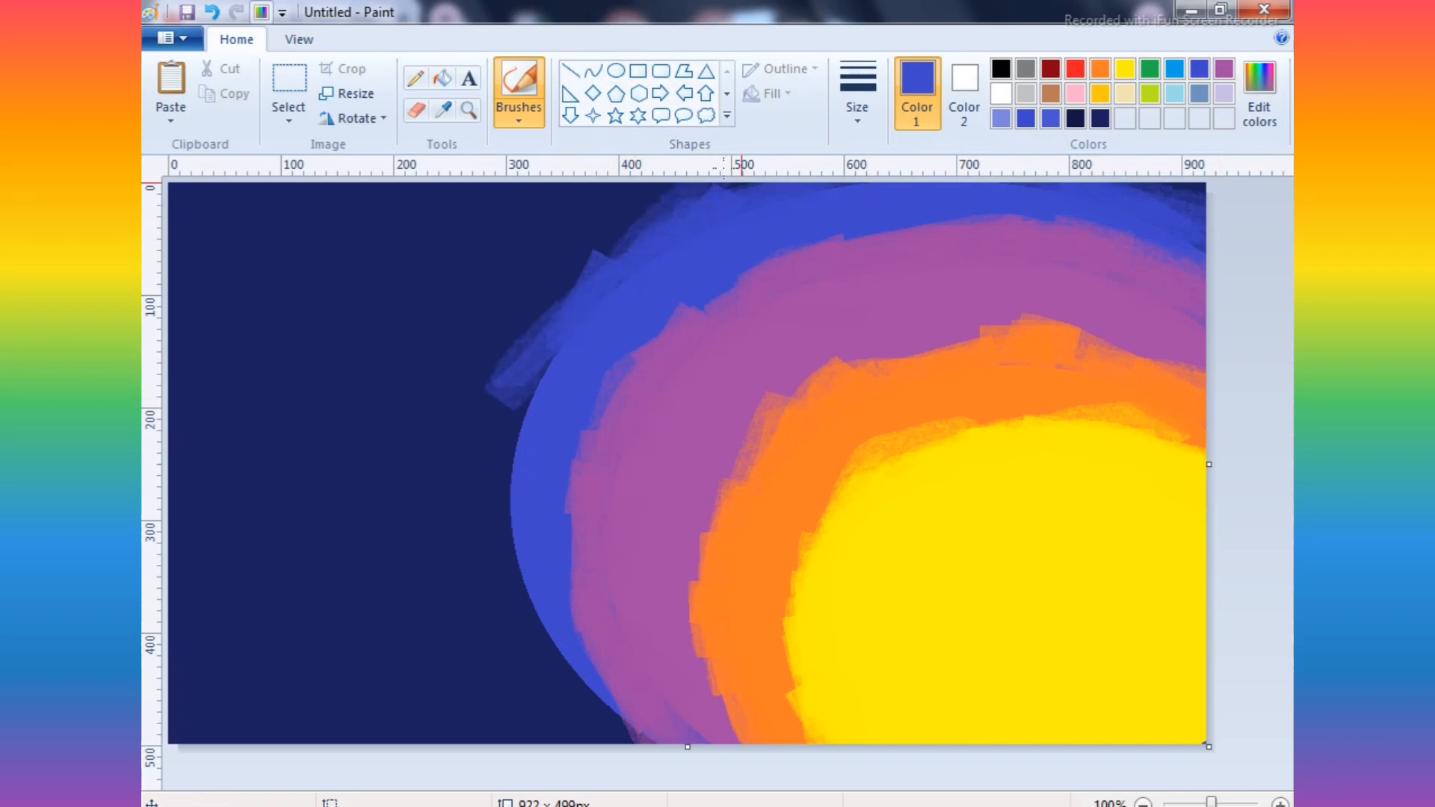
{"action": "left_click_drag", "start_coordinate": [639, 233], "coordinate": [789, 182]}
{"action": "mouse_move", "coordinate": [547, 350]}
{"action": "left_mouse_down"}
{"action": "mouse_move", "coordinate": [474, 441]}
{"action": "mouse_move", "coordinate": [526, 370]}
{"action": "mouse_move", "coordinate": [513, 456]}
{"action": "mouse_move", "coordinate": [491, 479]}
{"action": "mouse_move", "coordinate": [490, 586]}
{"action": "mouse_move", "coordinate": [554, 653]}
{"action": "left_mouse_up"}
{"action": "left_click_drag", "start_coordinate": [506, 534], "coordinate": [548, 692]}
{"action": "left_click_drag", "start_coordinate": [495, 601], "coordinate": [603, 763]}
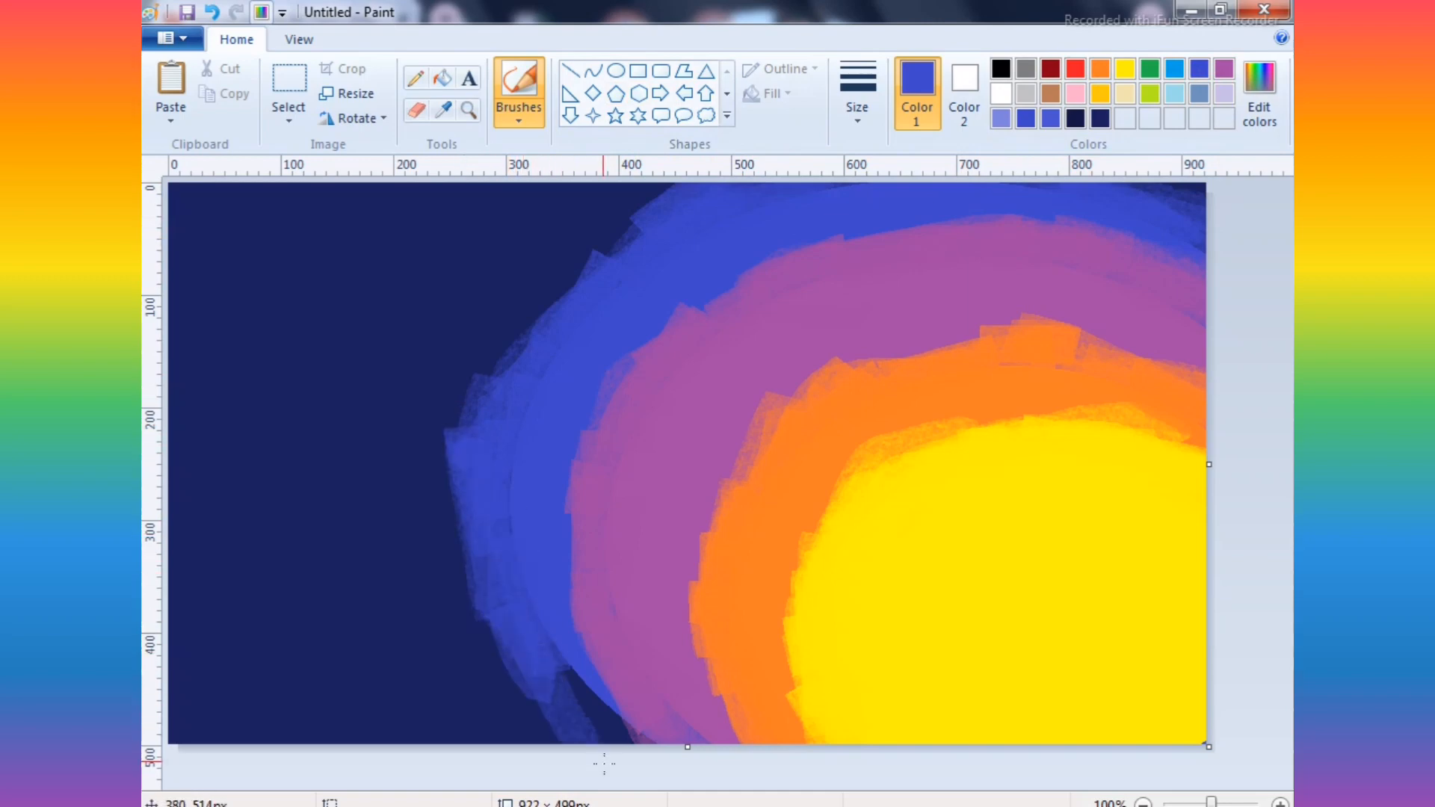
{"action": "left_click_drag", "start_coordinate": [482, 633], "coordinate": [641, 773]}
{"action": "mouse_move", "coordinate": [557, 650]}
{"action": "left_mouse_down"}
{"action": "mouse_move", "coordinate": [642, 750]}
{"action": "mouse_move", "coordinate": [641, 727]}
{"action": "left_mouse_up"}
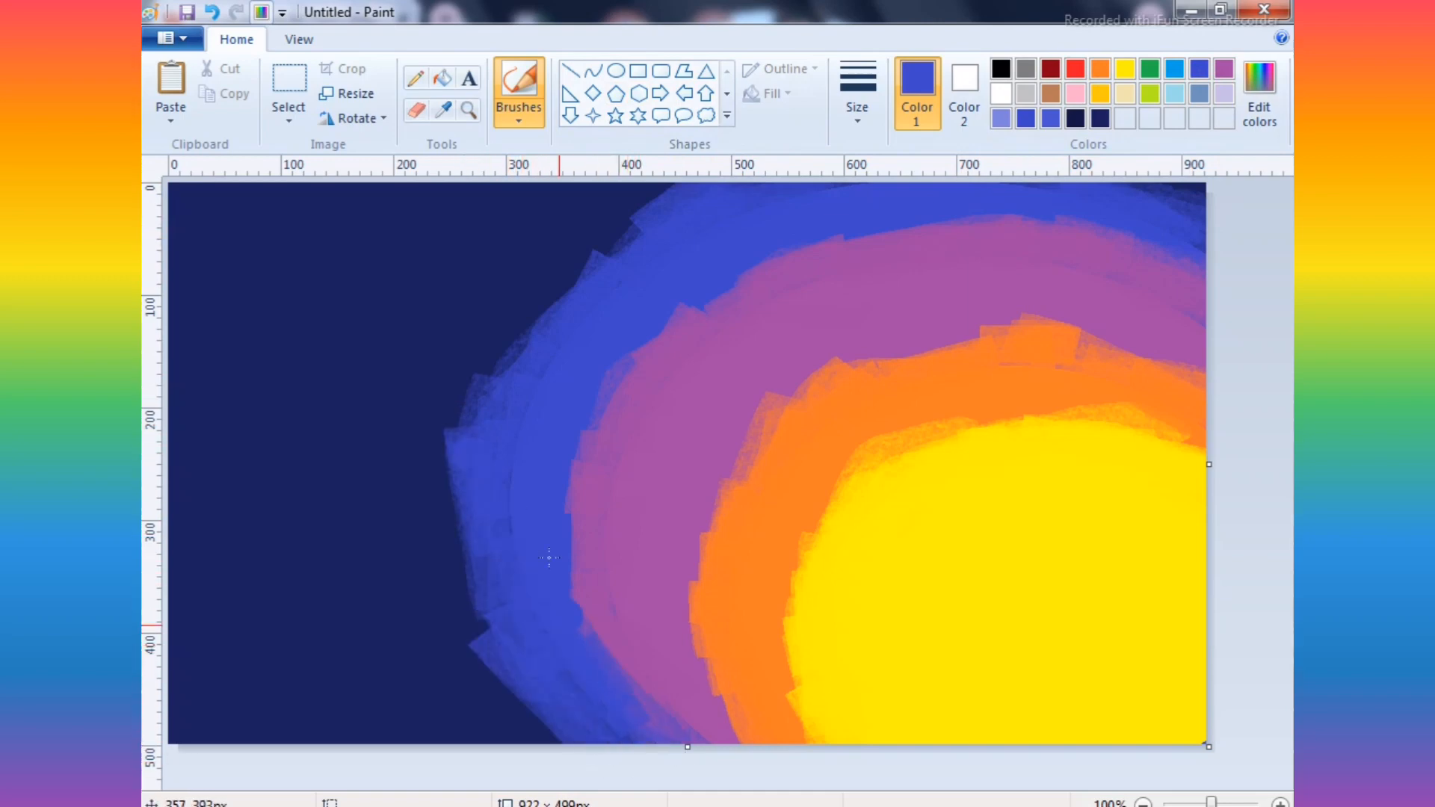
- Switch to the Airbrush and spray yellow speckles along the yellow area's edge into the orange band
{"action": "left_click", "coordinate": [502, 112]}
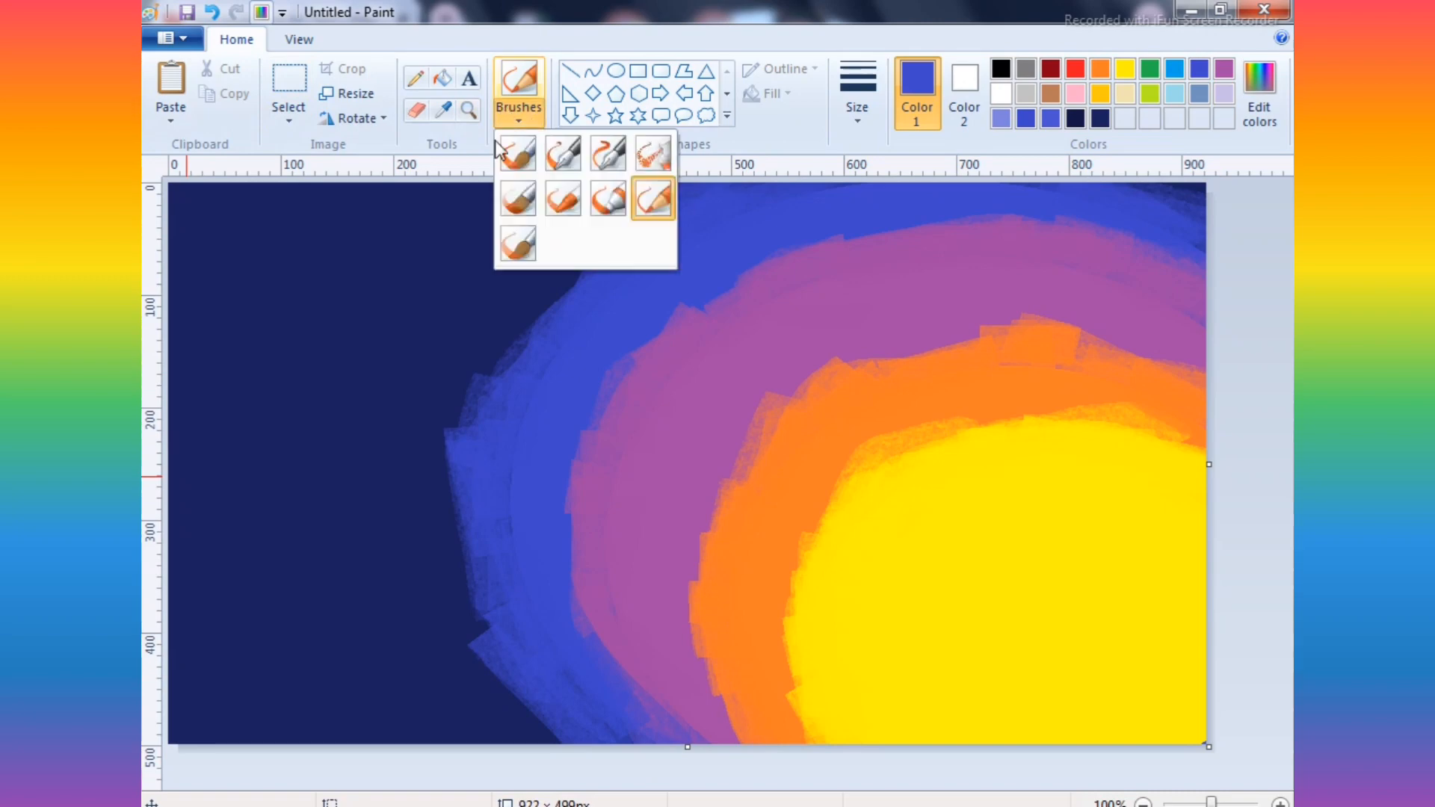
{"action": "left_click", "coordinate": [669, 166]}
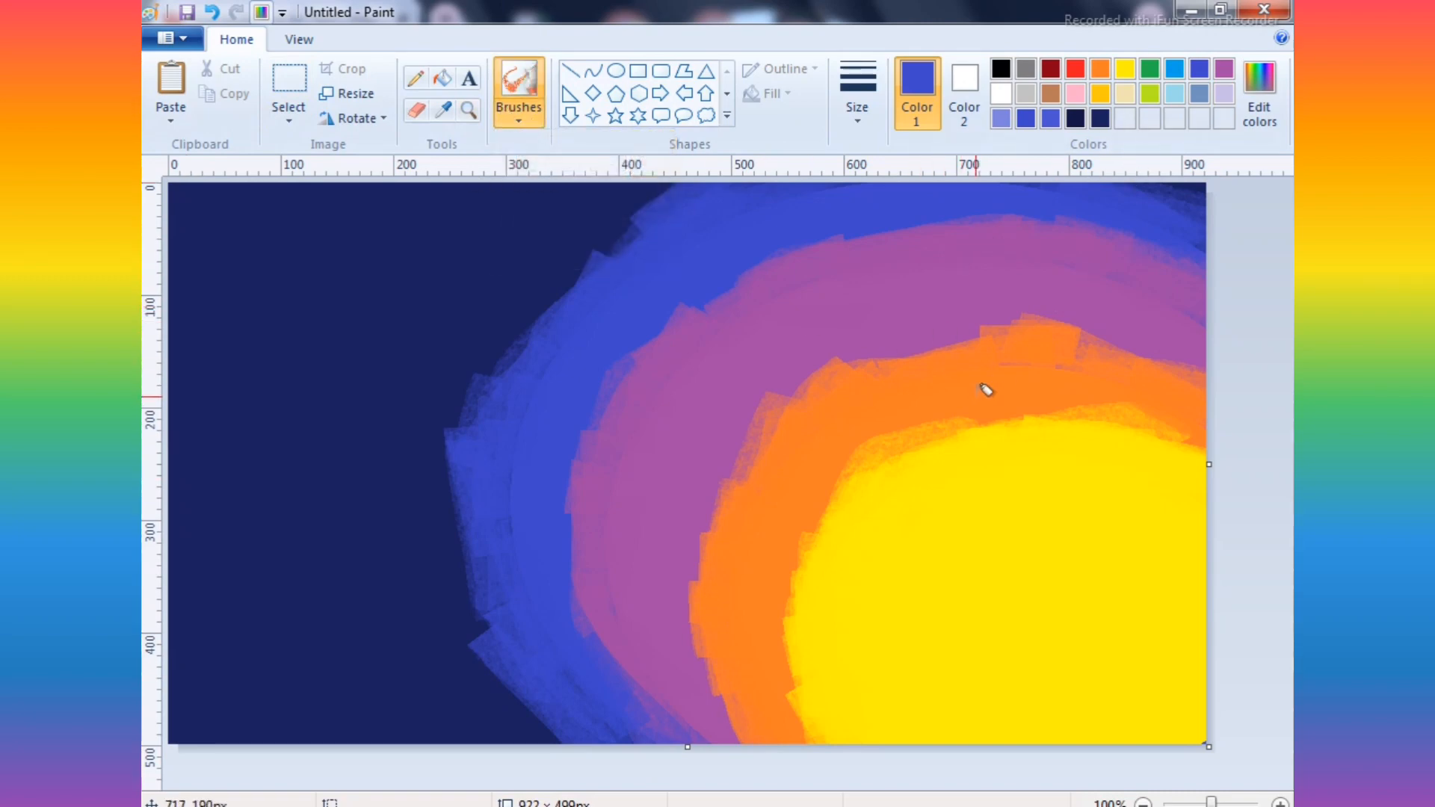
{"action": "left_click", "coordinate": [871, 98]}
{"action": "left_click", "coordinate": [1125, 69]}
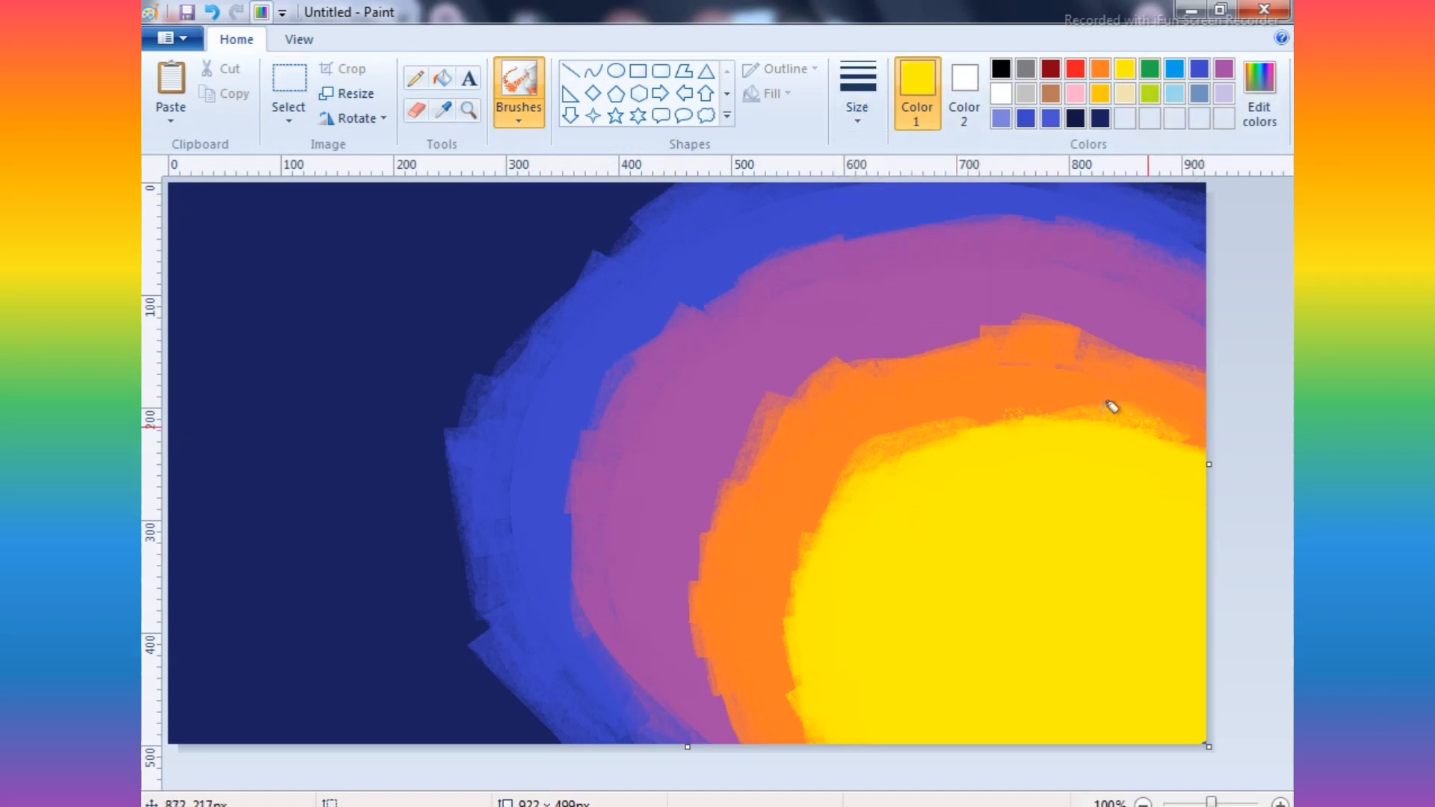
{"action": "mouse_move", "coordinate": [1112, 407]}
{"action": "left_mouse_down"}
{"action": "mouse_move", "coordinate": [1189, 417]}
{"action": "mouse_move", "coordinate": [1182, 432]}
{"action": "mouse_move", "coordinate": [1200, 422]}
{"action": "mouse_move", "coordinate": [1079, 415]}
{"action": "mouse_move", "coordinate": [1087, 405]}
{"action": "mouse_move", "coordinate": [985, 433]}
{"action": "mouse_move", "coordinate": [1027, 406]}
{"action": "mouse_move", "coordinate": [917, 428]}
{"action": "mouse_move", "coordinate": [972, 413]}
{"action": "mouse_move", "coordinate": [1130, 424]}
{"action": "mouse_move", "coordinate": [914, 481]}
{"action": "mouse_move", "coordinate": [921, 411]}
{"action": "mouse_move", "coordinate": [846, 487]}
{"action": "mouse_move", "coordinate": [900, 443]}
{"action": "mouse_move", "coordinate": [858, 458]}
{"action": "mouse_move", "coordinate": [808, 568]}
{"action": "mouse_move", "coordinate": [813, 491]}
{"action": "mouse_move", "coordinate": [797, 510]}
{"action": "mouse_move", "coordinate": [796, 667]}
{"action": "mouse_move", "coordinate": [789, 538]}
{"action": "mouse_move", "coordinate": [800, 686]}
{"action": "mouse_move", "coordinate": [777, 658]}
{"action": "mouse_move", "coordinate": [766, 544]}
{"action": "mouse_move", "coordinate": [778, 730]}
{"action": "mouse_move", "coordinate": [792, 601]}
{"action": "mouse_move", "coordinate": [809, 723]}
{"action": "mouse_move", "coordinate": [764, 514]}
{"action": "mouse_move", "coordinate": [768, 704]}
{"action": "mouse_move", "coordinate": [799, 723]}
{"action": "mouse_move", "coordinate": [795, 669]}
{"action": "mouse_move", "coordinate": [813, 756]}
{"action": "mouse_move", "coordinate": [774, 612]}
{"action": "mouse_move", "coordinate": [778, 689]}
{"action": "mouse_move", "coordinate": [847, 502]}
{"action": "mouse_move", "coordinate": [839, 438]}
{"action": "mouse_move", "coordinate": [800, 539]}
{"action": "mouse_move", "coordinate": [881, 432]}
{"action": "mouse_move", "coordinate": [946, 394]}
{"action": "mouse_move", "coordinate": [1035, 412]}
{"action": "mouse_move", "coordinate": [1064, 384]}
{"action": "mouse_move", "coordinate": [1003, 393]}
{"action": "mouse_move", "coordinate": [1215, 454]}
{"action": "mouse_move", "coordinate": [1167, 438]}
{"action": "mouse_move", "coordinate": [1160, 388]}
{"action": "left_mouse_up"}
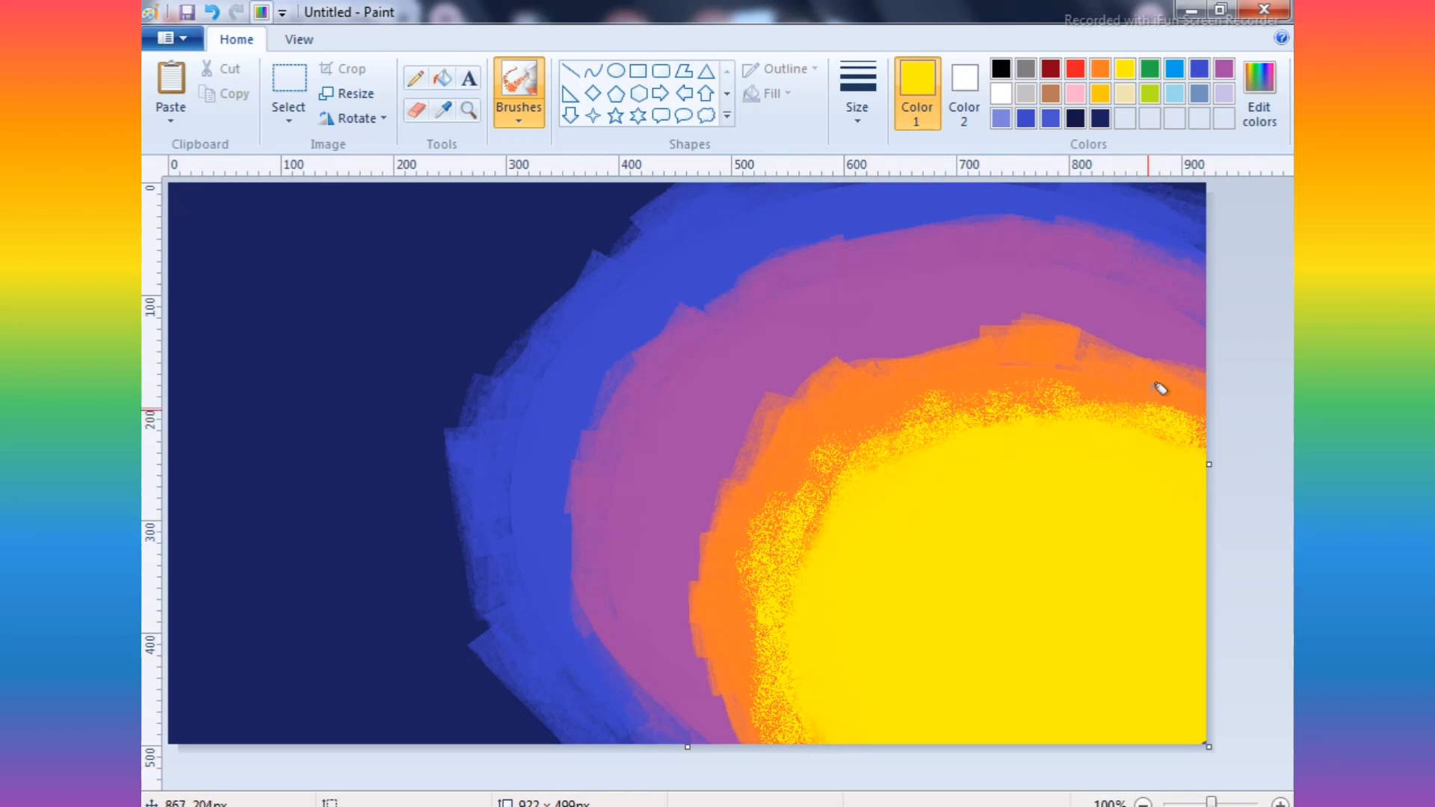
- Spray orange Airbrush speckles along the orange band's outer edge to scatter it into the purple band
{"action": "left_click", "coordinate": [1099, 68]}
{"action": "mouse_move", "coordinate": [1047, 311]}
{"action": "left_mouse_down"}
{"action": "mouse_move", "coordinate": [1168, 376]}
{"action": "mouse_move", "coordinate": [1210, 370]}
{"action": "mouse_move", "coordinate": [1105, 319]}
{"action": "mouse_move", "coordinate": [1248, 363]}
{"action": "mouse_move", "coordinate": [1061, 306]}
{"action": "mouse_move", "coordinate": [824, 370]}
{"action": "mouse_move", "coordinate": [1024, 313]}
{"action": "mouse_move", "coordinate": [1008, 338]}
{"action": "left_mouse_up"}
{"action": "mouse_move", "coordinate": [1132, 299]}
{"action": "left_mouse_down"}
{"action": "mouse_move", "coordinate": [1072, 306]}
{"action": "mouse_move", "coordinate": [1190, 353]}
{"action": "mouse_move", "coordinate": [1061, 303]}
{"action": "mouse_move", "coordinate": [1157, 356]}
{"action": "mouse_move", "coordinate": [1128, 333]}
{"action": "mouse_move", "coordinate": [944, 309]}
{"action": "mouse_move", "coordinate": [878, 326]}
{"action": "mouse_move", "coordinate": [840, 357]}
{"action": "mouse_move", "coordinate": [963, 310]}
{"action": "mouse_move", "coordinate": [803, 405]}
{"action": "mouse_move", "coordinate": [819, 365]}
{"action": "mouse_move", "coordinate": [781, 365]}
{"action": "mouse_move", "coordinate": [717, 501]}
{"action": "mouse_move", "coordinate": [797, 348]}
{"action": "mouse_move", "coordinate": [706, 462]}
{"action": "mouse_move", "coordinate": [708, 376]}
{"action": "mouse_move", "coordinate": [722, 489]}
{"action": "mouse_move", "coordinate": [766, 412]}
{"action": "mouse_move", "coordinate": [737, 419]}
{"action": "mouse_move", "coordinate": [723, 476]}
{"action": "mouse_move", "coordinate": [732, 422]}
{"action": "mouse_move", "coordinate": [729, 468]}
{"action": "mouse_move", "coordinate": [776, 394]}
{"action": "mouse_move", "coordinate": [717, 515]}
{"action": "mouse_move", "coordinate": [712, 444]}
{"action": "mouse_move", "coordinate": [669, 622]}
{"action": "mouse_move", "coordinate": [666, 479]}
{"action": "mouse_move", "coordinate": [701, 567]}
{"action": "mouse_move", "coordinate": [683, 495]}
{"action": "mouse_move", "coordinate": [673, 649]}
{"action": "mouse_move", "coordinate": [672, 576]}
{"action": "mouse_move", "coordinate": [717, 747]}
{"action": "mouse_move", "coordinate": [655, 631]}
{"action": "mouse_move", "coordinate": [670, 554]}
{"action": "mouse_move", "coordinate": [759, 779]}
{"action": "left_mouse_up"}
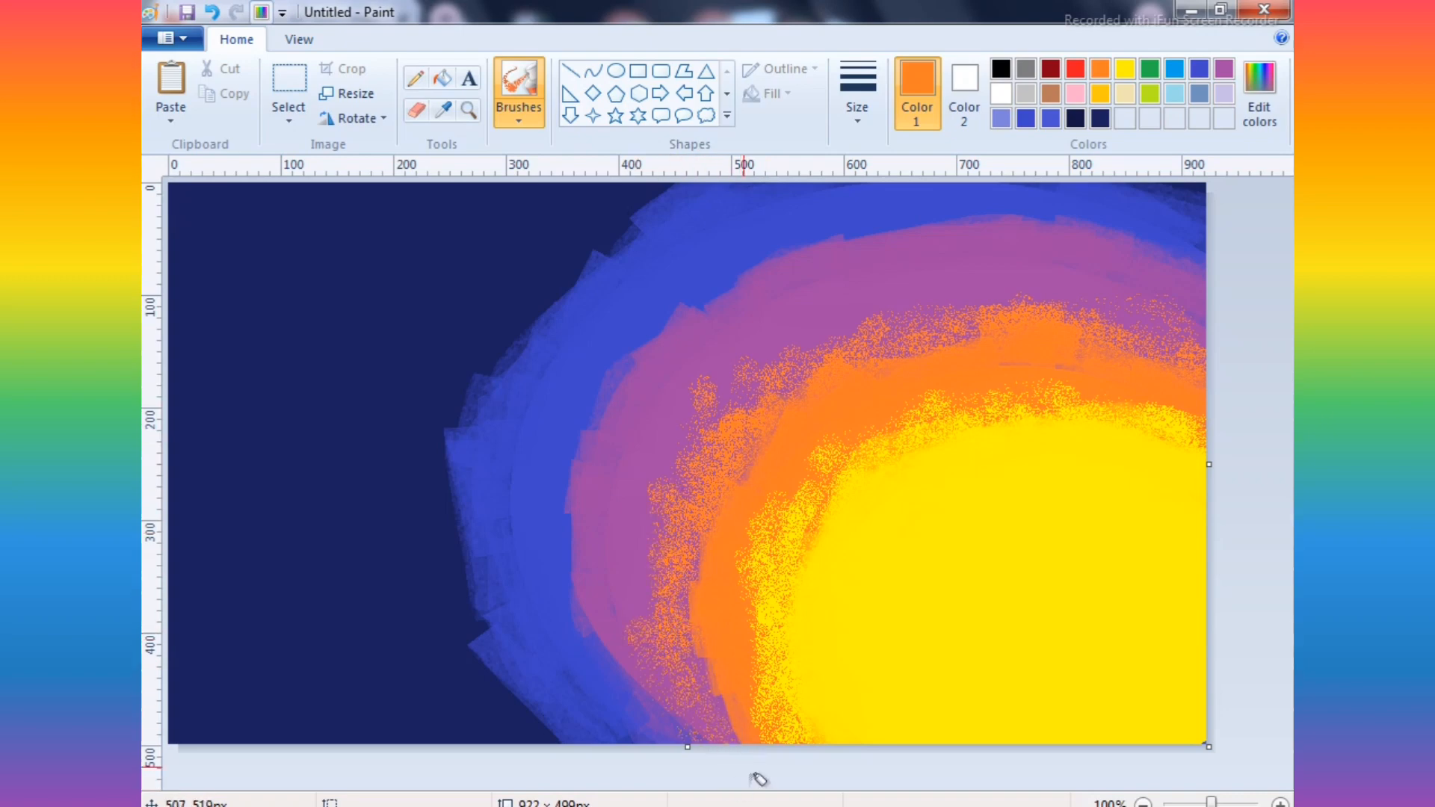
{"action": "left_click_drag", "start_coordinate": [712, 689], "coordinate": [701, 652]}
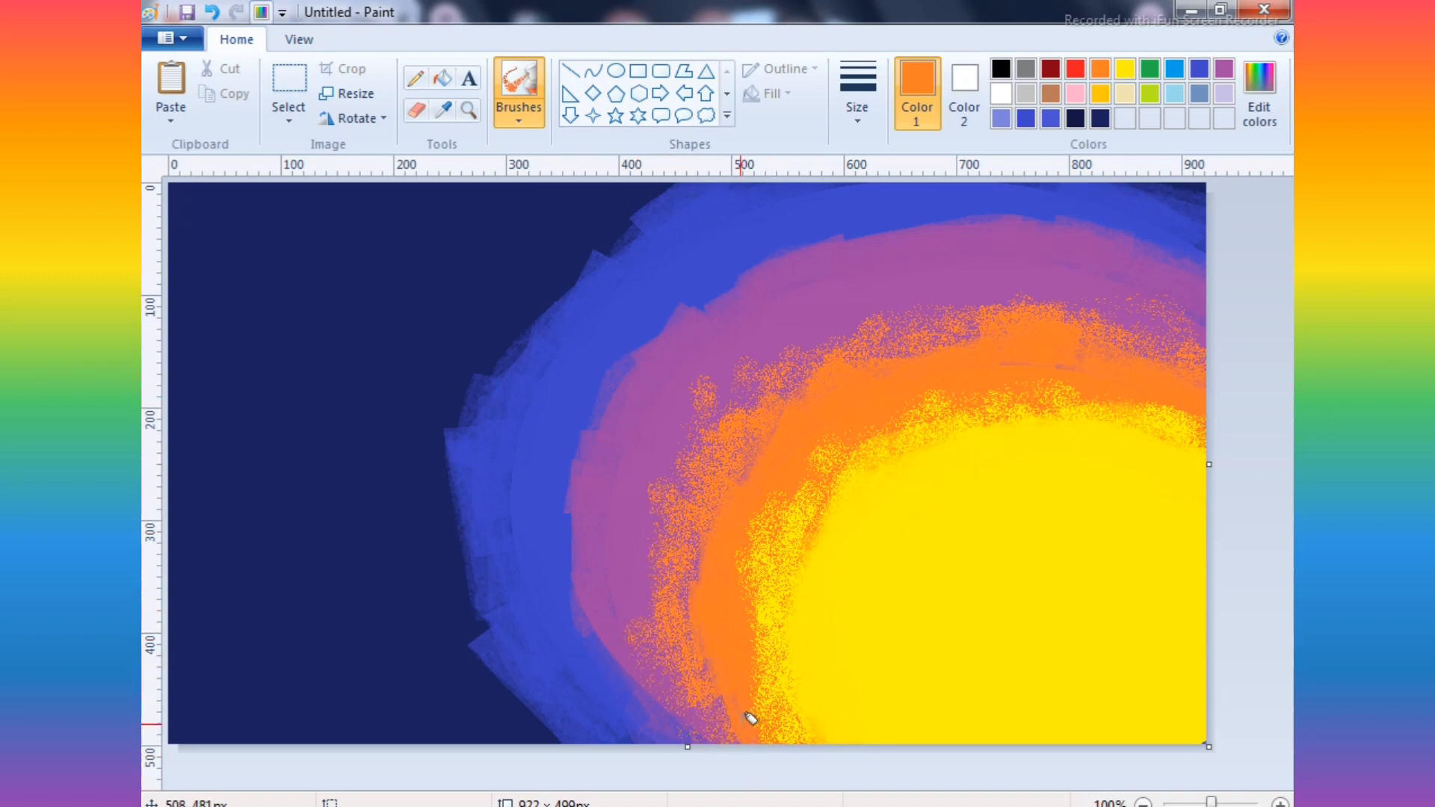
{"action": "mouse_move", "coordinate": [750, 717]}
{"action": "left_mouse_down"}
{"action": "mouse_move", "coordinate": [716, 671]}
{"action": "mouse_move", "coordinate": [709, 710]}
{"action": "mouse_move", "coordinate": [701, 698]}
{"action": "mouse_move", "coordinate": [712, 662]}
{"action": "mouse_move", "coordinate": [716, 725]}
{"action": "mouse_move", "coordinate": [692, 613]}
{"action": "mouse_move", "coordinate": [704, 697]}
{"action": "mouse_move", "coordinate": [632, 581]}
{"action": "mouse_move", "coordinate": [663, 644]}
{"action": "mouse_move", "coordinate": [671, 559]}
{"action": "left_mouse_up"}
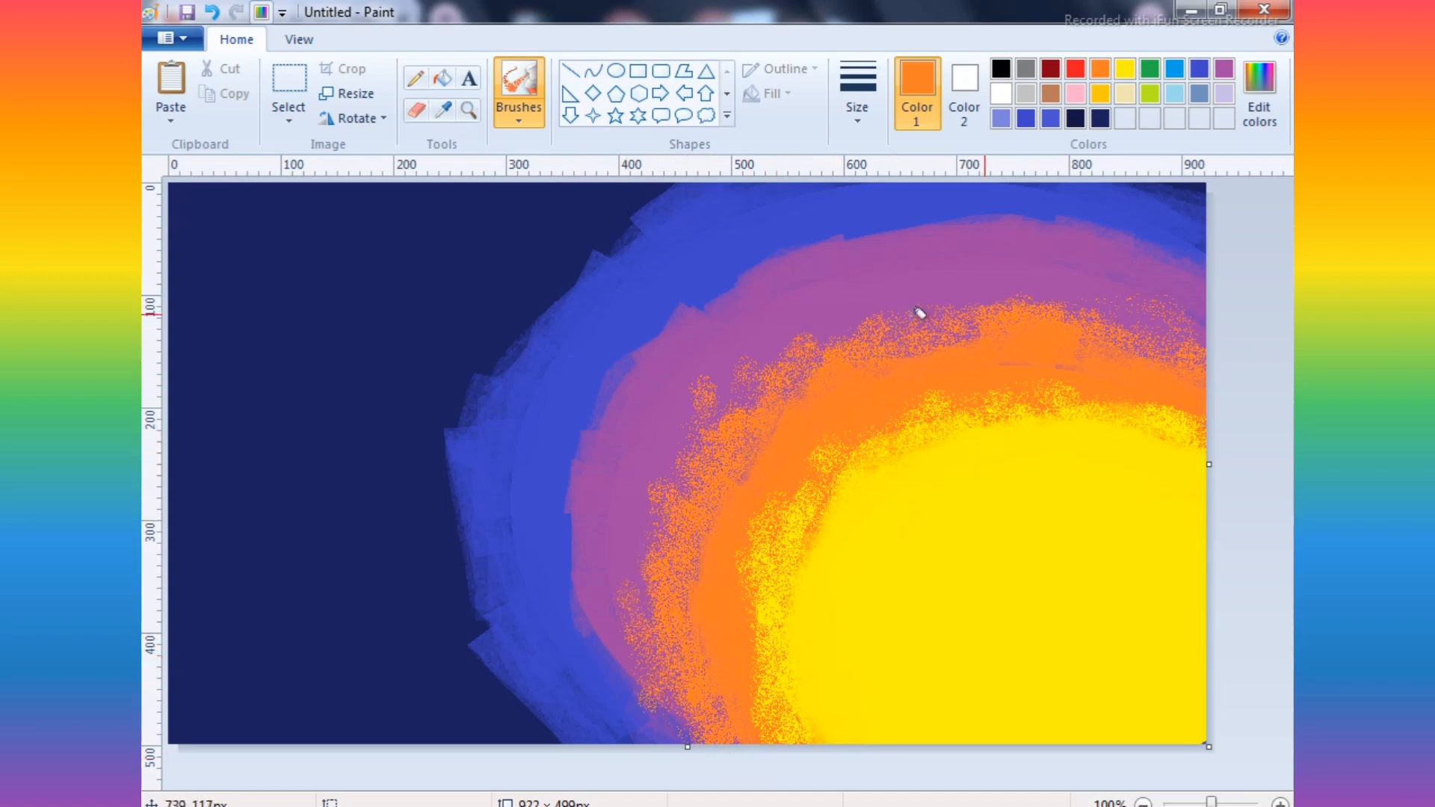
{"action": "mouse_move", "coordinate": [918, 313]}
{"action": "left_mouse_down"}
{"action": "mouse_move", "coordinate": [1080, 316]}
{"action": "mouse_move", "coordinate": [1100, 299]}
{"action": "mouse_move", "coordinate": [1059, 308]}
{"action": "mouse_move", "coordinate": [1194, 331]}
{"action": "mouse_move", "coordinate": [1088, 310]}
{"action": "mouse_move", "coordinate": [930, 310]}
{"action": "mouse_move", "coordinate": [1002, 312]}
{"action": "mouse_move", "coordinate": [909, 329]}
{"action": "mouse_move", "coordinate": [1017, 335]}
{"action": "left_mouse_up"}
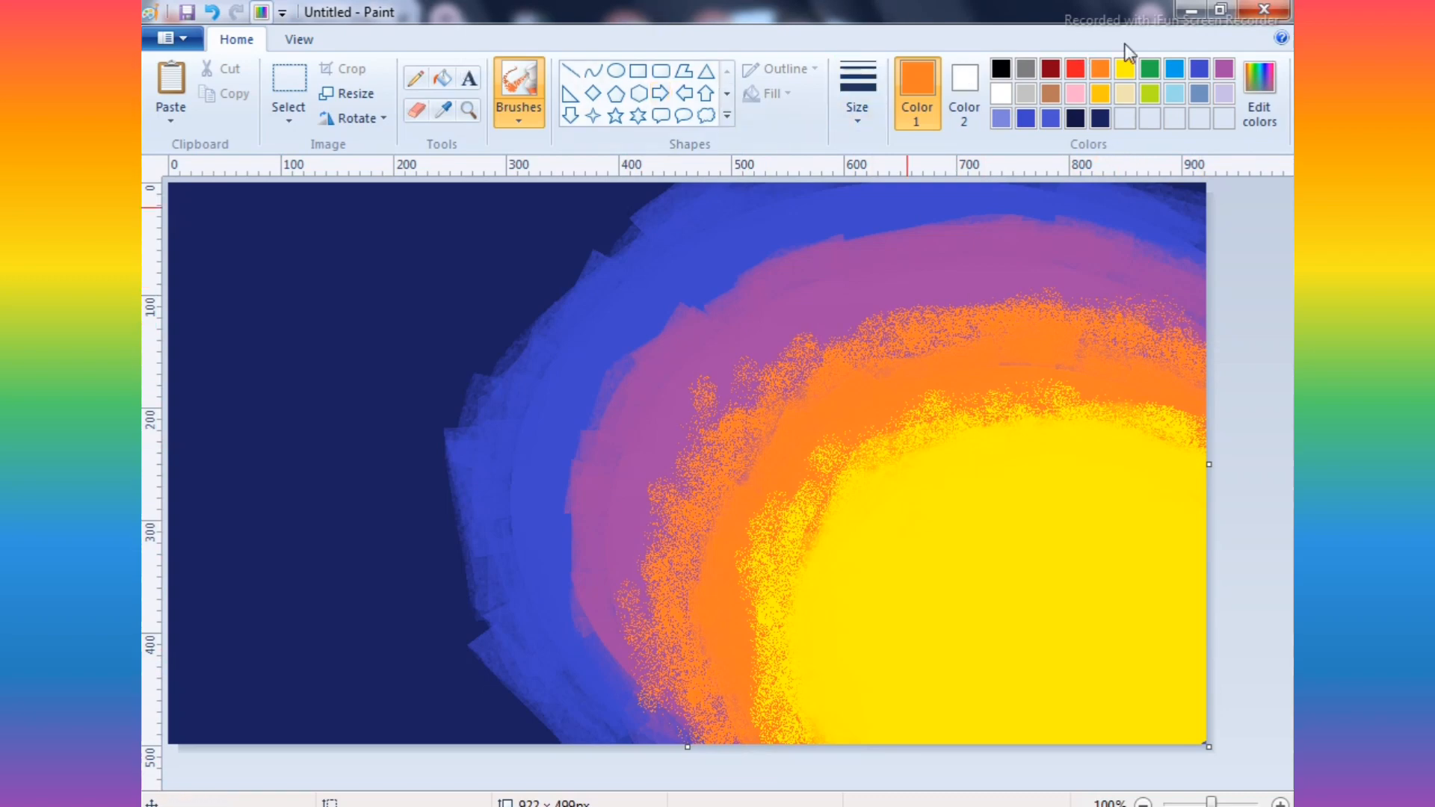
- Spray purple Airbrush speckles along the whole boundary between the purple and indigo bands, adjusting the brush size for the spraying
{"action": "left_click", "coordinate": [1223, 69]}
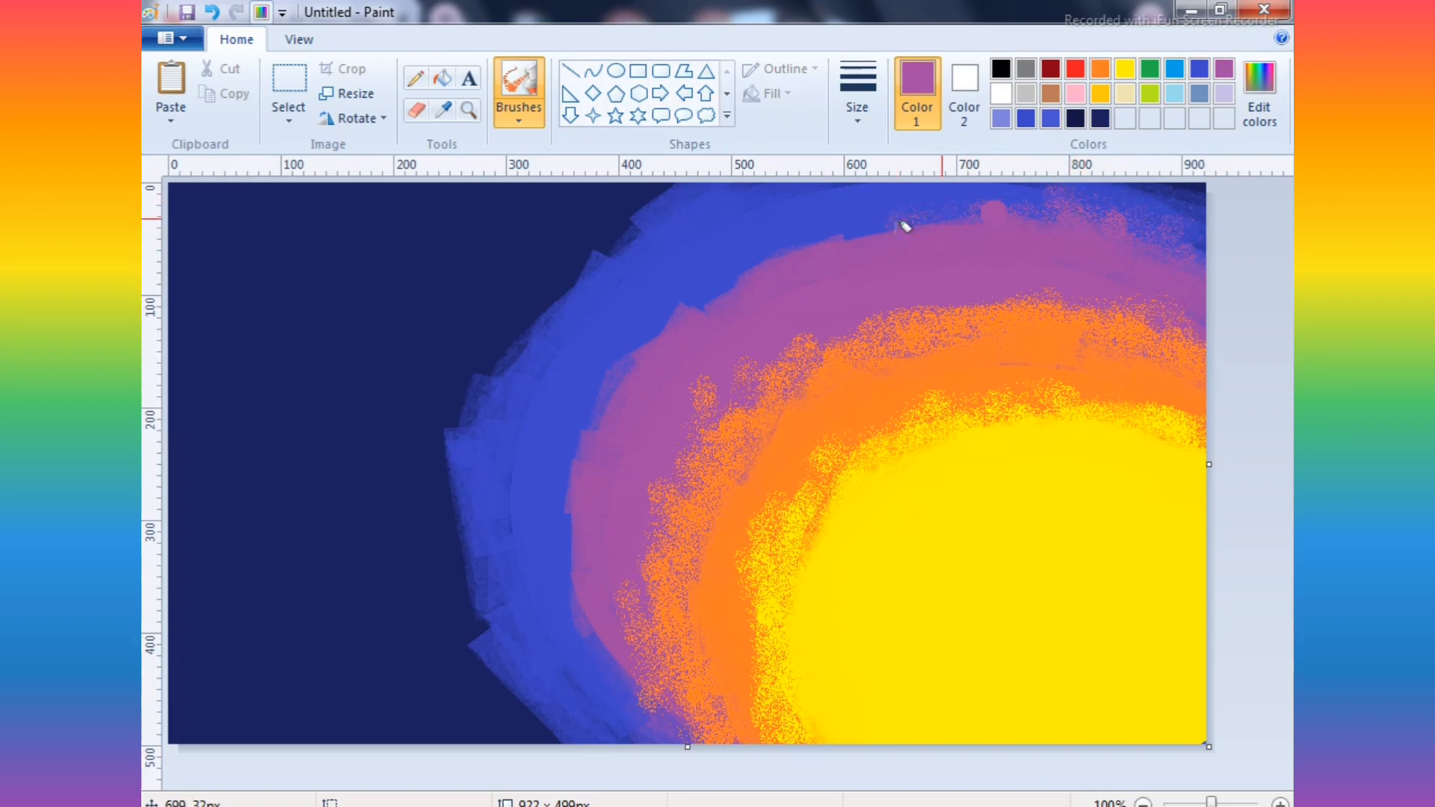
{"action": "mouse_move", "coordinate": [904, 210]}
{"action": "left_mouse_down"}
{"action": "mouse_move", "coordinate": [832, 252]}
{"action": "mouse_move", "coordinate": [871, 217]}
{"action": "mouse_move", "coordinate": [841, 200]}
{"action": "left_mouse_up"}
{"action": "left_click", "coordinate": [857, 122]}
{"action": "left_click", "coordinate": [863, 281]}
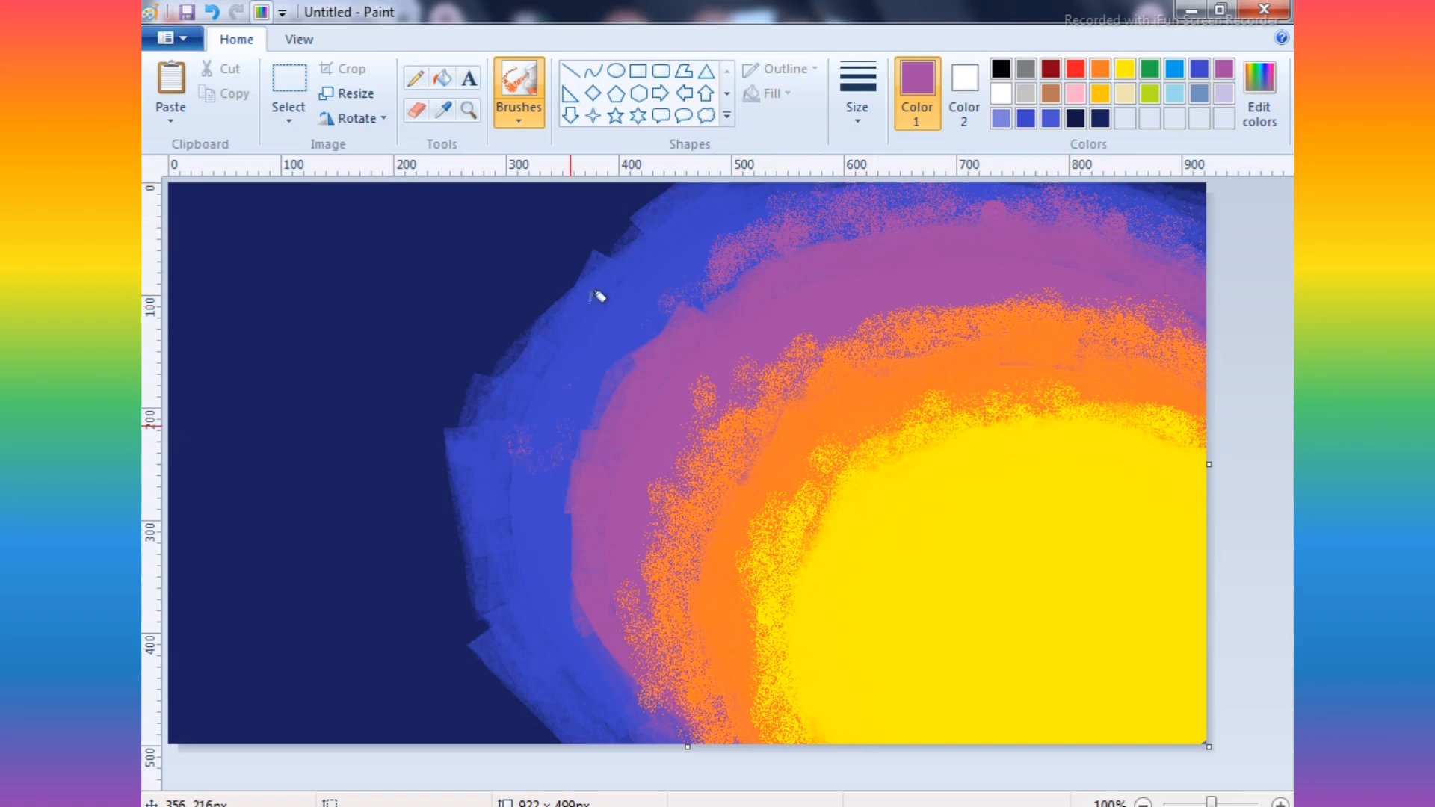
{"action": "mouse_move", "coordinate": [597, 297]}
{"action": "left_mouse_down"}
{"action": "mouse_move", "coordinate": [615, 366]}
{"action": "mouse_move", "coordinate": [688, 312]}
{"action": "mouse_move", "coordinate": [662, 299]}
{"action": "left_mouse_up"}
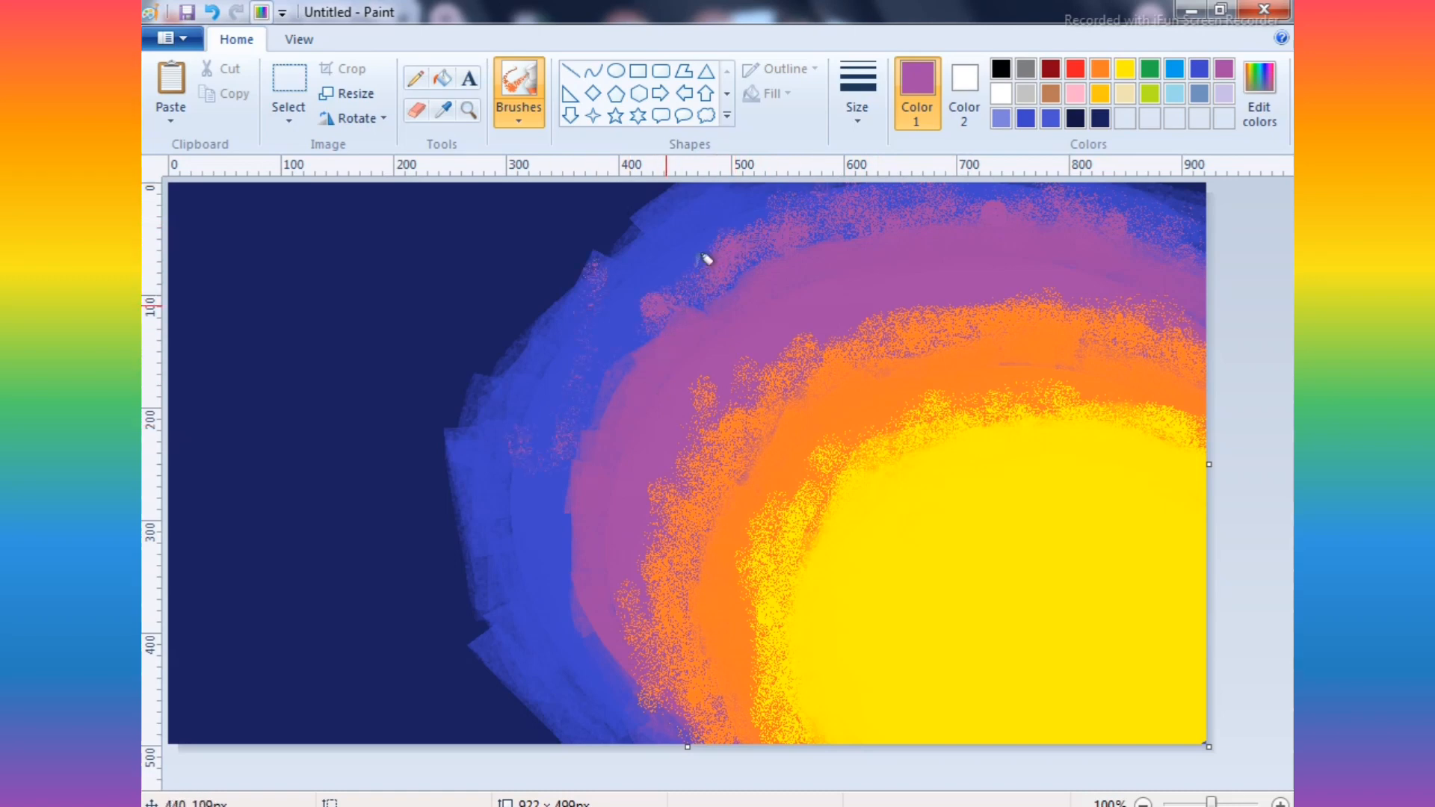
{"action": "mouse_move", "coordinate": [553, 413]}
{"action": "left_mouse_down"}
{"action": "mouse_move", "coordinate": [539, 463]}
{"action": "mouse_move", "coordinate": [568, 501]}
{"action": "left_mouse_up"}
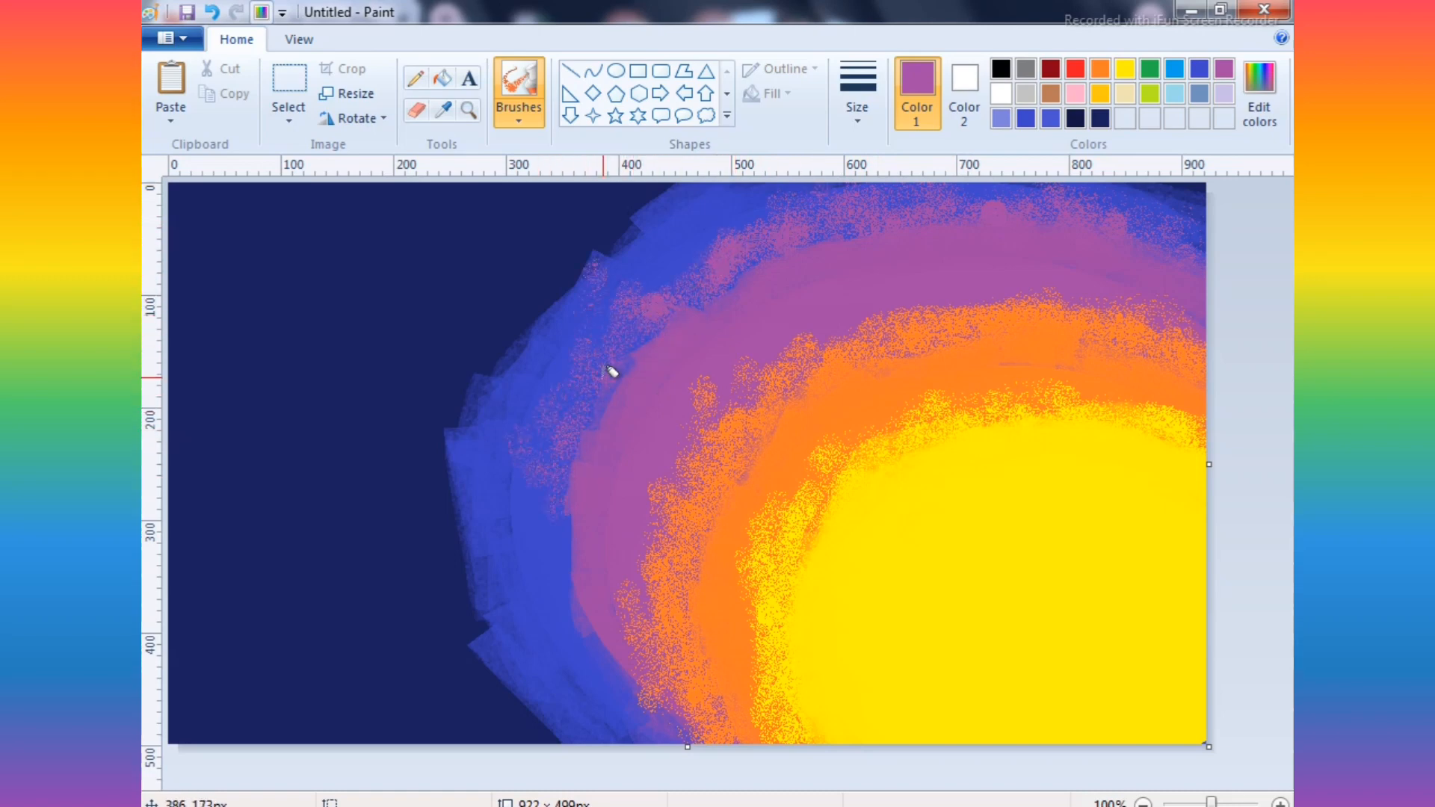
{"action": "mouse_move", "coordinate": [617, 369]}
{"action": "left_mouse_down"}
{"action": "mouse_move", "coordinate": [553, 454]}
{"action": "mouse_move", "coordinate": [562, 506]}
{"action": "mouse_move", "coordinate": [543, 466]}
{"action": "mouse_move", "coordinate": [579, 581]}
{"action": "left_mouse_up"}
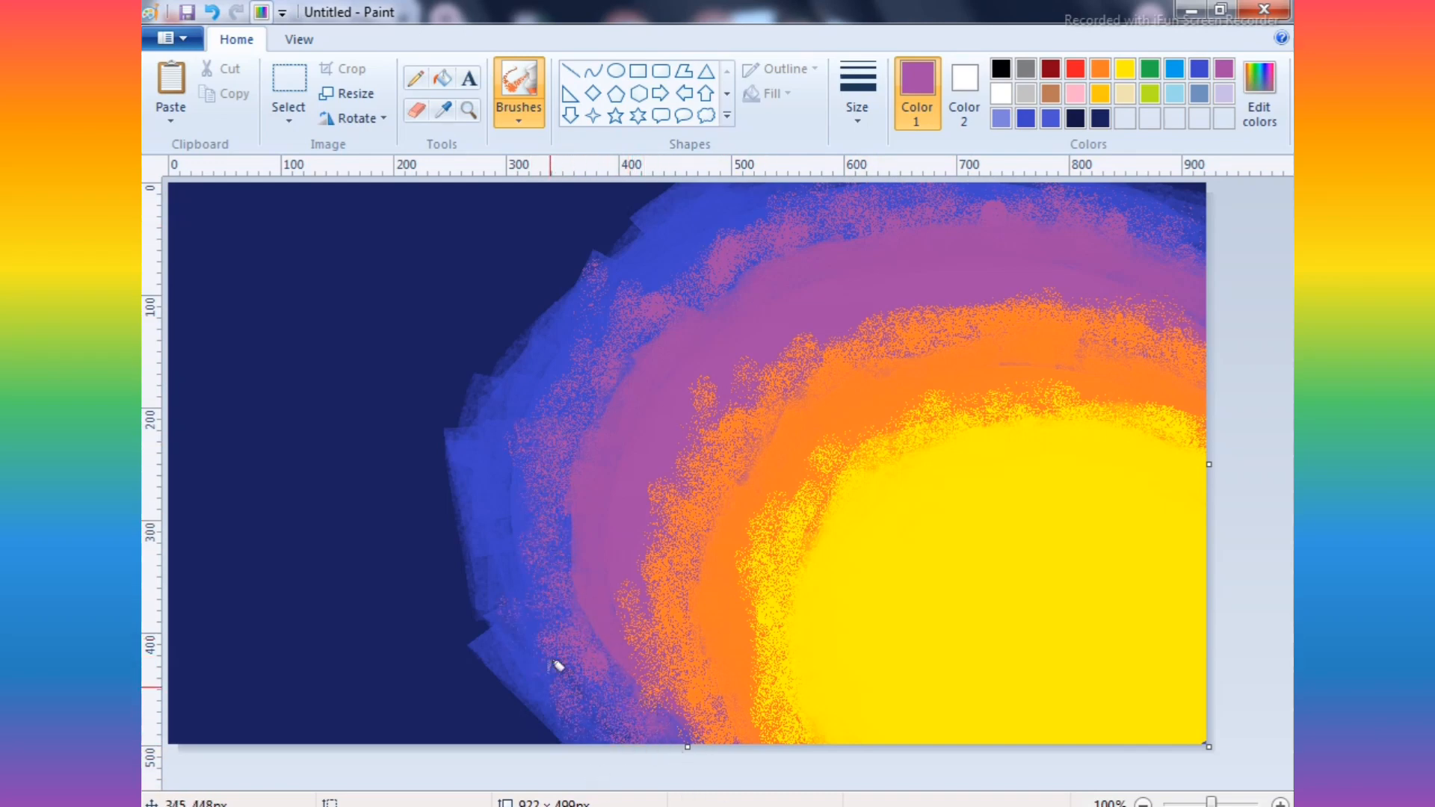
{"action": "mouse_move", "coordinate": [557, 664]}
{"action": "left_mouse_down"}
{"action": "mouse_move", "coordinate": [586, 710]}
{"action": "mouse_move", "coordinate": [619, 726]}
{"action": "left_mouse_up"}
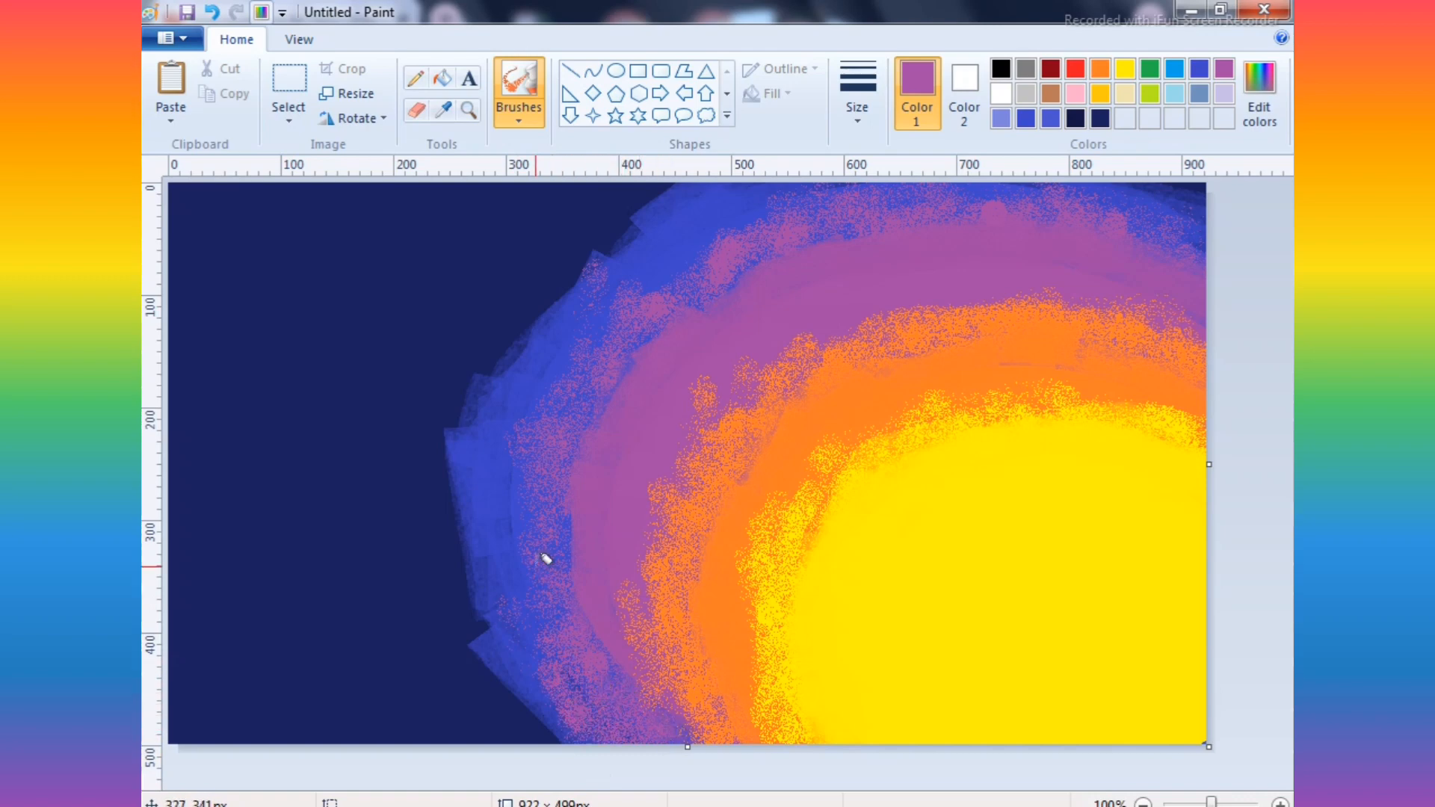
{"action": "left_click_drag", "start_coordinate": [546, 558], "coordinate": [547, 589]}
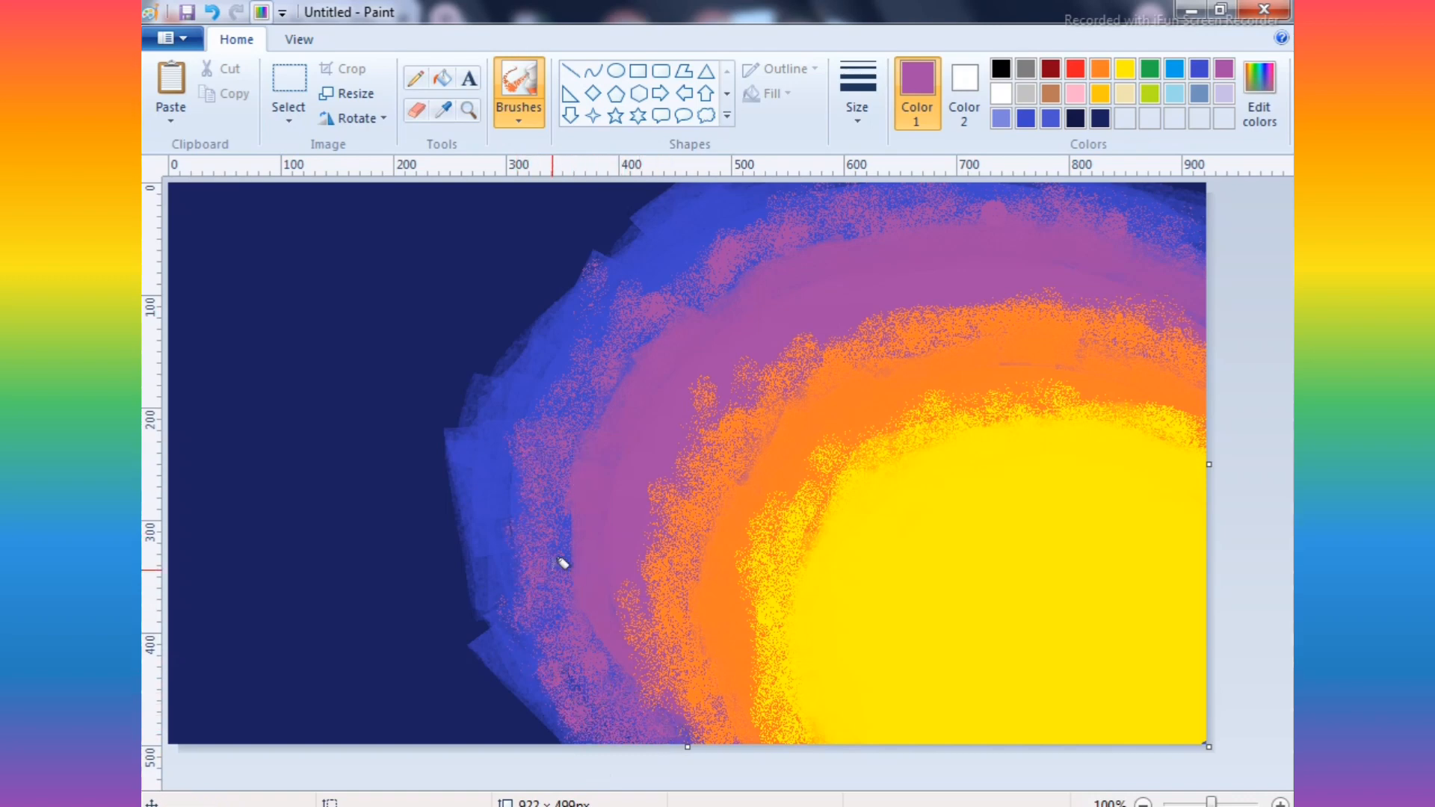
{"action": "left_click_drag", "start_coordinate": [643, 271], "coordinate": [627, 319]}
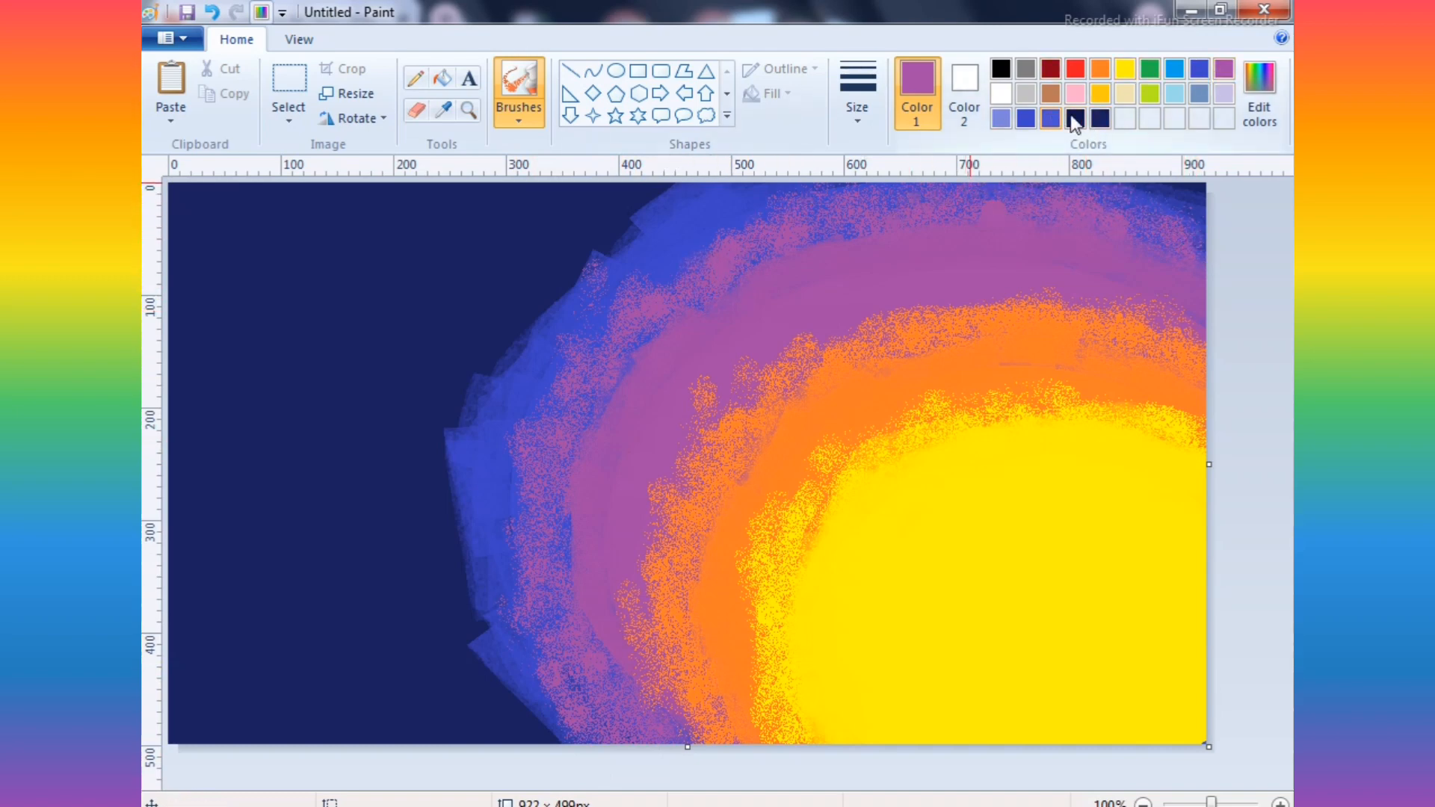
- Spray indigo Airbrush speckles over the navy area just outside the indigo band
{"action": "left_click", "coordinate": [1100, 120]}
{"action": "left_click", "coordinate": [1050, 120]}
{"action": "left_click", "coordinate": [1197, 70]}
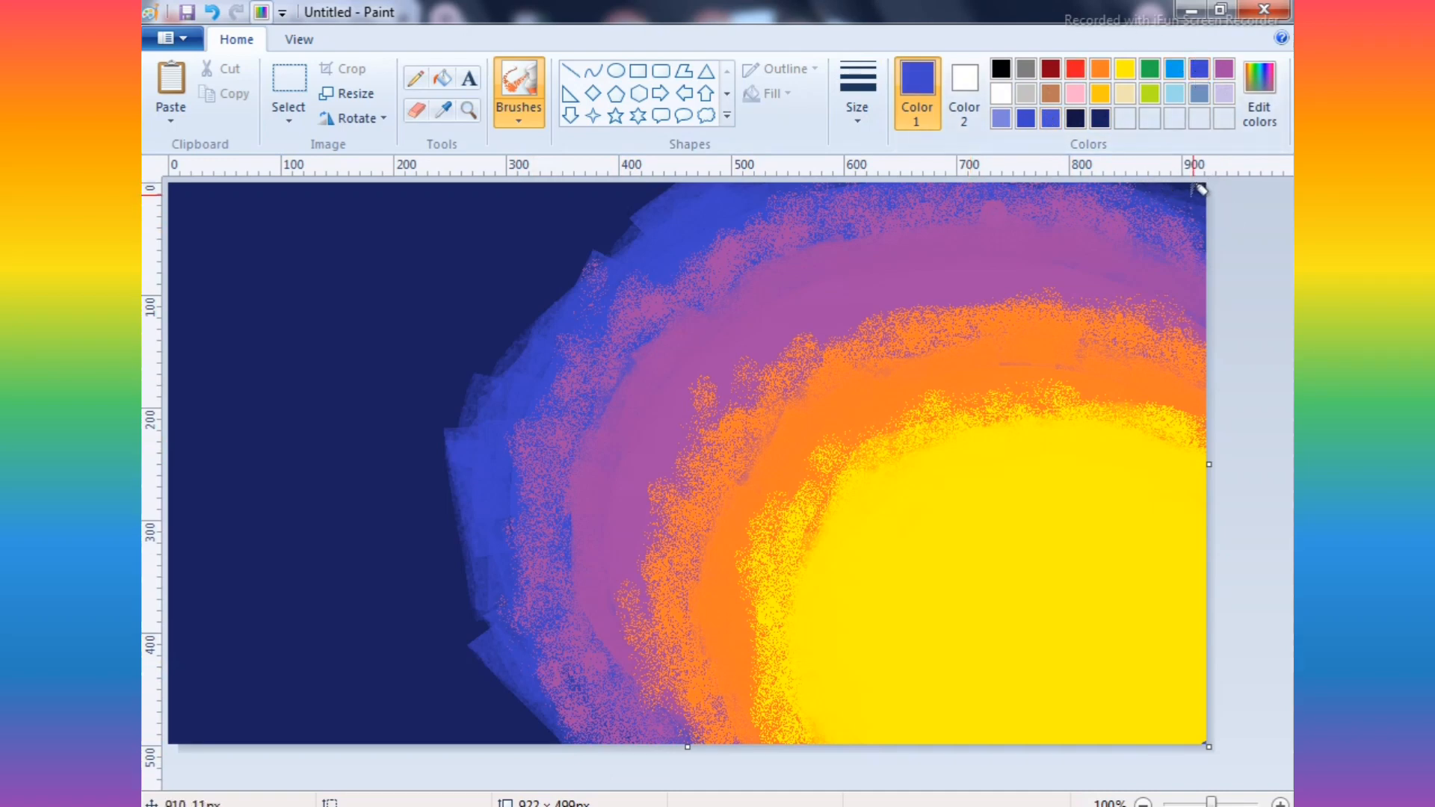
{"action": "mouse_move", "coordinate": [560, 188]}
{"action": "left_mouse_down"}
{"action": "mouse_move", "coordinate": [608, 231]}
{"action": "mouse_move", "coordinate": [480, 346]}
{"action": "mouse_move", "coordinate": [474, 388]}
{"action": "mouse_move", "coordinate": [415, 441]}
{"action": "mouse_move", "coordinate": [467, 551]}
{"action": "mouse_move", "coordinate": [407, 416]}
{"action": "mouse_move", "coordinate": [521, 718]}
{"action": "mouse_move", "coordinate": [467, 730]}
{"action": "mouse_move", "coordinate": [436, 598]}
{"action": "mouse_move", "coordinate": [445, 408]}
{"action": "left_mouse_up"}
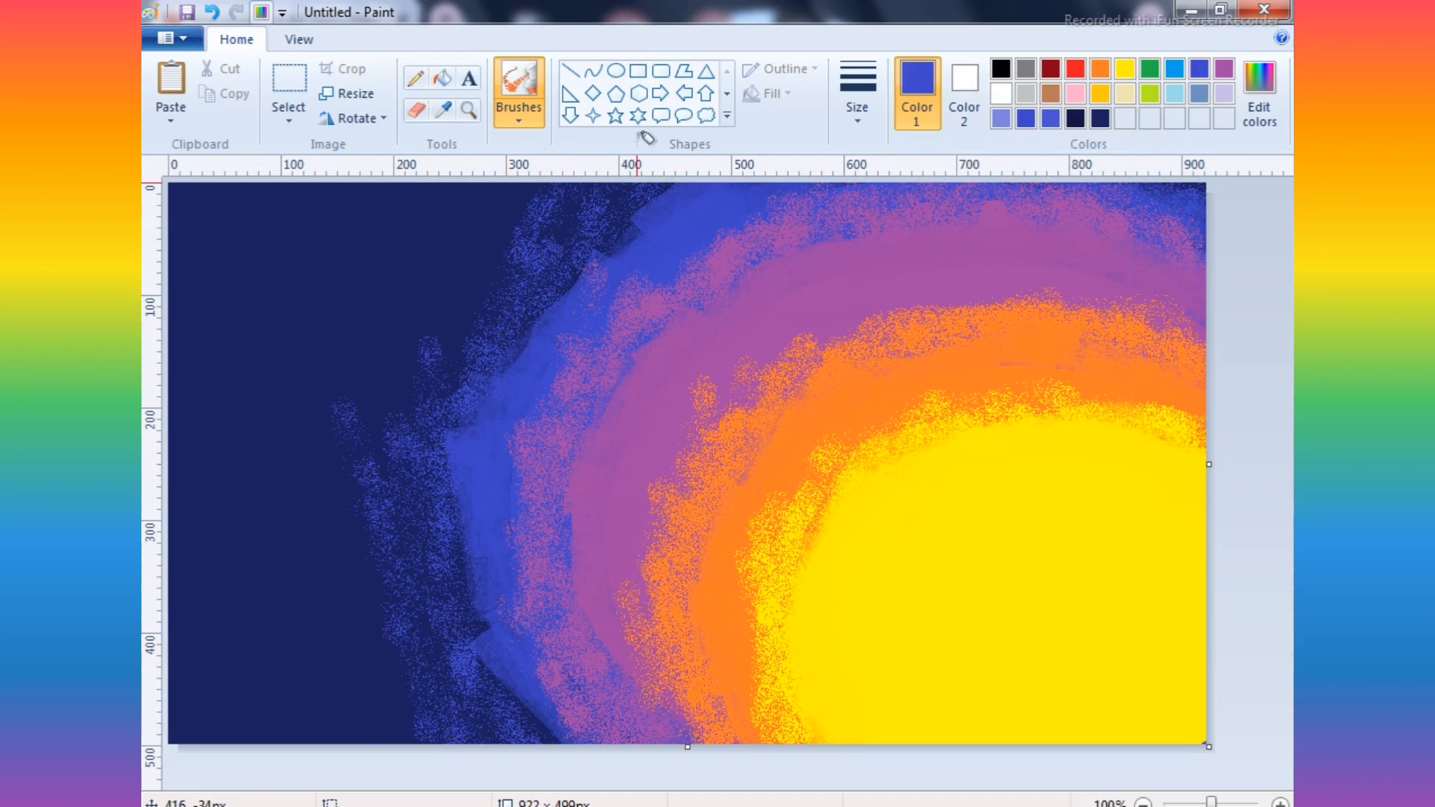
- Resize the picture by pixels to a height of 6 px at its full 922 px width, without maintaining the aspect ratio
{"action": "left_click", "coordinate": [362, 95]}
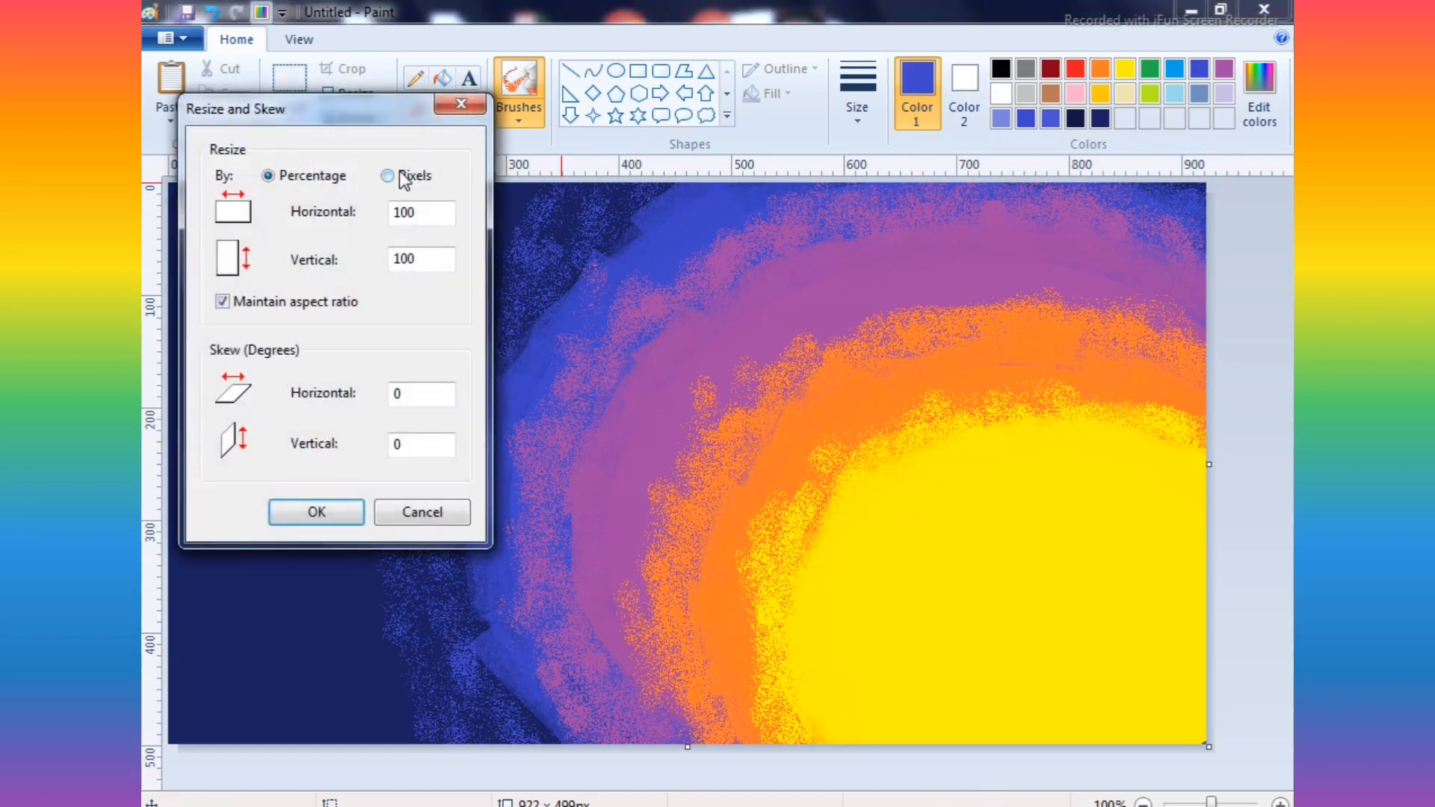
{"action": "left_click", "coordinate": [396, 173]}
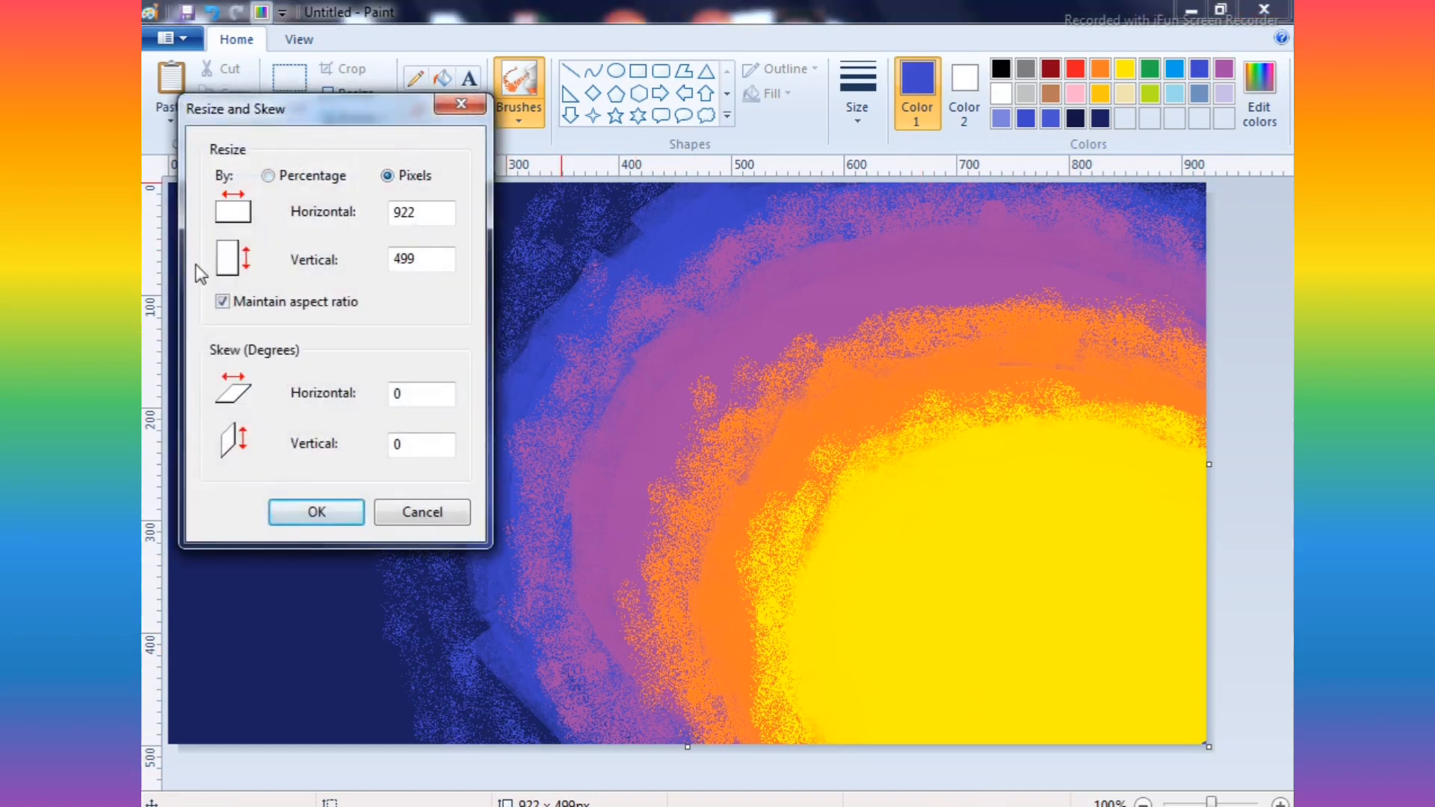
{"action": "right_click", "coordinate": [423, 258]}
{"action": "left_click", "coordinate": [448, 323]}
{"action": "type", "text": "6"}
{"action": "left_click", "coordinate": [328, 511]}
- Resize the squashed picture by pixels to a height of 499 px at 922 px width, without maintaining the aspect ratio
{"action": "left_click", "coordinate": [366, 94]}
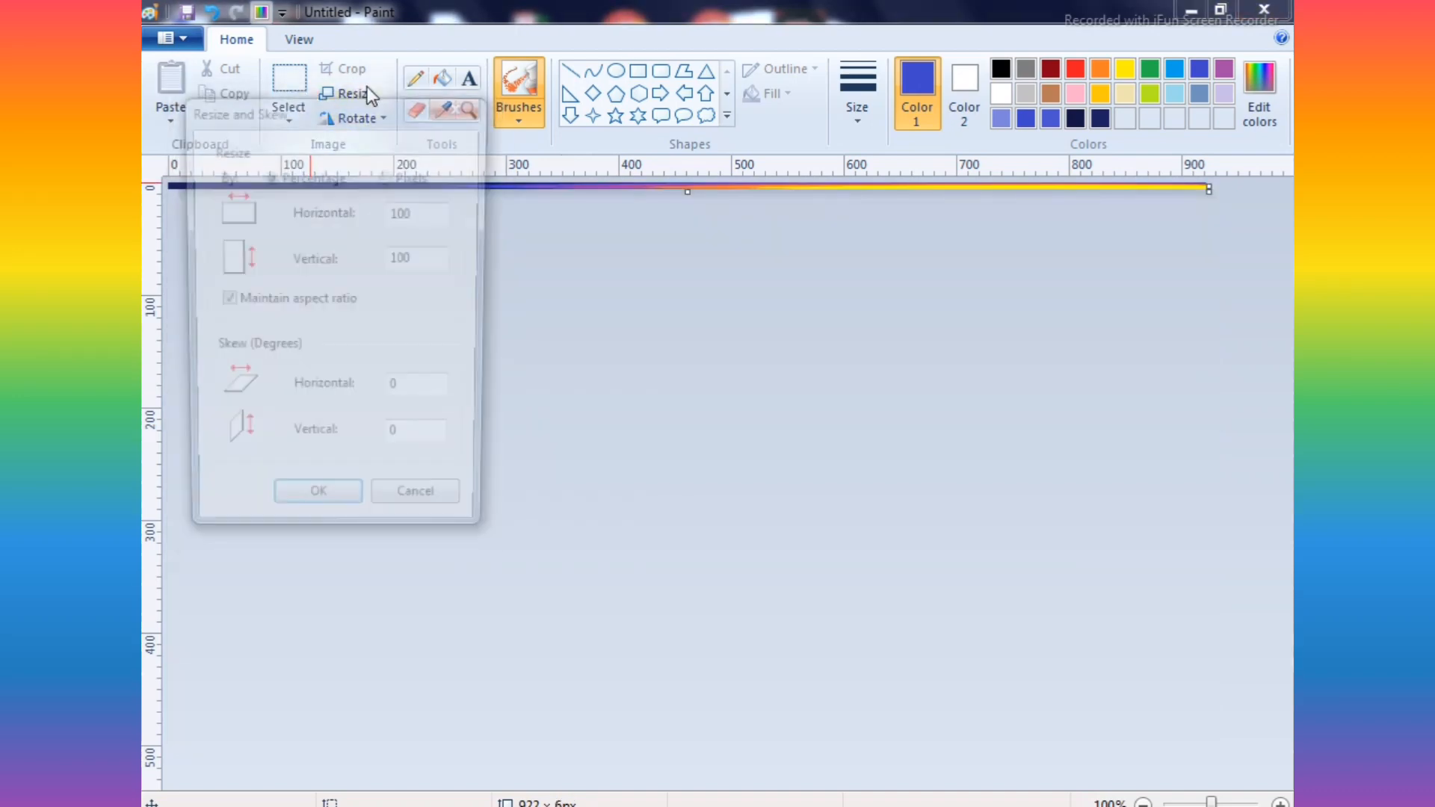
{"action": "left_click", "coordinate": [396, 172]}
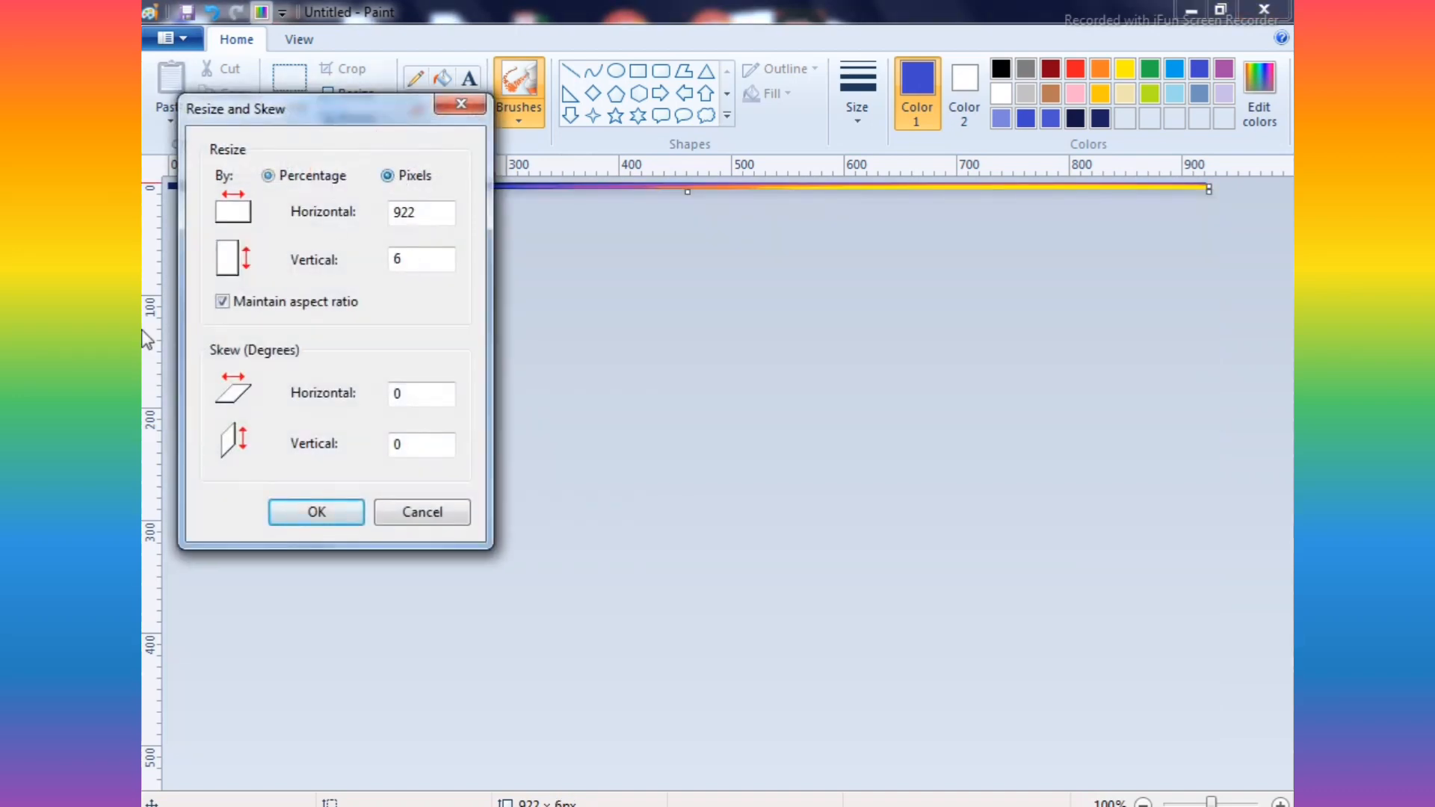
{"action": "right_click", "coordinate": [410, 261]}
{"action": "left_click", "coordinate": [452, 362]}
{"action": "left_click", "coordinate": [303, 514]}
- Resize the picture by pixels to a width of 35 px at 499 px height, without maintaining the aspect ratio
{"action": "left_click", "coordinate": [350, 93]}
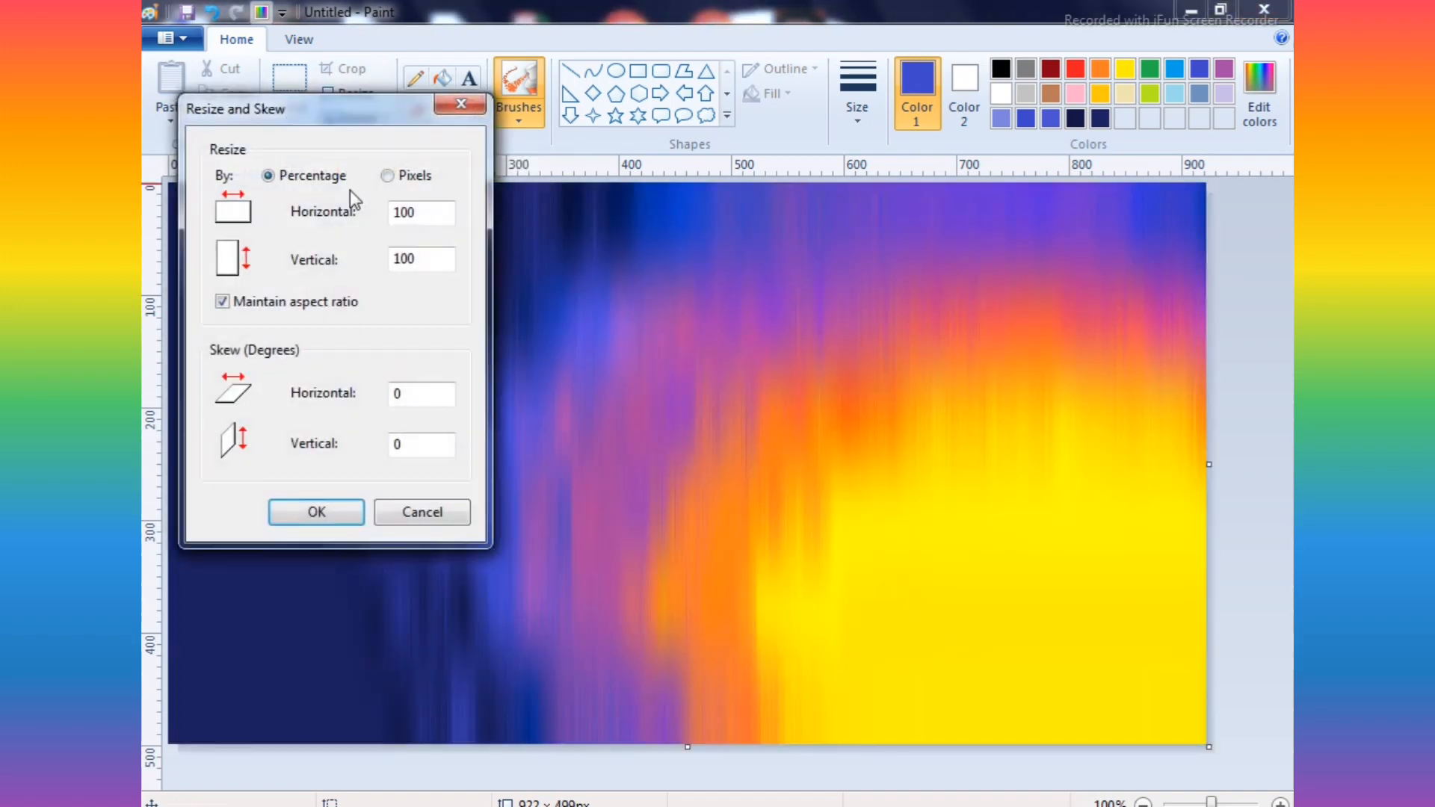
{"action": "left_click", "coordinate": [387, 175]}
{"action": "double_click", "coordinate": [407, 212]}
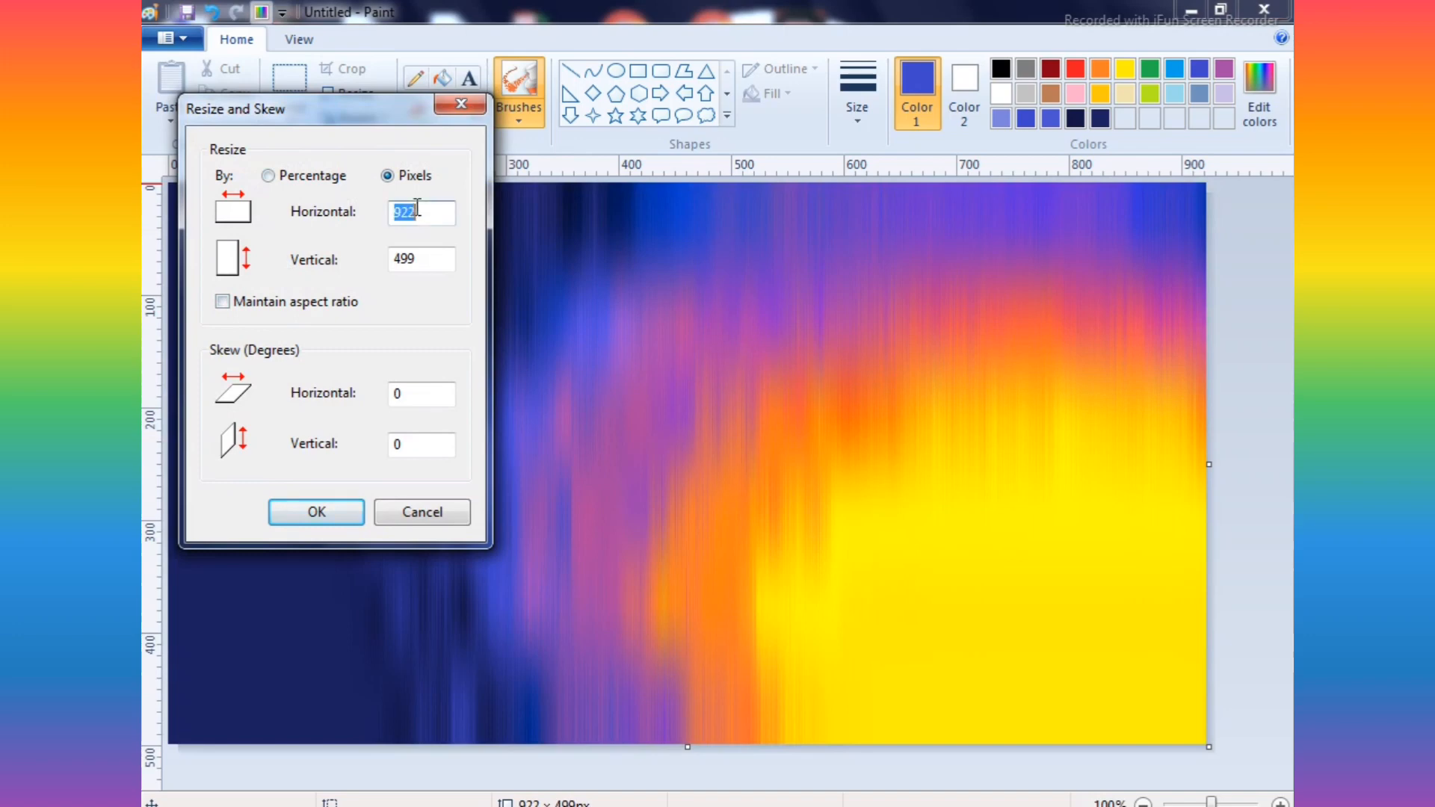
{"action": "right_click", "coordinate": [413, 207]}
{"action": "left_click", "coordinate": [446, 307]}
{"action": "type", "text": "35"}
{"action": "key", "text": "BackSpace"}
{"action": "key", "text": "BackSpace"}
{"action": "key", "text": "BackSpace"}
{"action": "key", "text": "BackSpace"}
{"action": "key", "text": "BackSpace"}
{"action": "type", "text": "3"}
{"action": "left_click", "coordinate": [316, 512]}
{"action": "left_click", "coordinate": [355, 93]}
{"action": "left_click", "coordinate": [387, 176]}
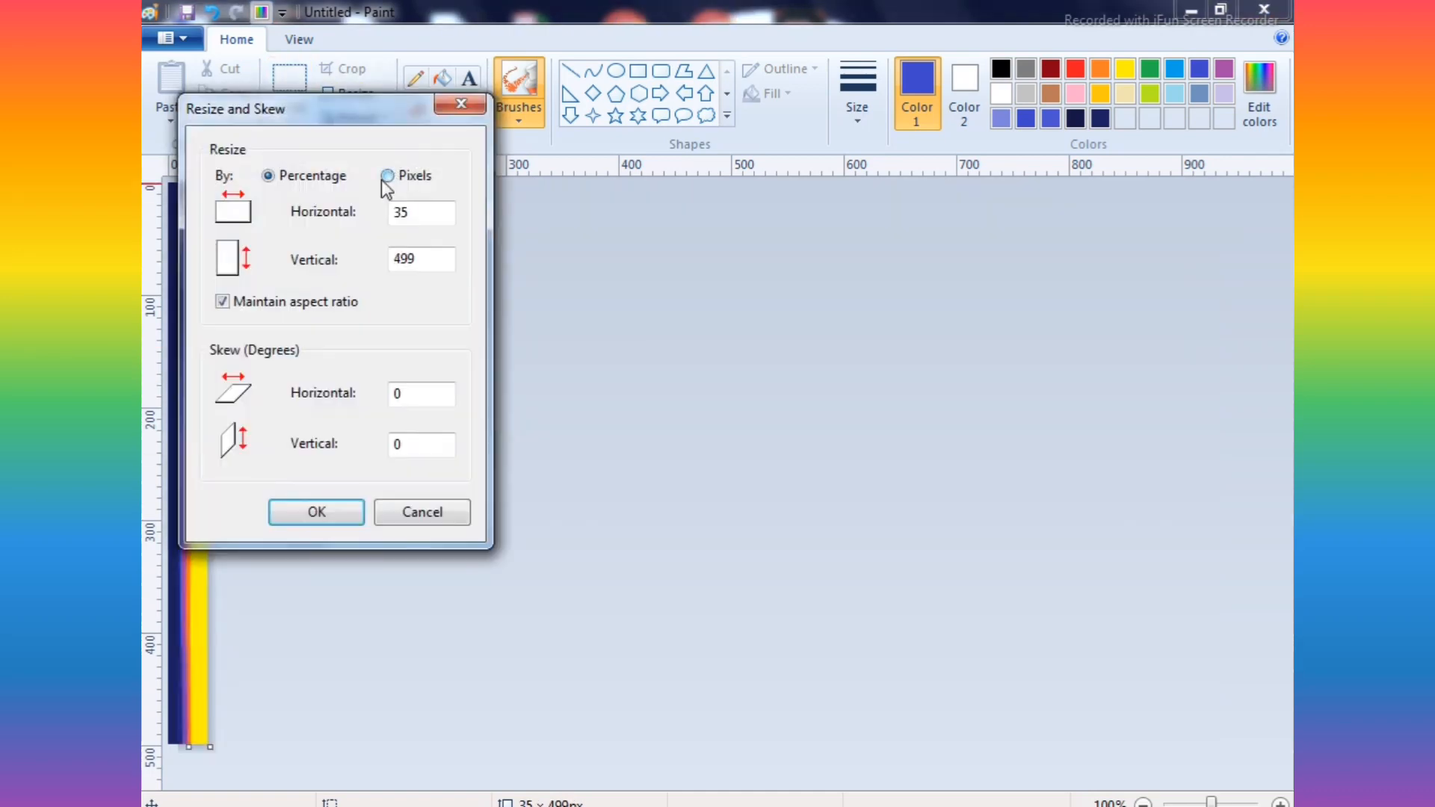
{"action": "right_click", "coordinate": [416, 214]}
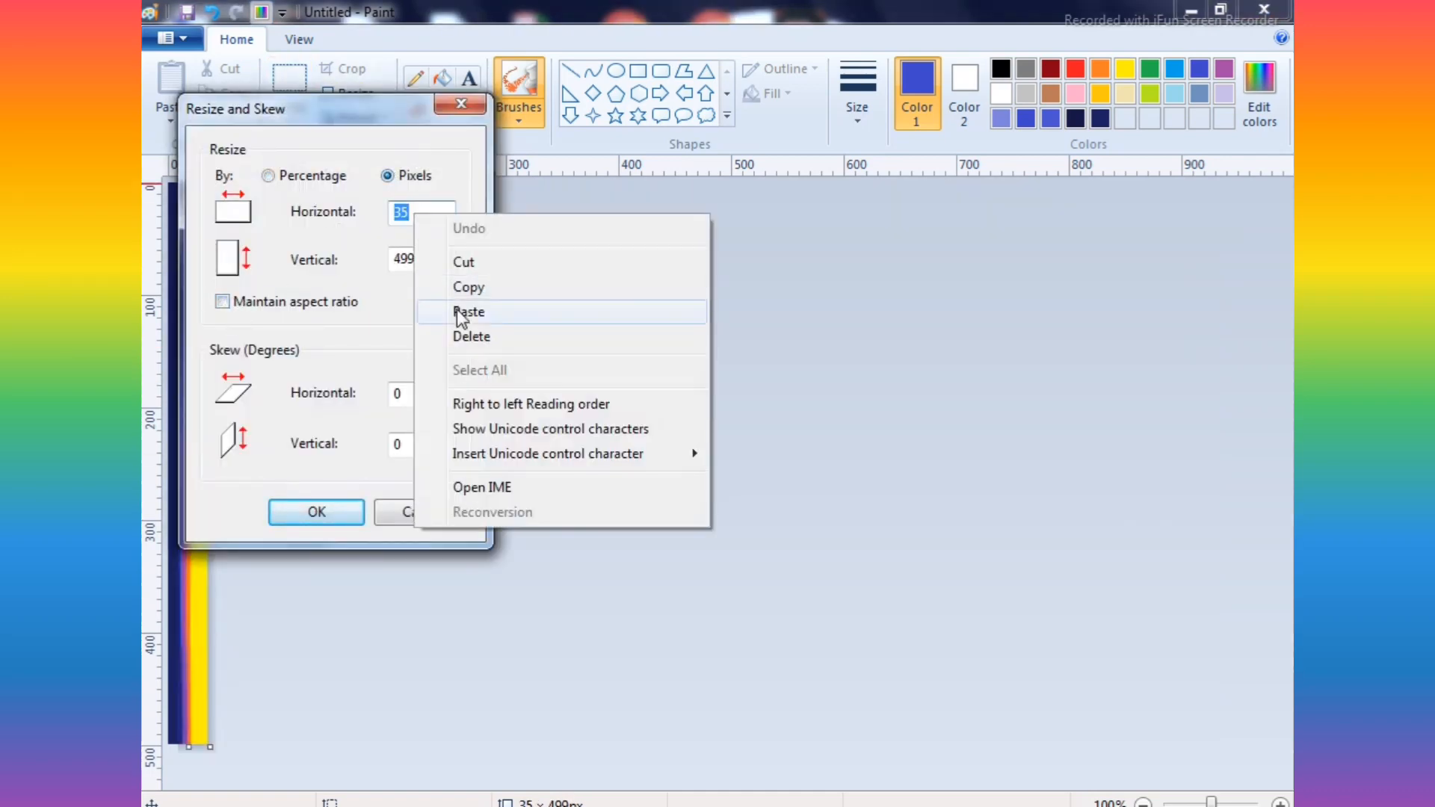
{"action": "left_click", "coordinate": [462, 309]}
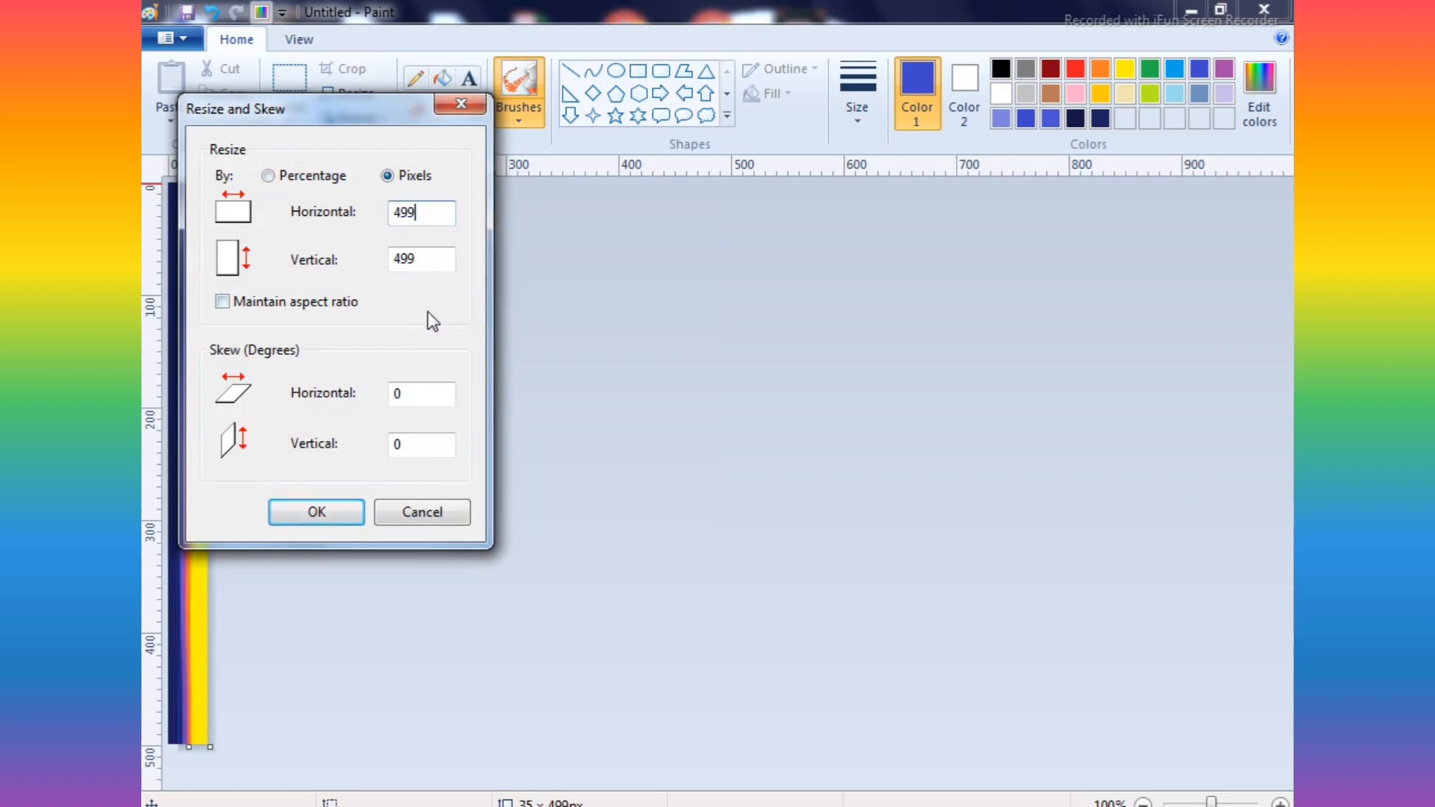
{"action": "left_click", "coordinate": [460, 98]}
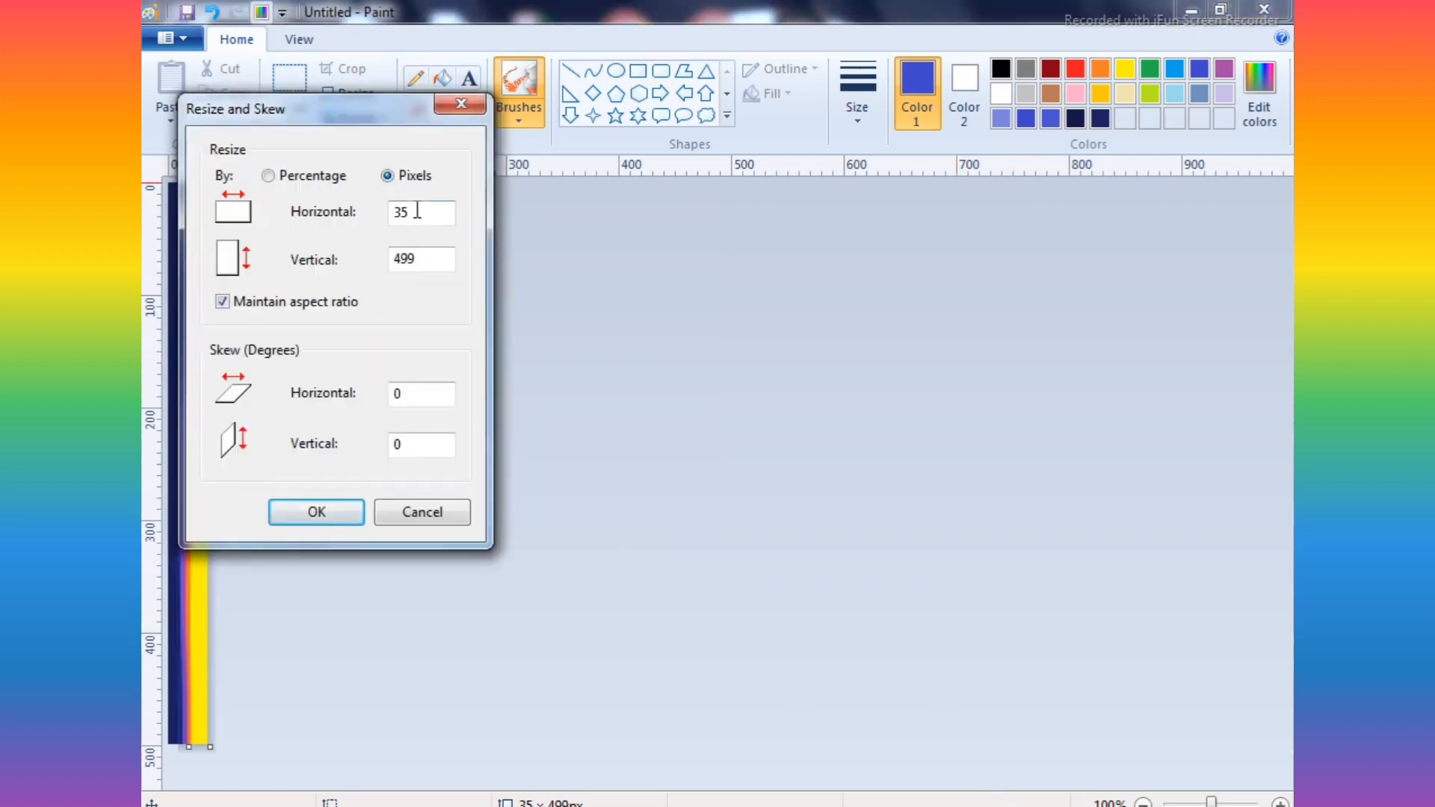
- Resize the narrow picture to a width of 980 px at 499 px height, without maintaining the aspect ratio
{"action": "right_click", "coordinate": [429, 210]}
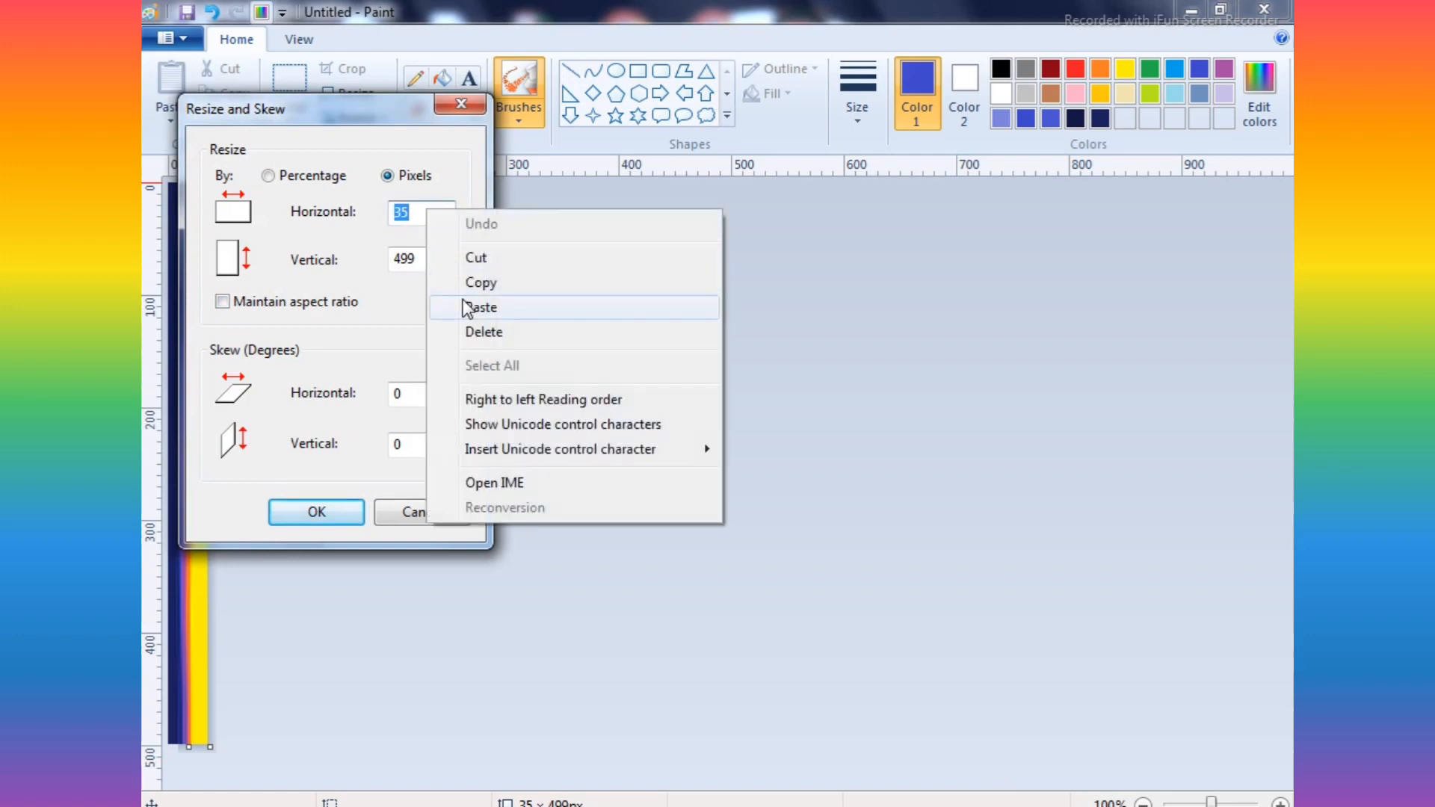
{"action": "left_click", "coordinate": [463, 305]}
{"action": "left_click", "coordinate": [317, 511]}
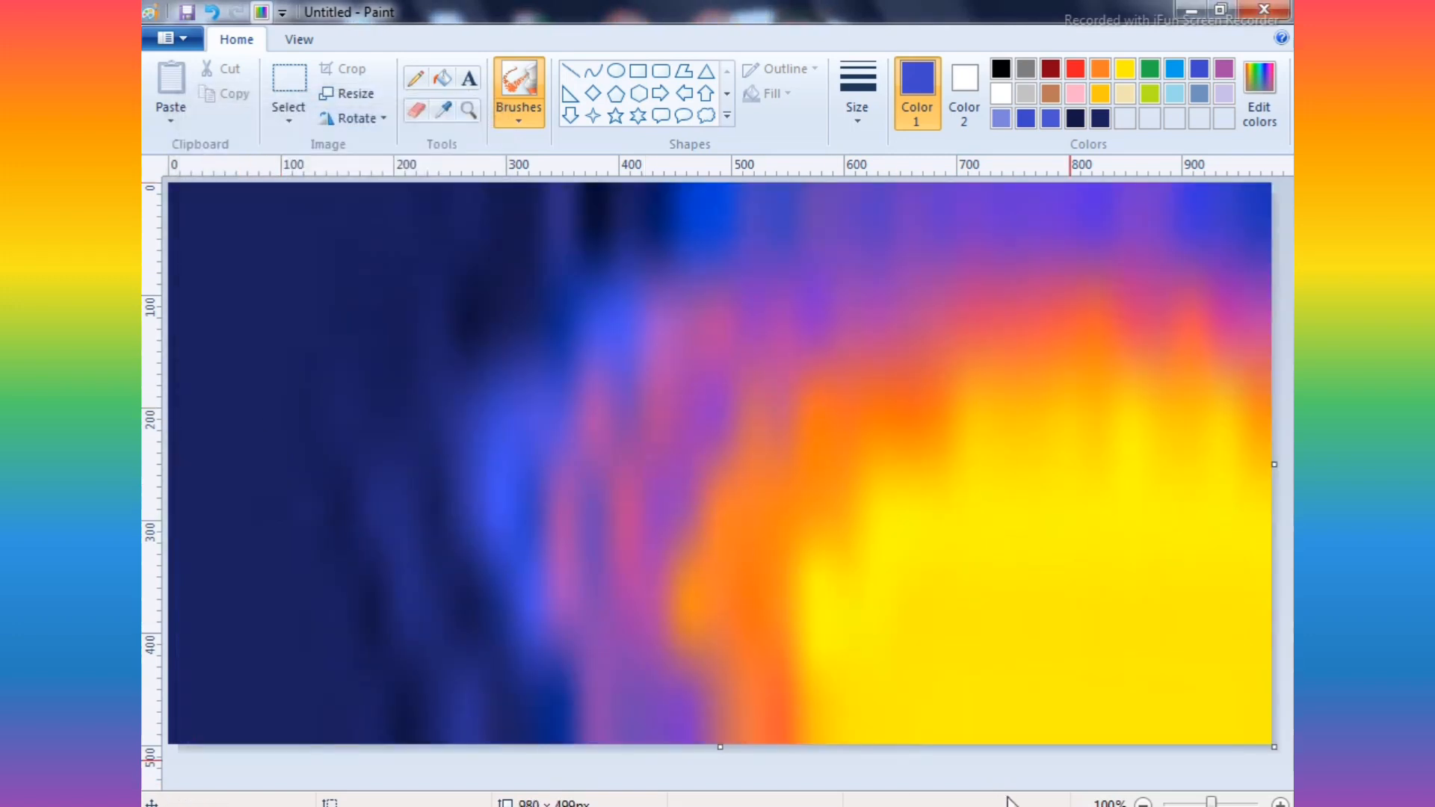
- Select the whole picture, scale it to about 987 × 474 px and shift it upward, leaving a blank white strip below the sky
{"action": "left_click", "coordinate": [290, 114]}
{"action": "left_click", "coordinate": [318, 249]}
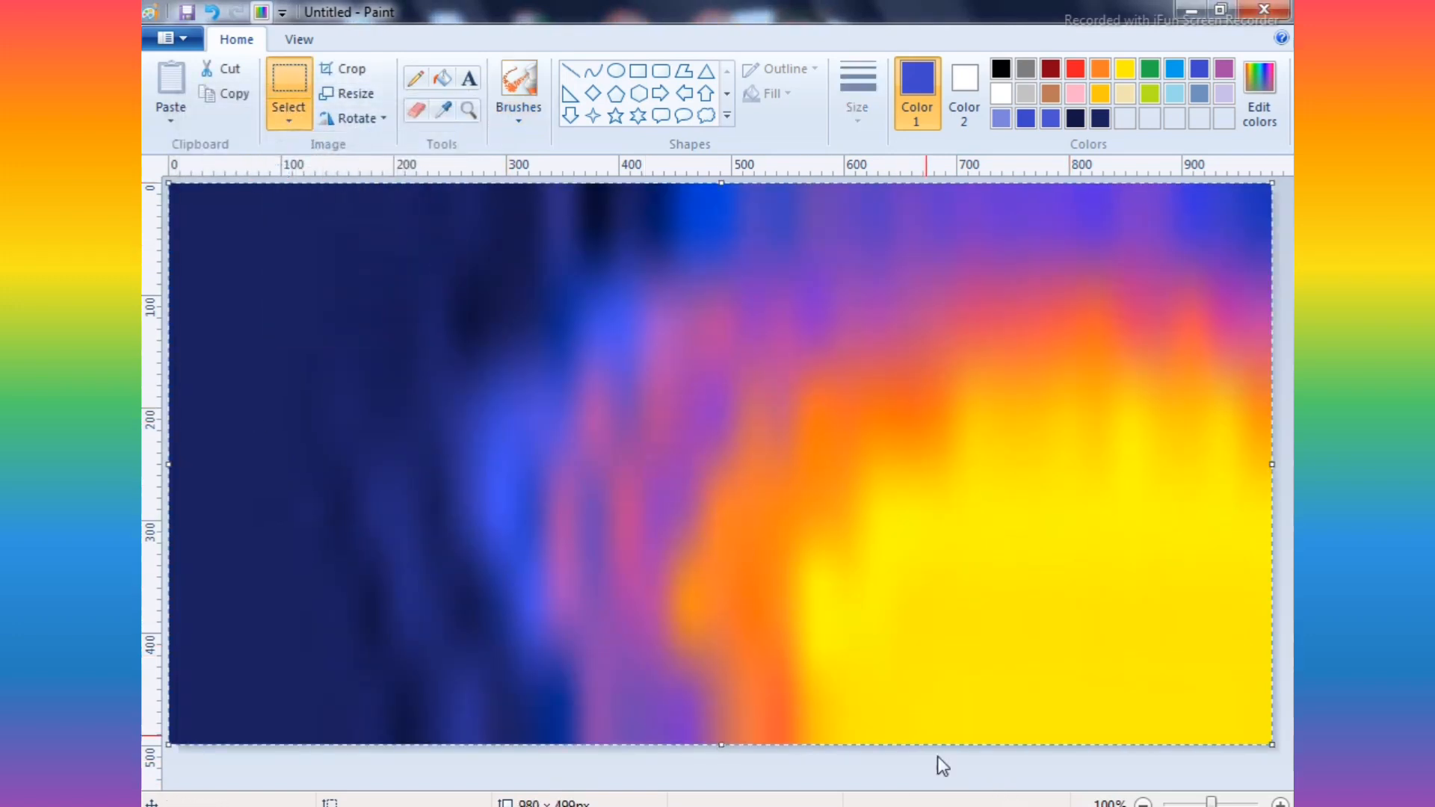
{"action": "left_click_drag", "start_coordinate": [721, 750], "coordinate": [721, 640]}
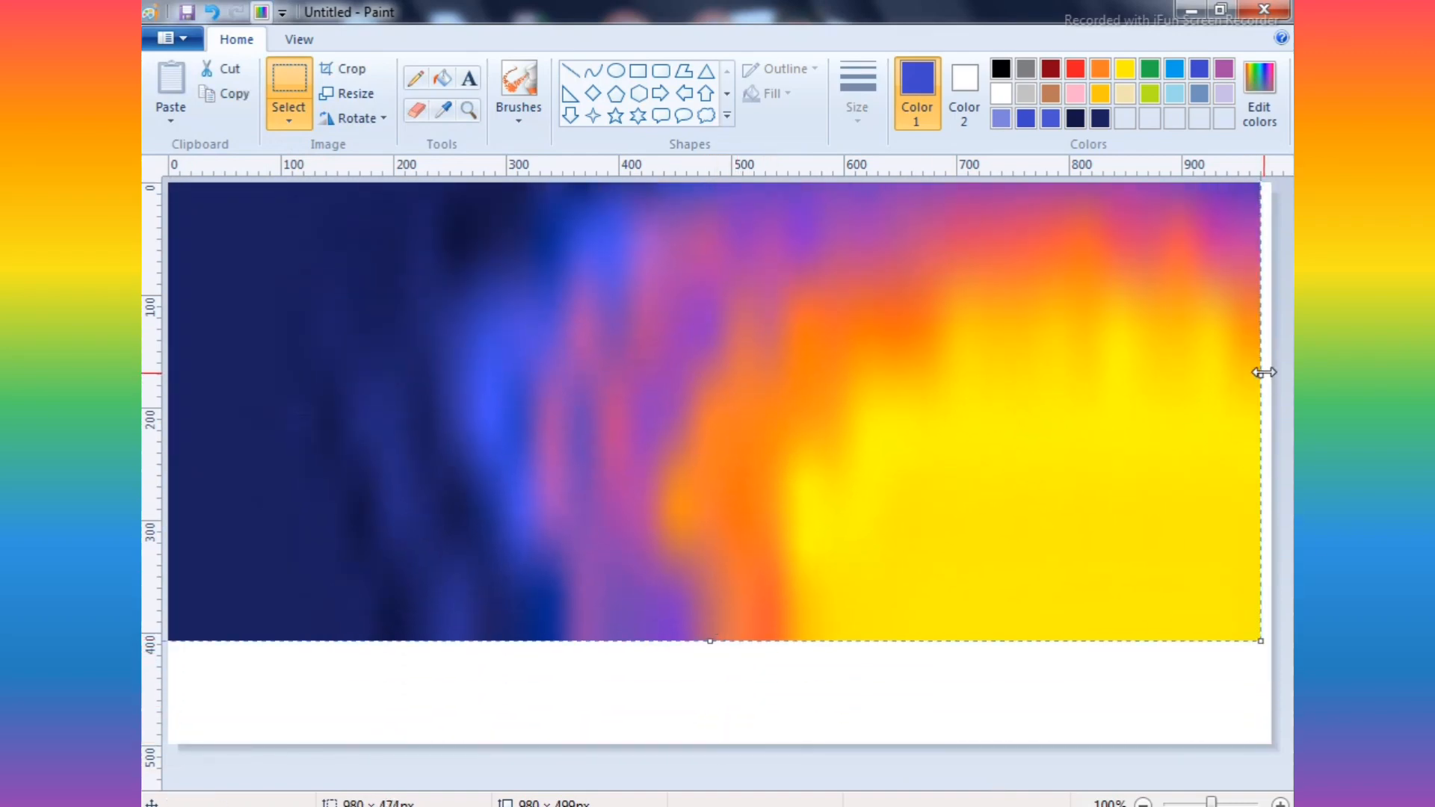
{"action": "mouse_move", "coordinate": [1264, 372]}
{"action": "left_mouse_down"}
{"action": "mouse_move", "coordinate": [1255, 381]}
{"action": "mouse_move", "coordinate": [1268, 381]}
{"action": "left_mouse_up"}
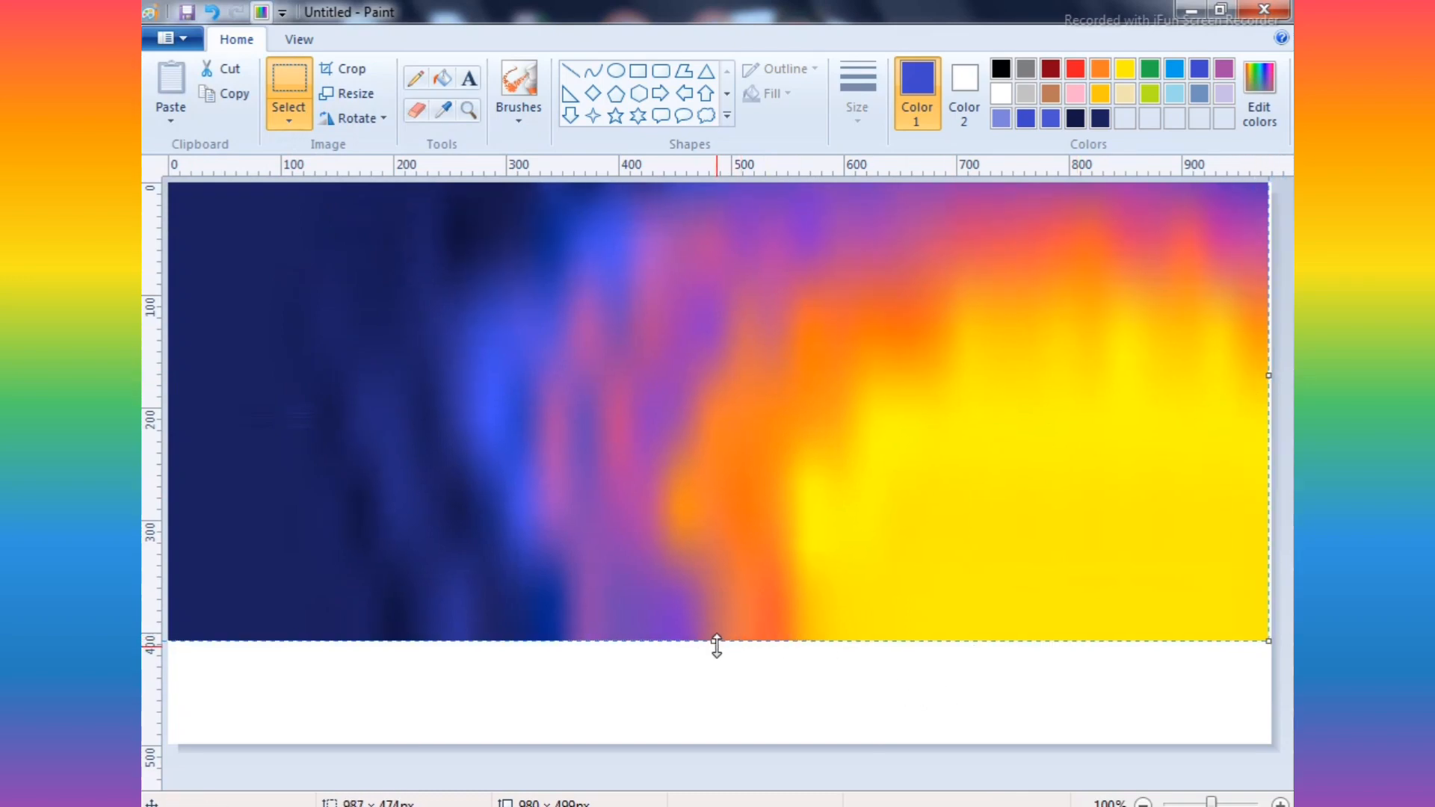
{"action": "left_click_drag", "start_coordinate": [718, 648], "coordinate": [720, 618]}
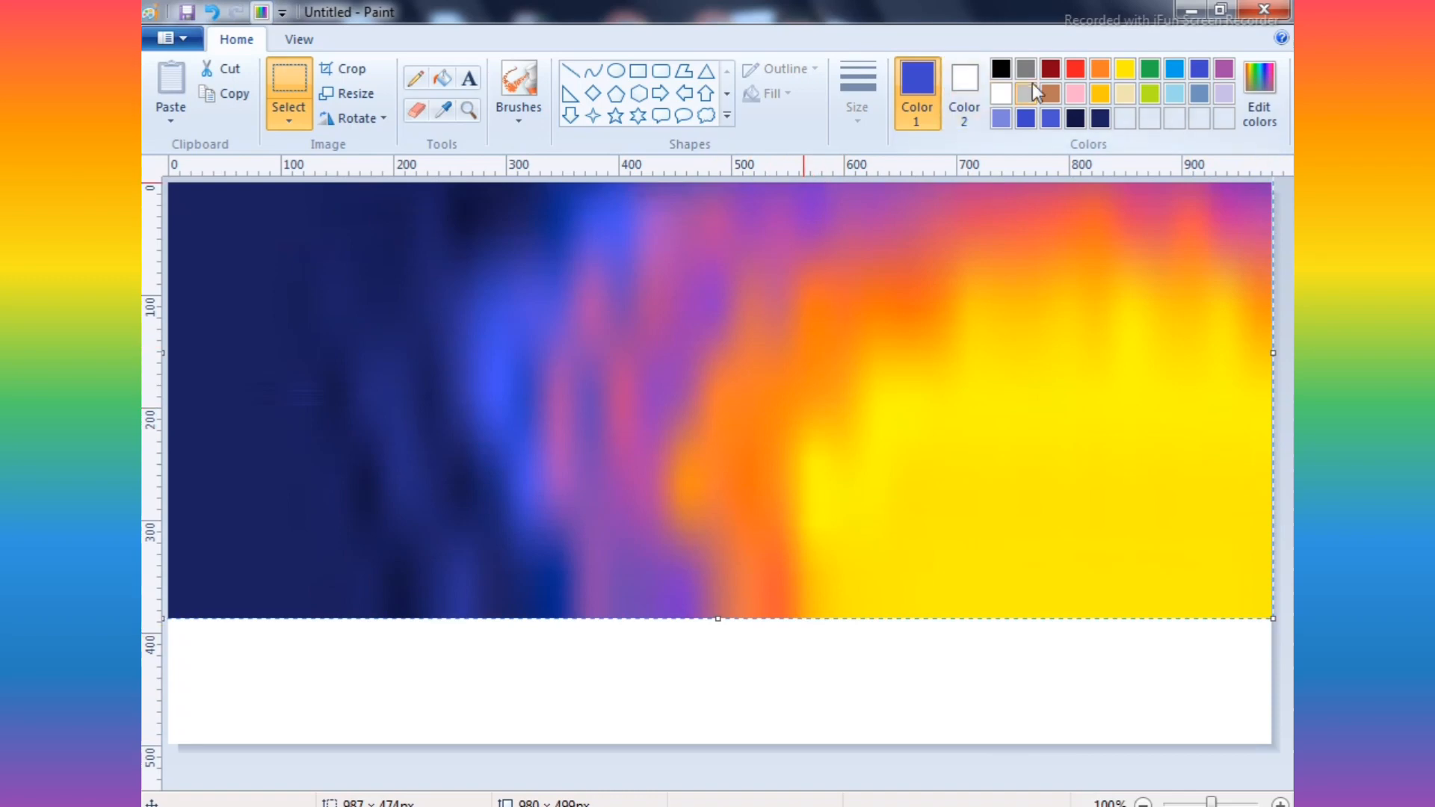
- Paint a solid black hill with the Brush along the lower edge of the yellow sky, rising toward the canvas's right edge
{"action": "left_click", "coordinate": [1000, 69]}
{"action": "left_click", "coordinate": [518, 82]}
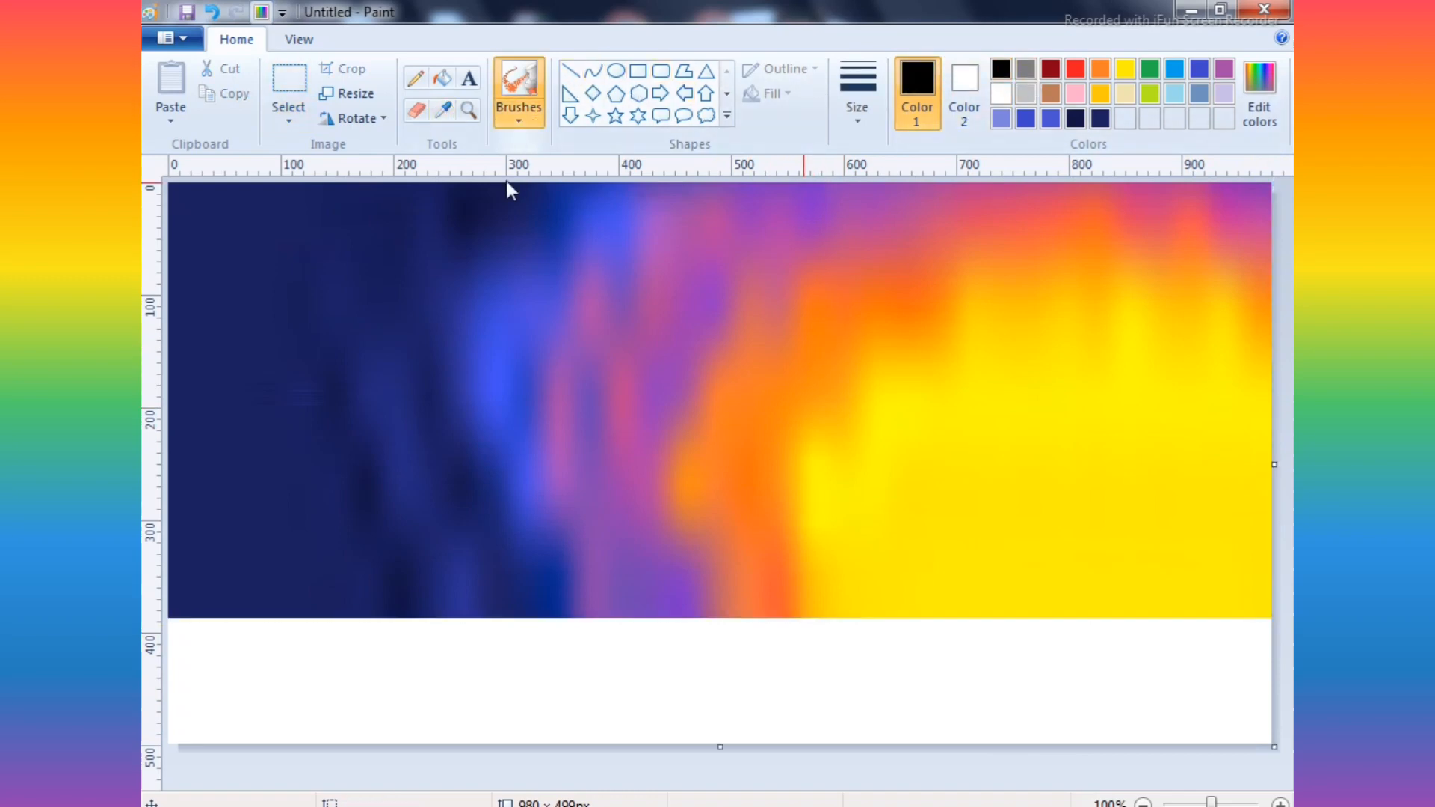
{"action": "left_click", "coordinate": [525, 126]}
{"action": "left_click", "coordinate": [518, 153]}
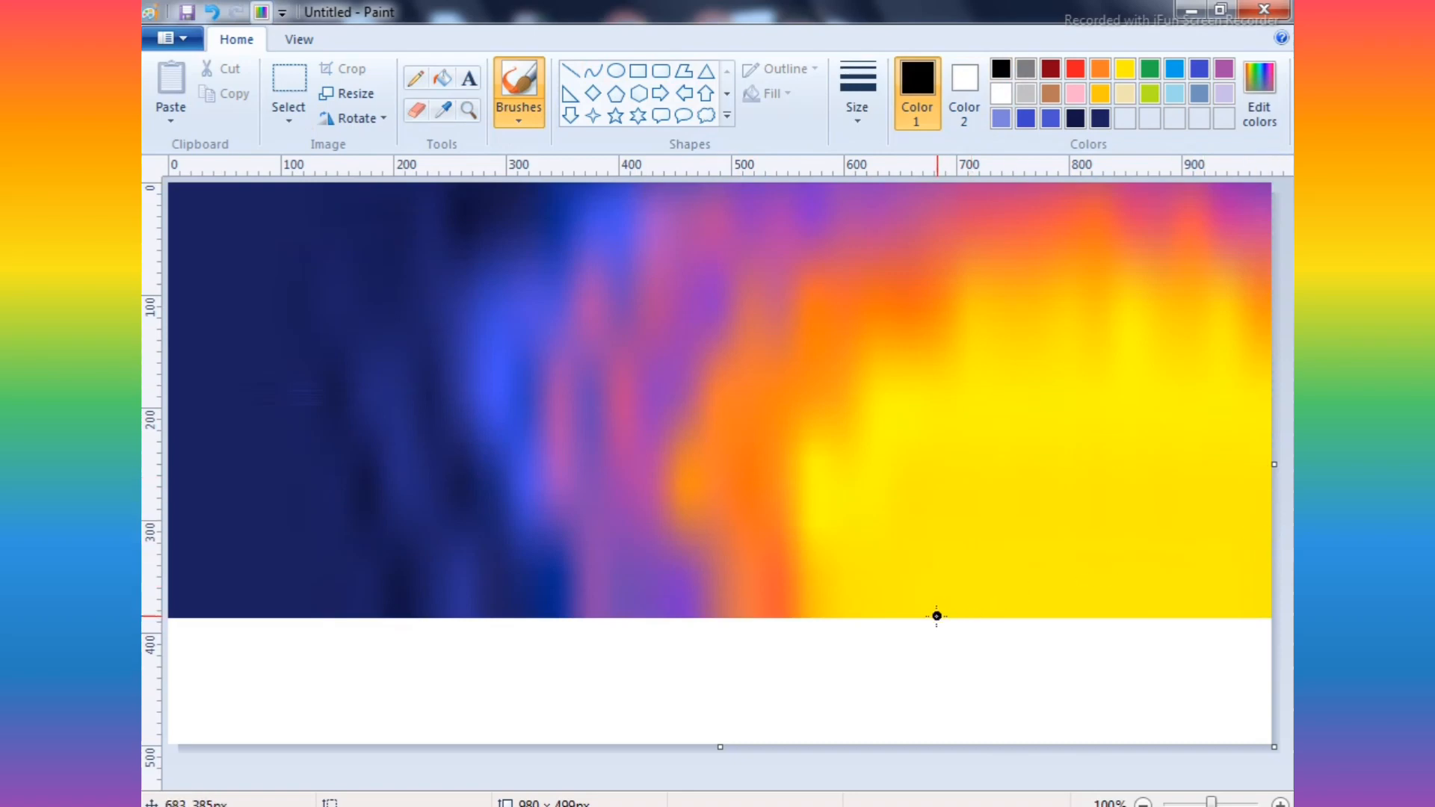
{"action": "left_click_drag", "start_coordinate": [936, 616], "coordinate": [1263, 590]}
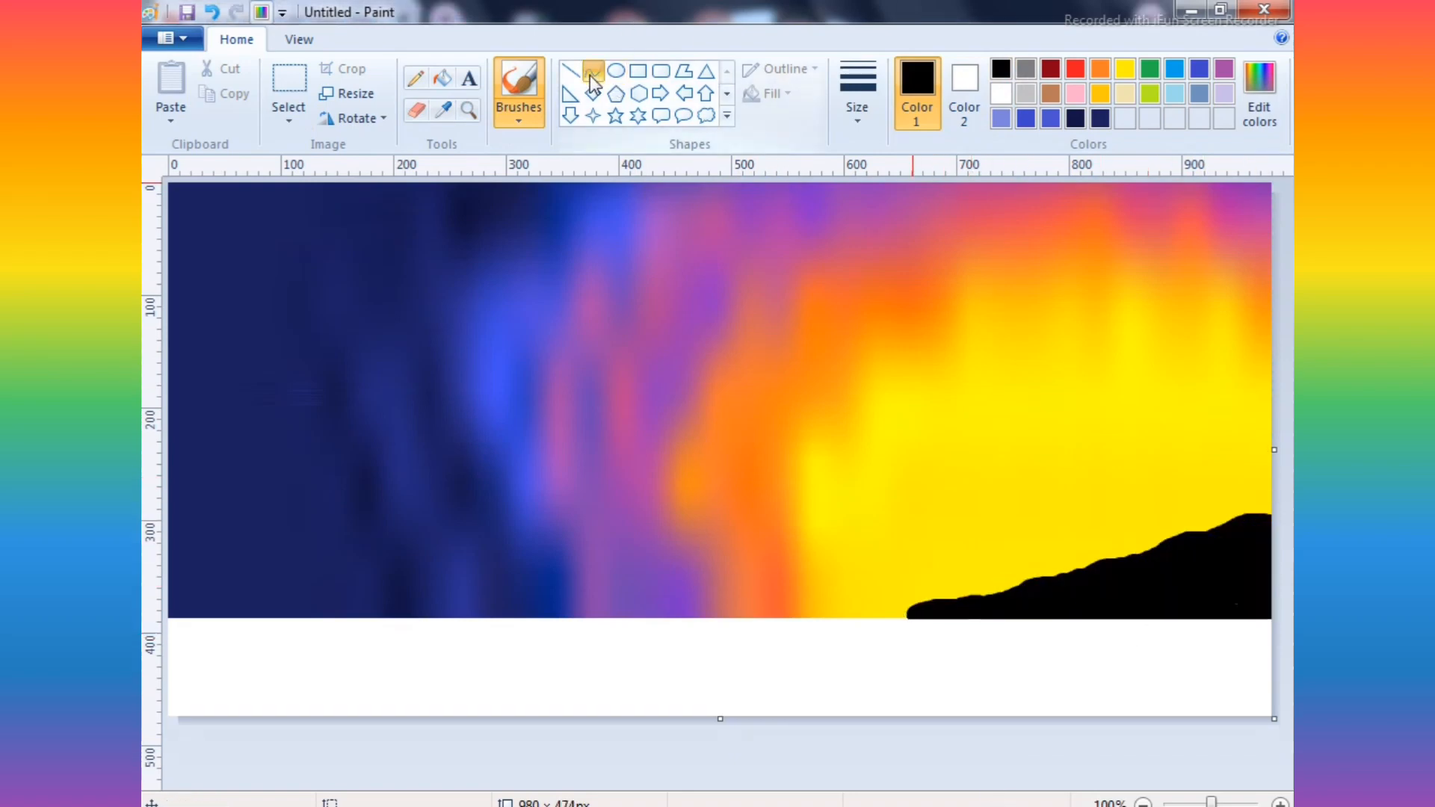
- Draw a thick black curved palm trunk, about 185 × 236 px, leaning left from the hill slope, and undo the stray dot
{"action": "left_click", "coordinate": [592, 73]}
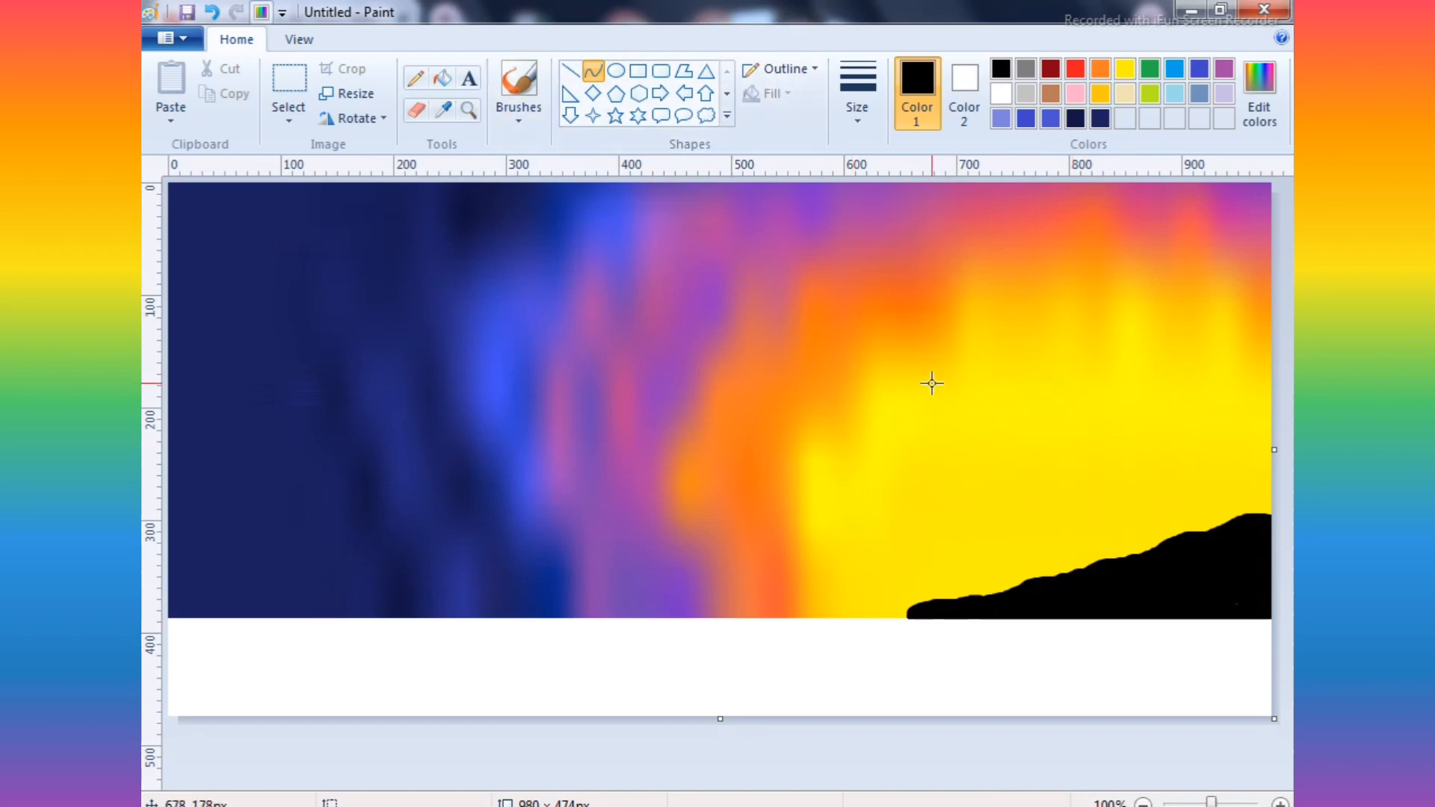
{"action": "left_click_drag", "start_coordinate": [946, 346], "coordinate": [1114, 557]}
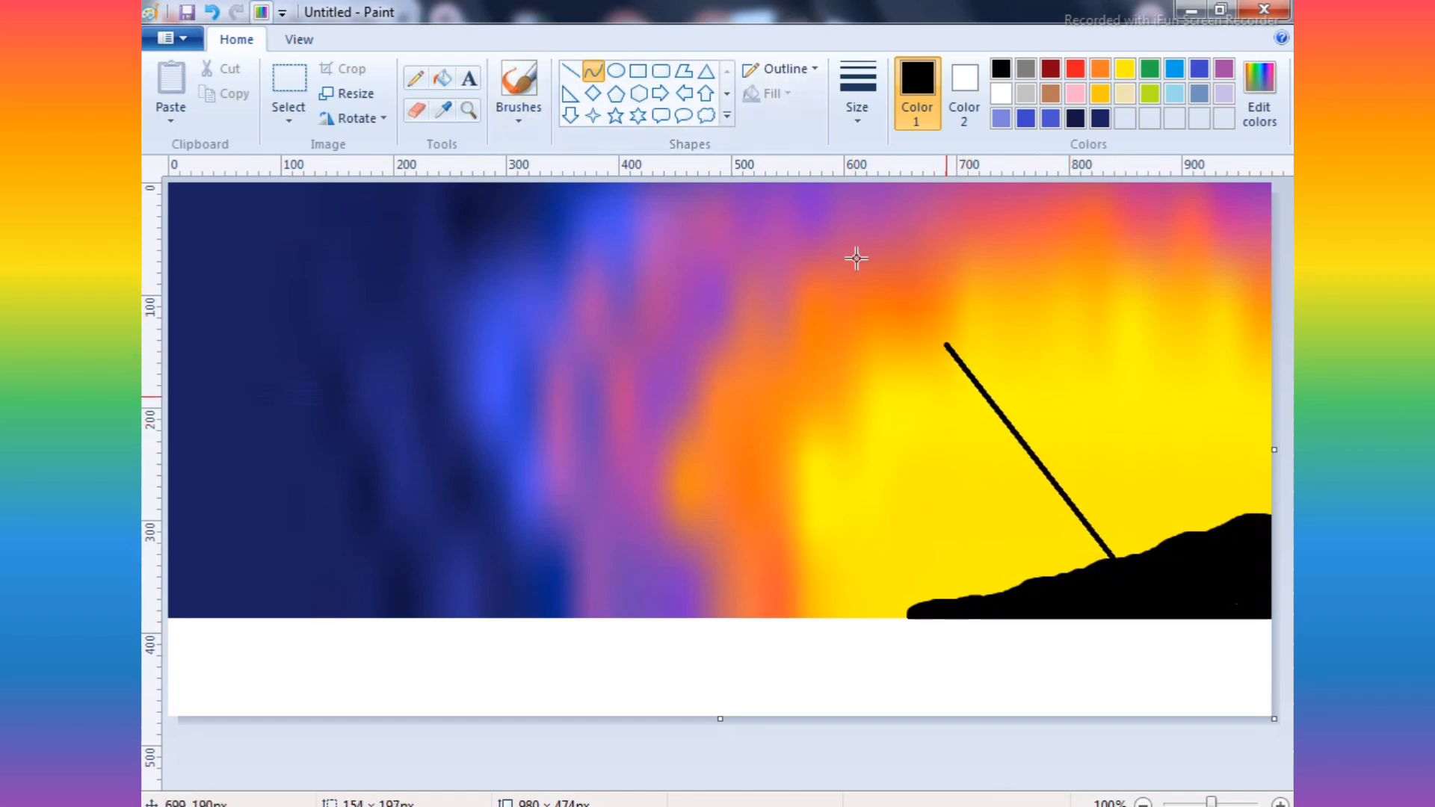
{"action": "left_click", "coordinate": [857, 111]}
{"action": "left_click", "coordinate": [906, 308]}
{"action": "left_click_drag", "start_coordinate": [962, 369], "coordinate": [954, 471]}
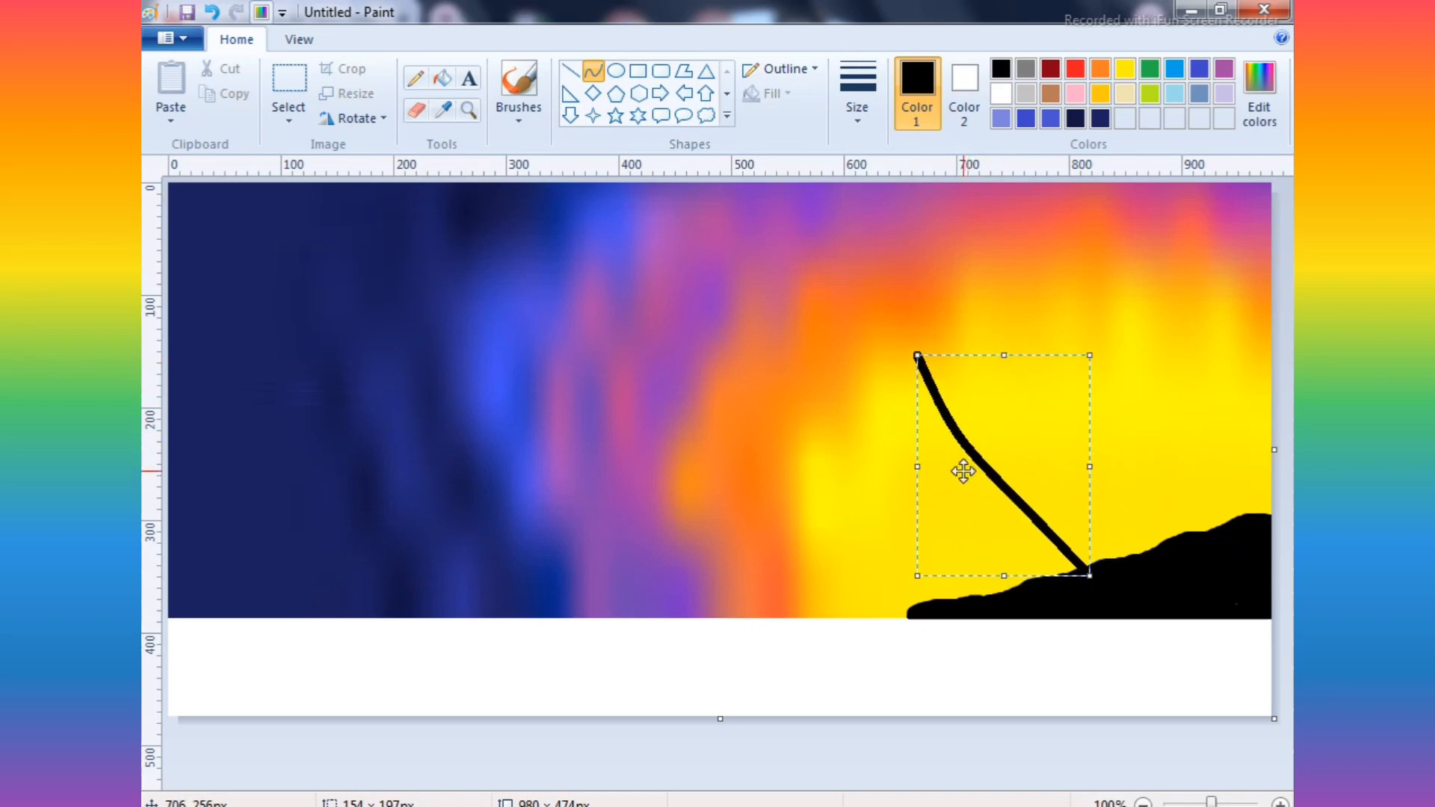
{"action": "left_click_drag", "start_coordinate": [907, 350], "coordinate": [881, 311]}
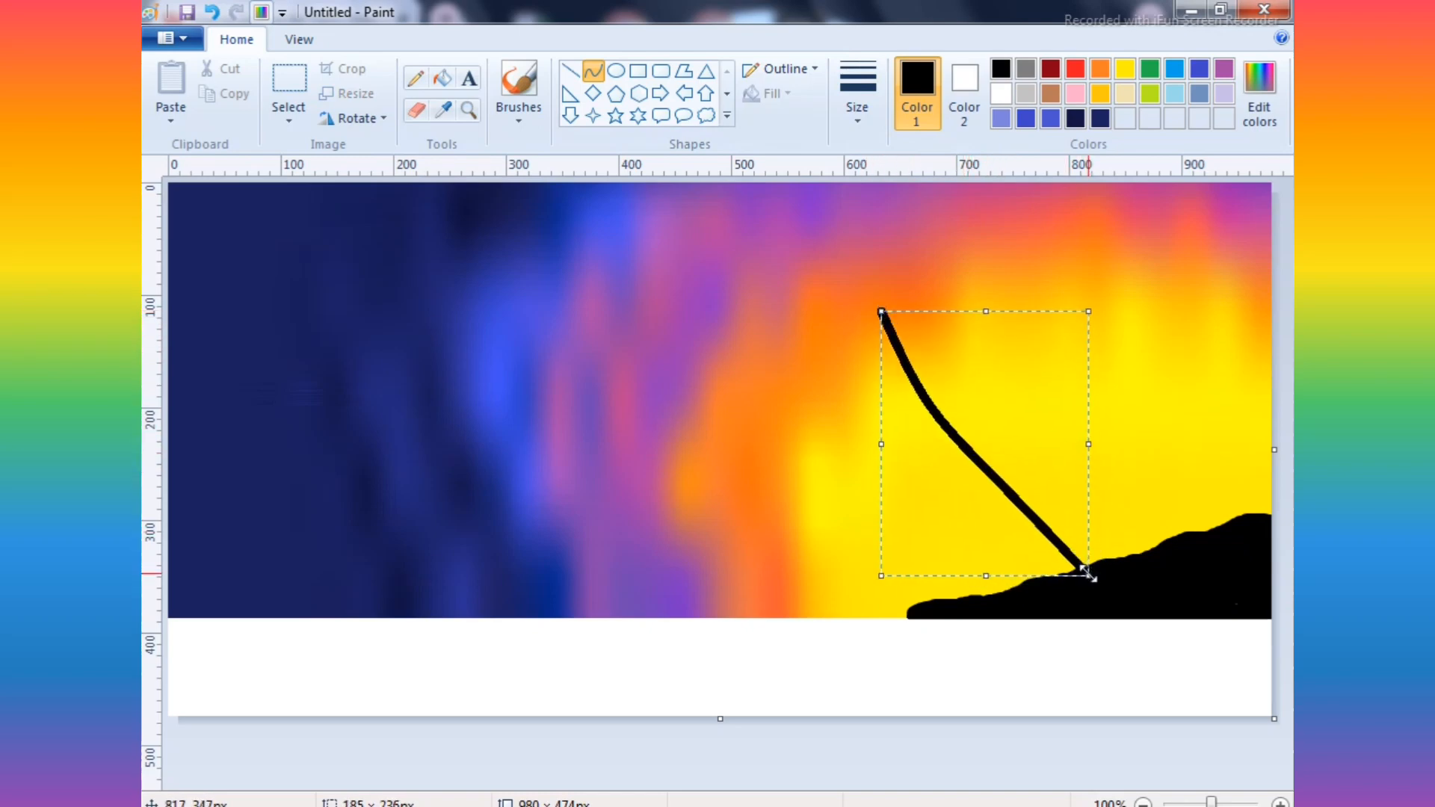
{"action": "left_click_drag", "start_coordinate": [1085, 571], "coordinate": [1101, 576]}
{"action": "mouse_move", "coordinate": [1024, 448]}
{"action": "left_mouse_down"}
{"action": "mouse_move", "coordinate": [1009, 468]}
{"action": "mouse_move", "coordinate": [1002, 458]}
{"action": "left_mouse_up"}
{"action": "left_click", "coordinate": [1144, 456]}
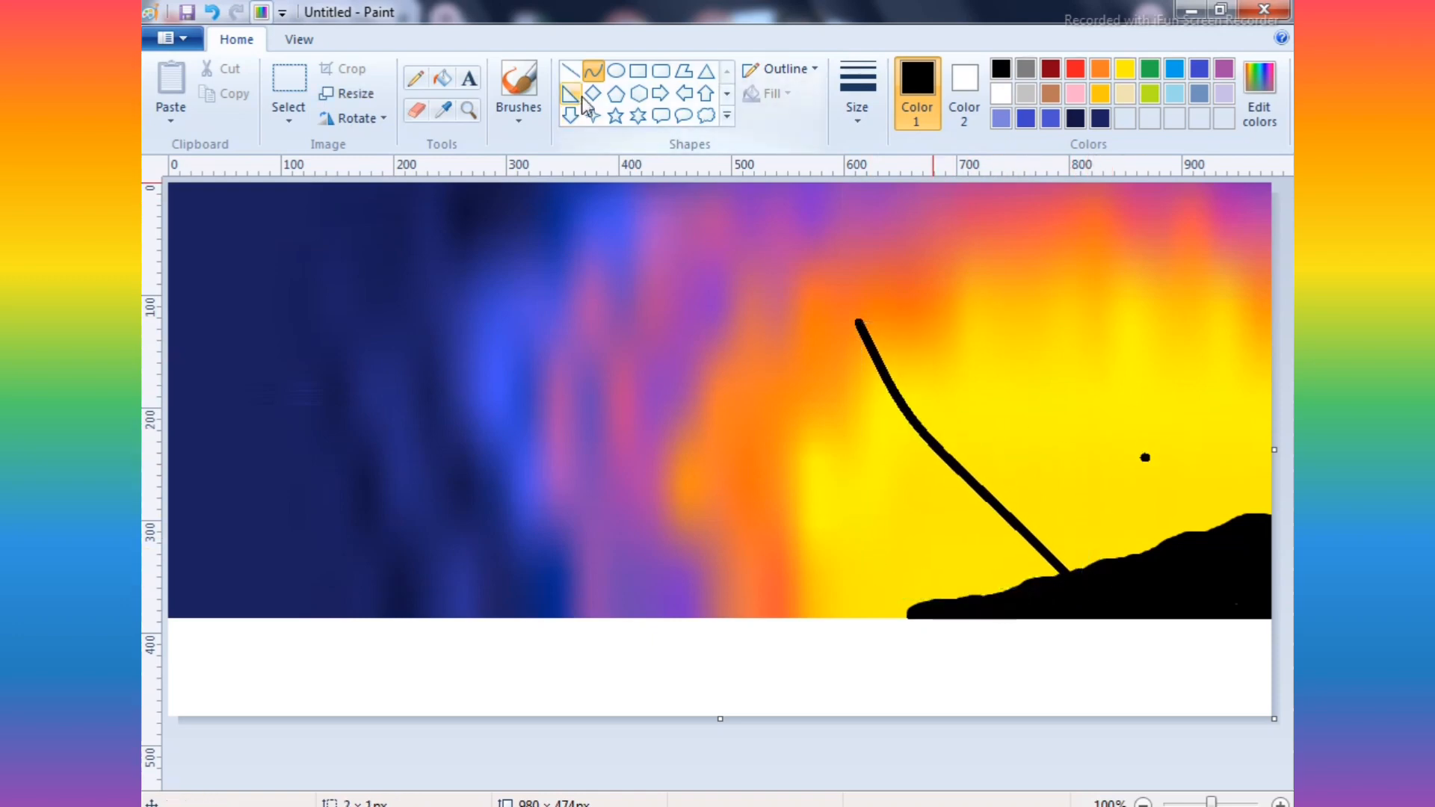
{"action": "key", "text": "ctrl+z"}
- Draw a second black curved palm trunk, about 151 × 199 px, farther right on the hill, parallel to the first
{"action": "mouse_move", "coordinate": [1044, 322]}
{"action": "left_mouse_down"}
{"action": "mouse_move", "coordinate": [1201, 528]}
{"action": "mouse_move", "coordinate": [1087, 396]}
{"action": "mouse_move", "coordinate": [1096, 444]}
{"action": "mouse_move", "coordinate": [1094, 418]}
{"action": "left_mouse_up"}
{"action": "left_click", "coordinate": [1096, 443]}
{"action": "mouse_move", "coordinate": [1032, 324]}
{"action": "left_mouse_down"}
{"action": "mouse_move", "coordinate": [1013, 310]}
{"action": "mouse_move", "coordinate": [1026, 316]}
{"action": "left_mouse_up"}
{"action": "mouse_move", "coordinate": [1097, 451]}
{"action": "left_mouse_down"}
{"action": "mouse_move", "coordinate": [1130, 446]}
{"action": "mouse_move", "coordinate": [1113, 446]}
{"action": "left_mouse_up"}
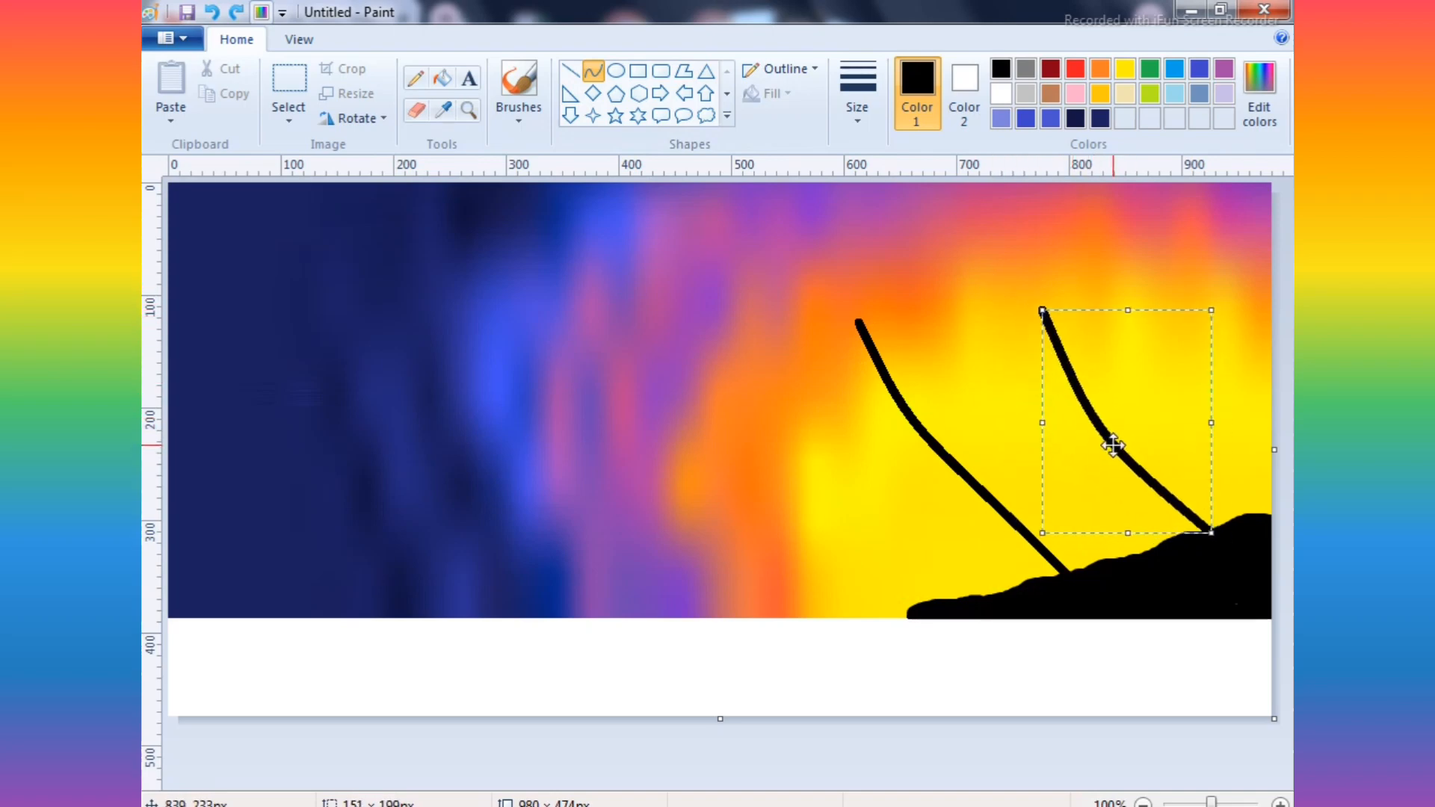
{"action": "left_click", "coordinate": [999, 352]}
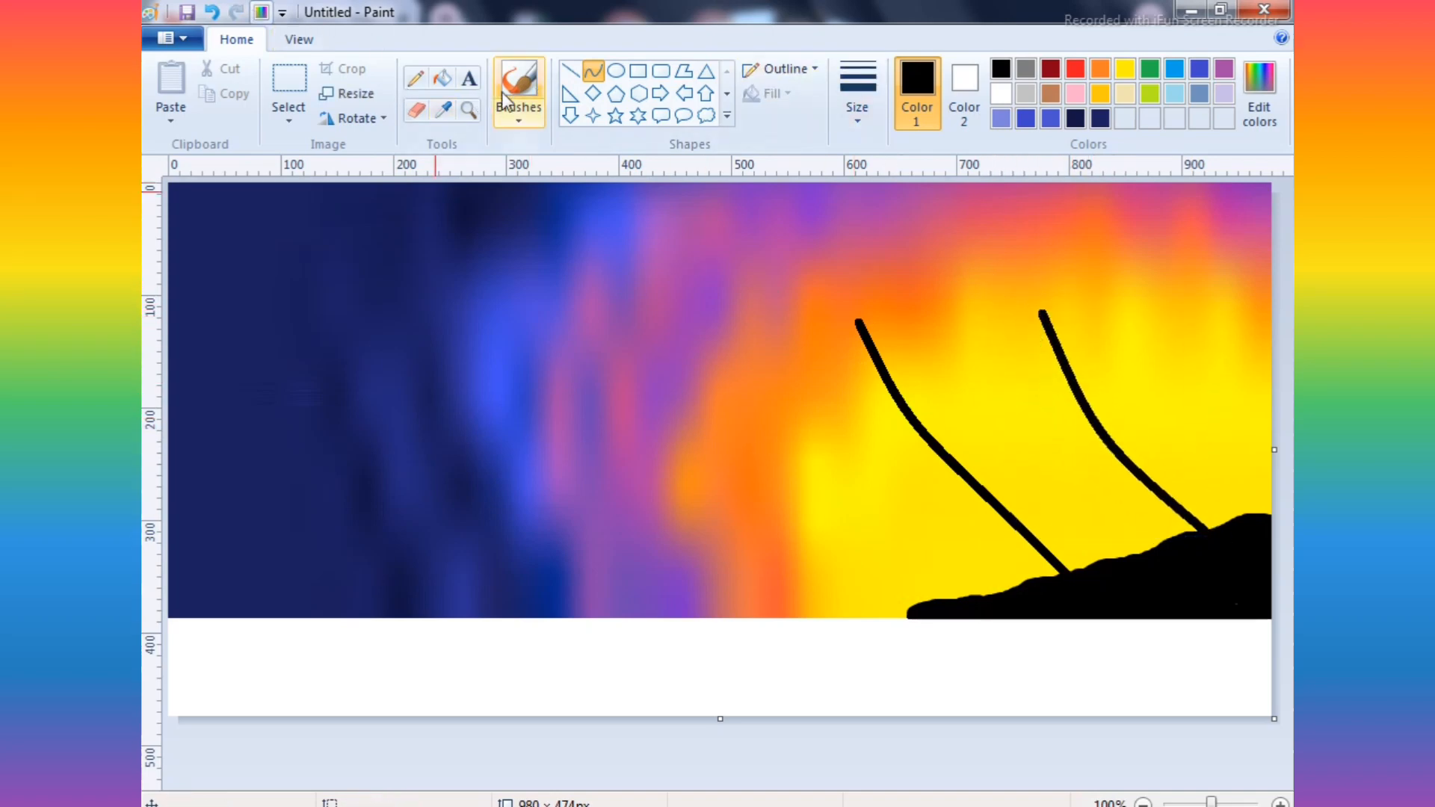
- Sketch black Pencil frond ribs radiating from the top of the left palm trunk
{"action": "left_click", "coordinate": [416, 77]}
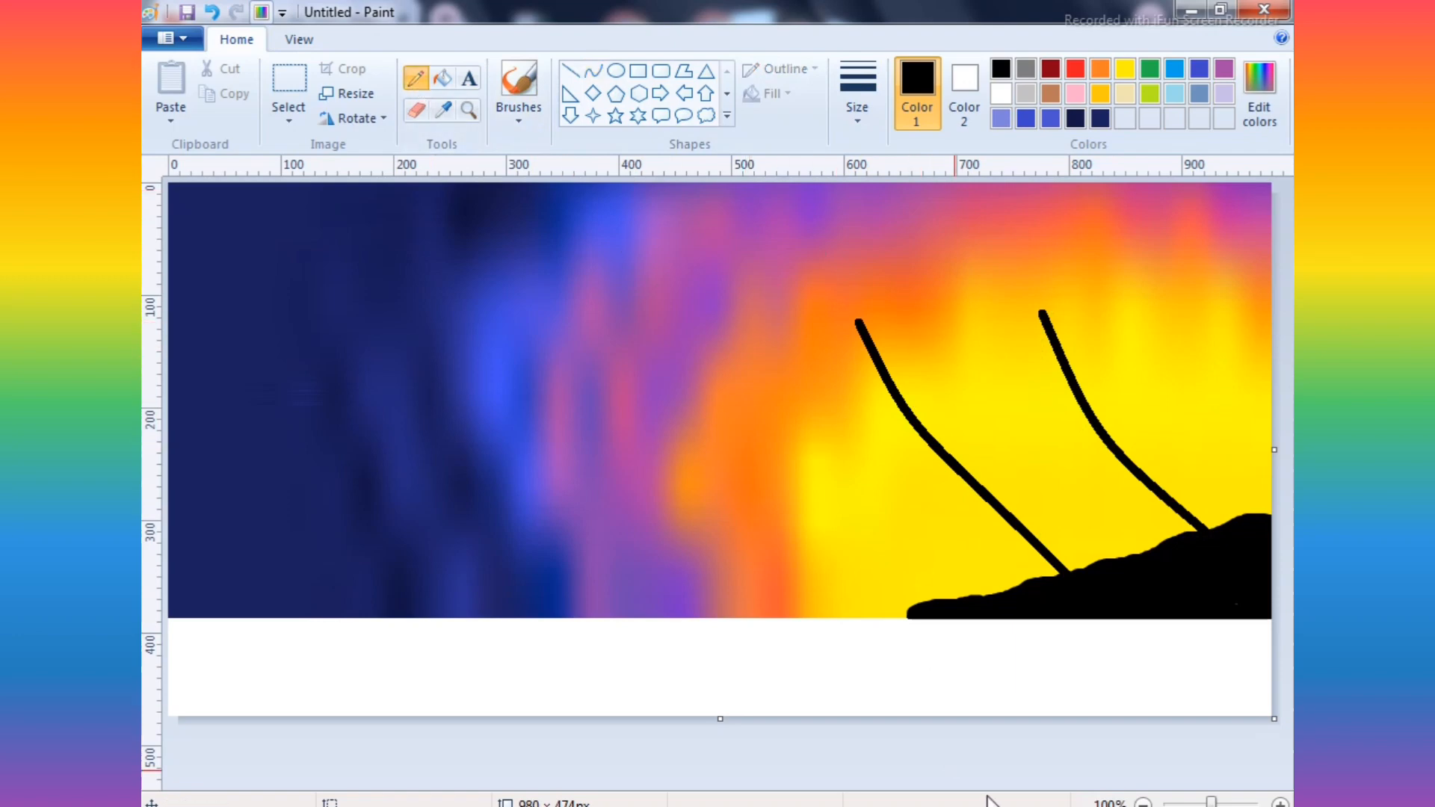
{"action": "key", "text": "ctrl+z"}
{"action": "left_click_drag", "start_coordinate": [859, 321], "coordinate": [910, 349]}
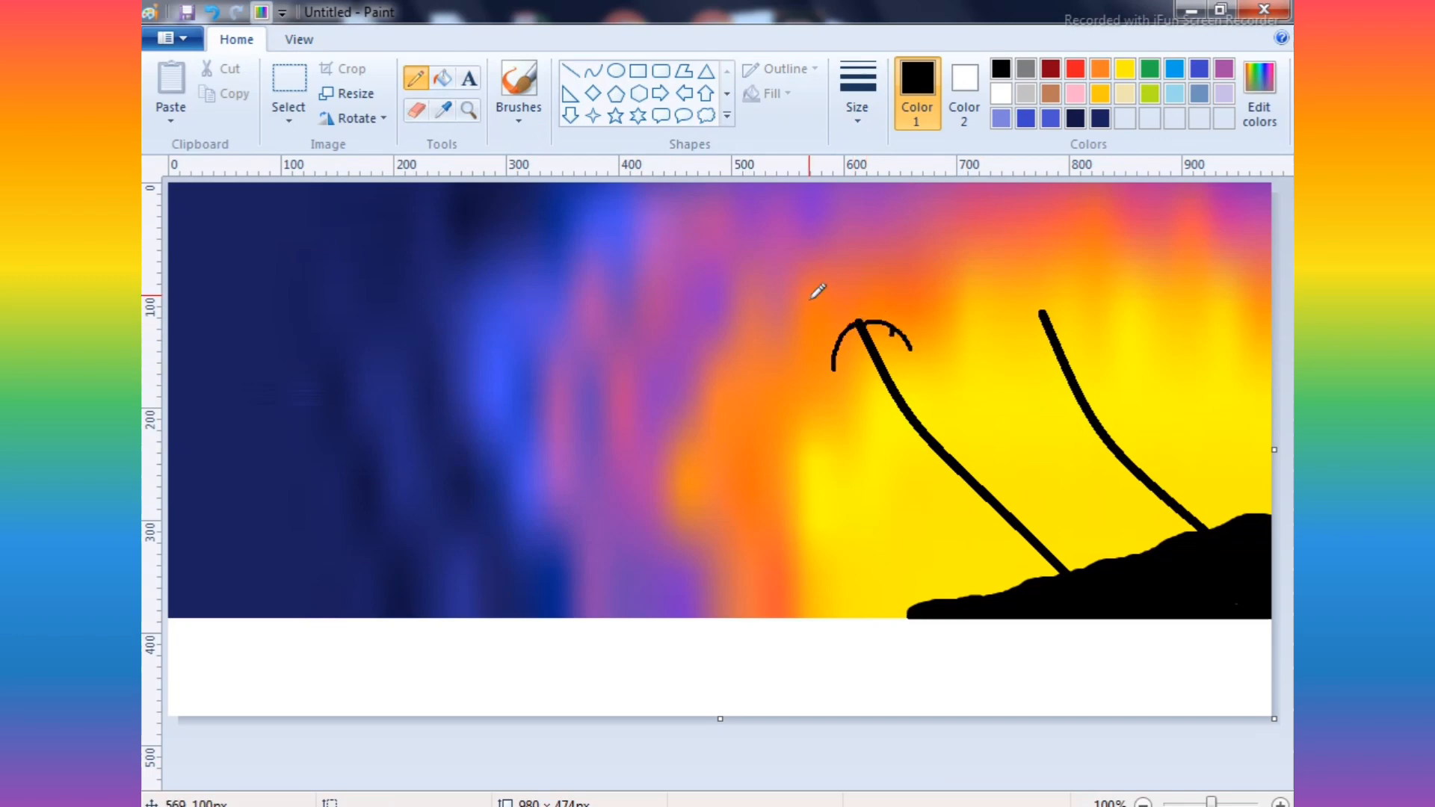
{"action": "mouse_move", "coordinate": [802, 293]}
{"action": "left_mouse_down"}
{"action": "mouse_move", "coordinate": [890, 312]}
{"action": "mouse_move", "coordinate": [892, 280]}
{"action": "mouse_move", "coordinate": [909, 296]}
{"action": "mouse_move", "coordinate": [888, 315]}
{"action": "mouse_move", "coordinate": [960, 330]}
{"action": "left_mouse_up"}
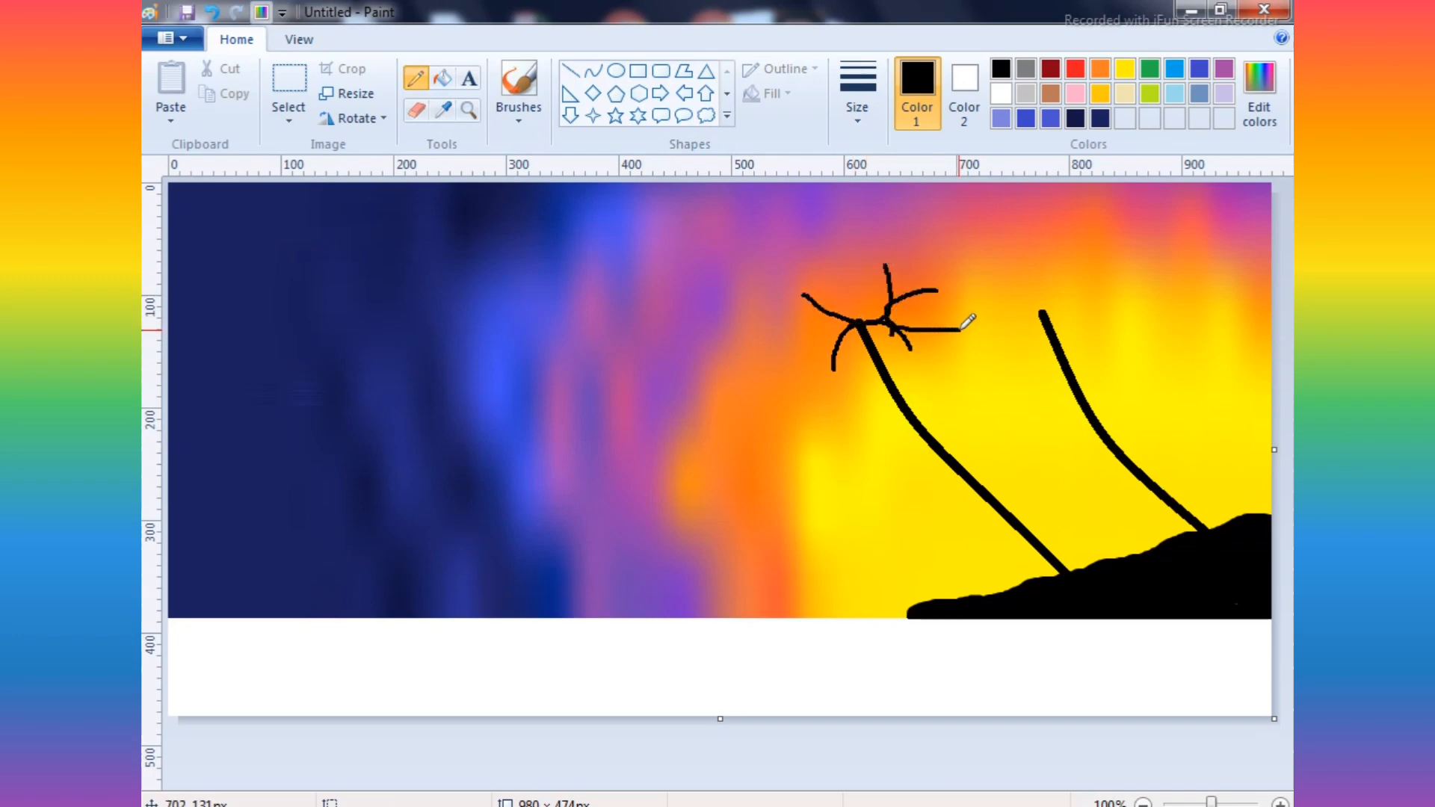
{"action": "left_click_drag", "start_coordinate": [833, 342], "coordinate": [794, 364]}
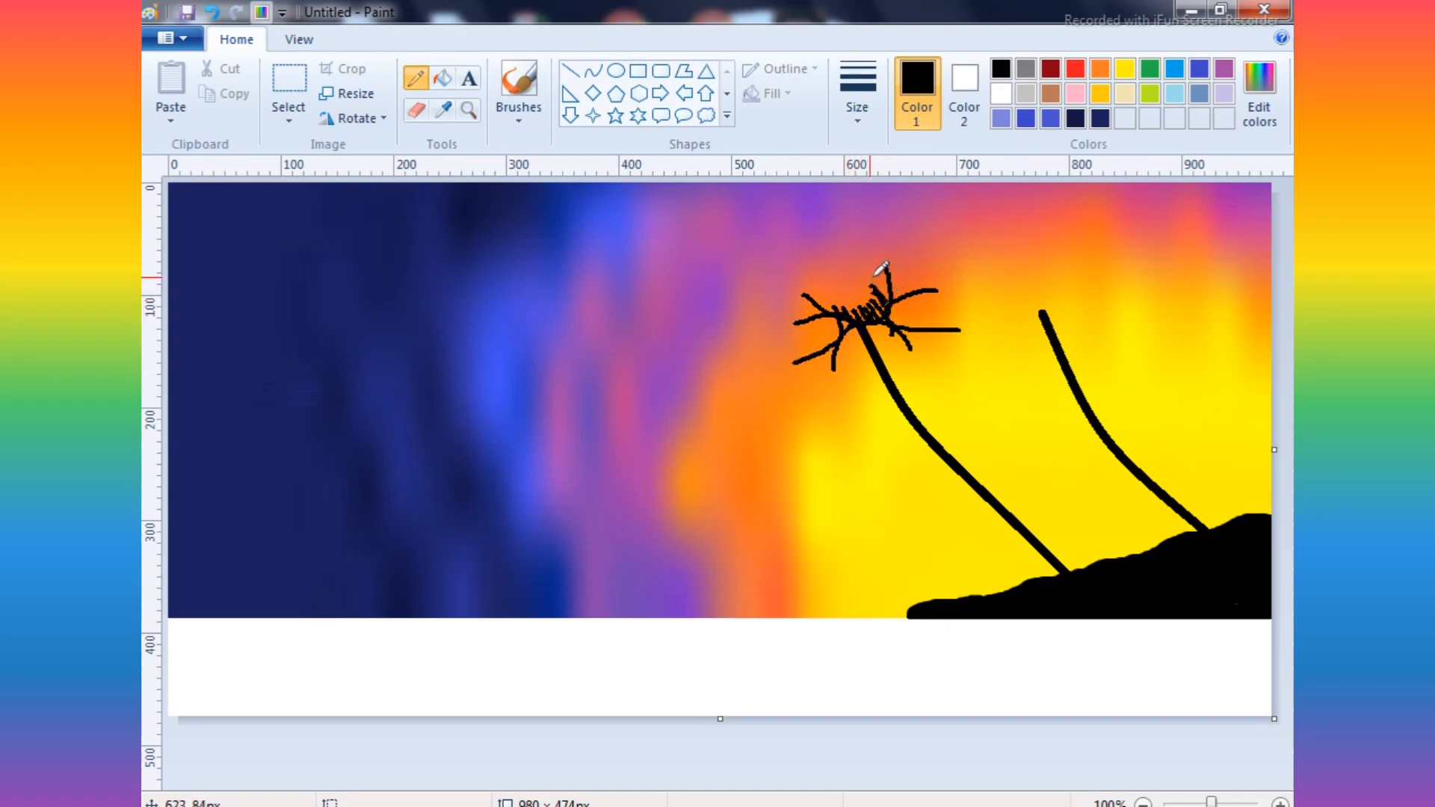
- Fill the left palm's fronds with dense short black Pencil strokes to form a full spiky crown
{"action": "left_click_drag", "start_coordinate": [869, 277], "coordinate": [889, 302]}
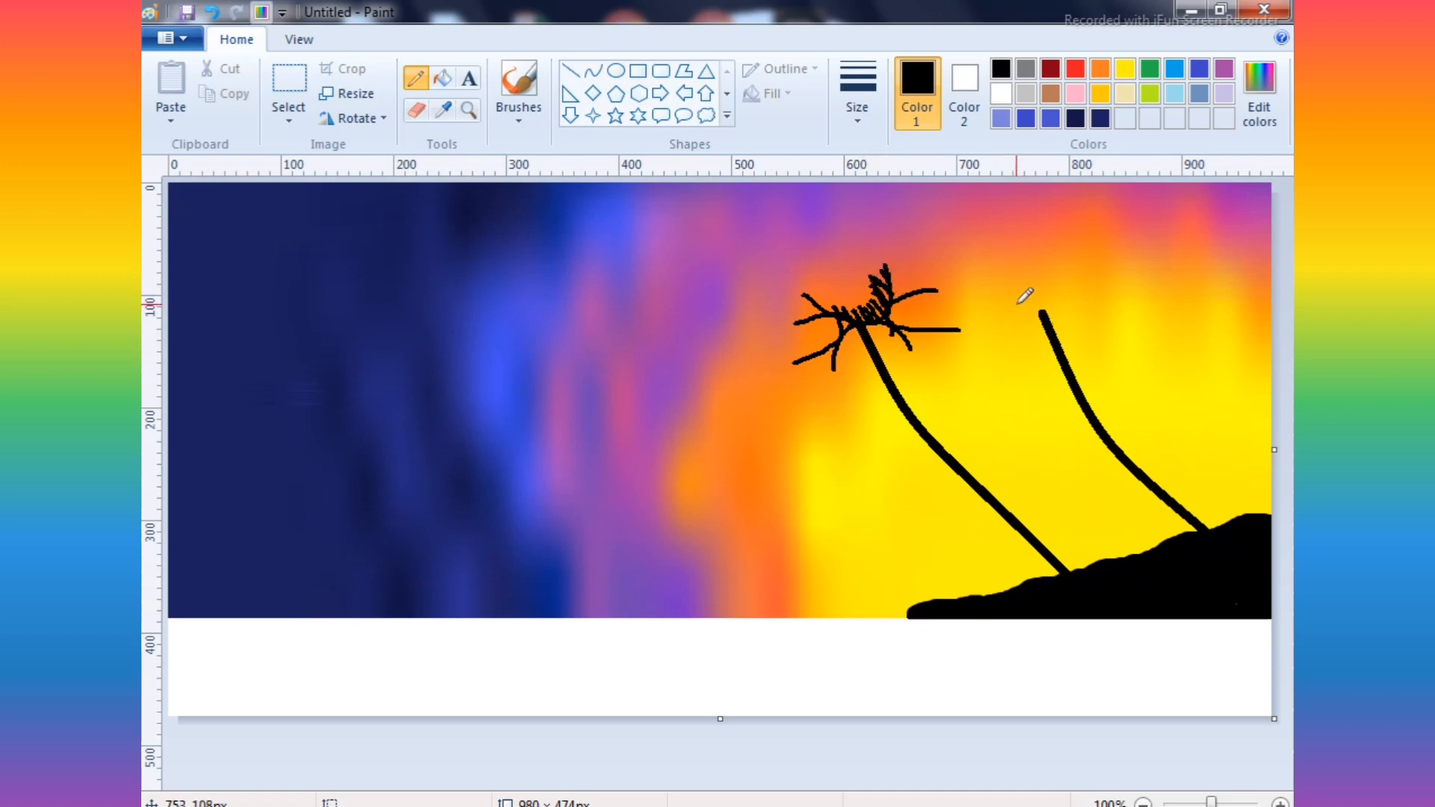
{"action": "left_click_drag", "start_coordinate": [1006, 406], "coordinate": [1005, 637]}
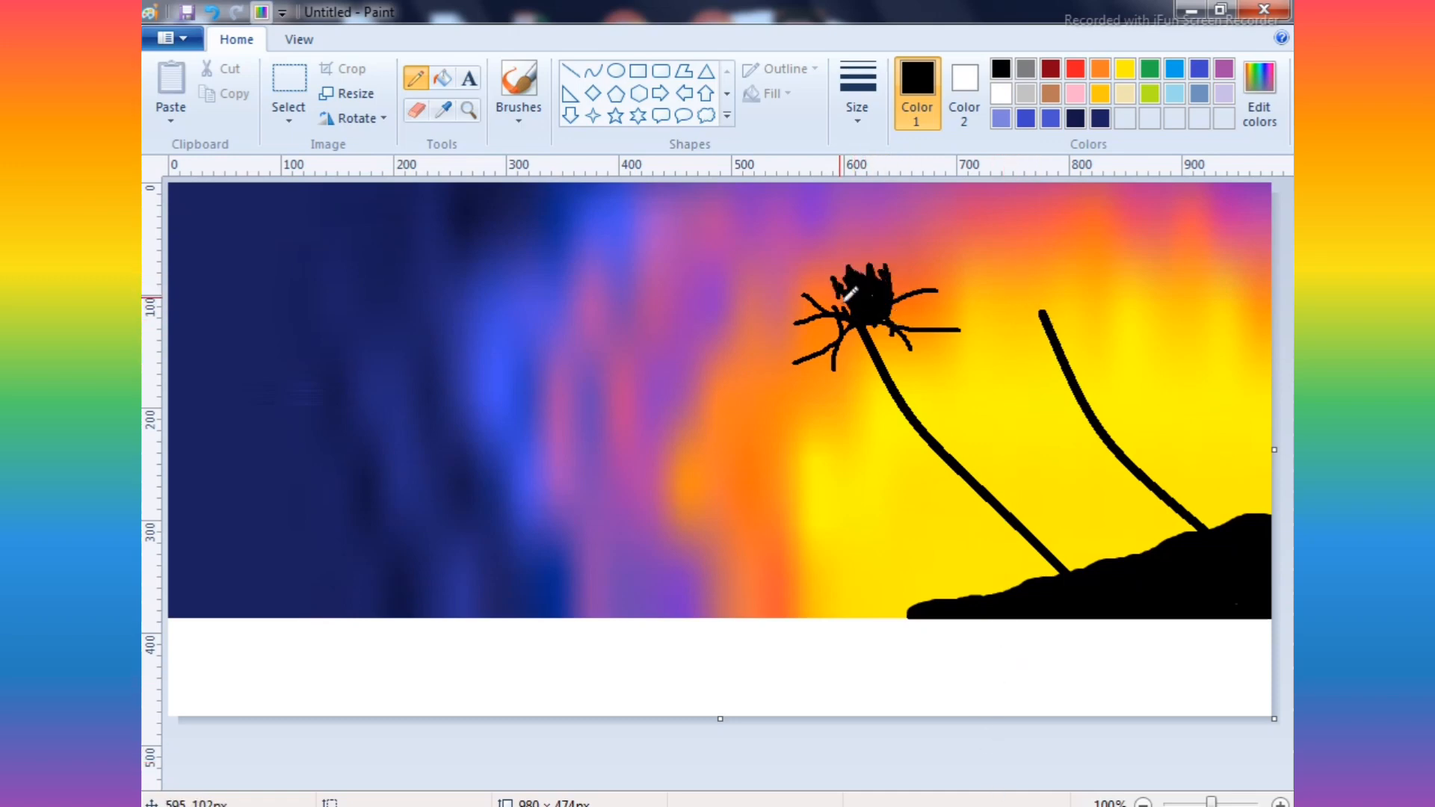
{"action": "mouse_move", "coordinate": [888, 280]}
{"action": "left_mouse_down"}
{"action": "mouse_move", "coordinate": [839, 287]}
{"action": "mouse_move", "coordinate": [858, 319]}
{"action": "mouse_move", "coordinate": [829, 274]}
{"action": "mouse_move", "coordinate": [862, 309]}
{"action": "mouse_move", "coordinate": [811, 317]}
{"action": "mouse_move", "coordinate": [841, 330]}
{"action": "mouse_move", "coordinate": [812, 315]}
{"action": "left_mouse_up"}
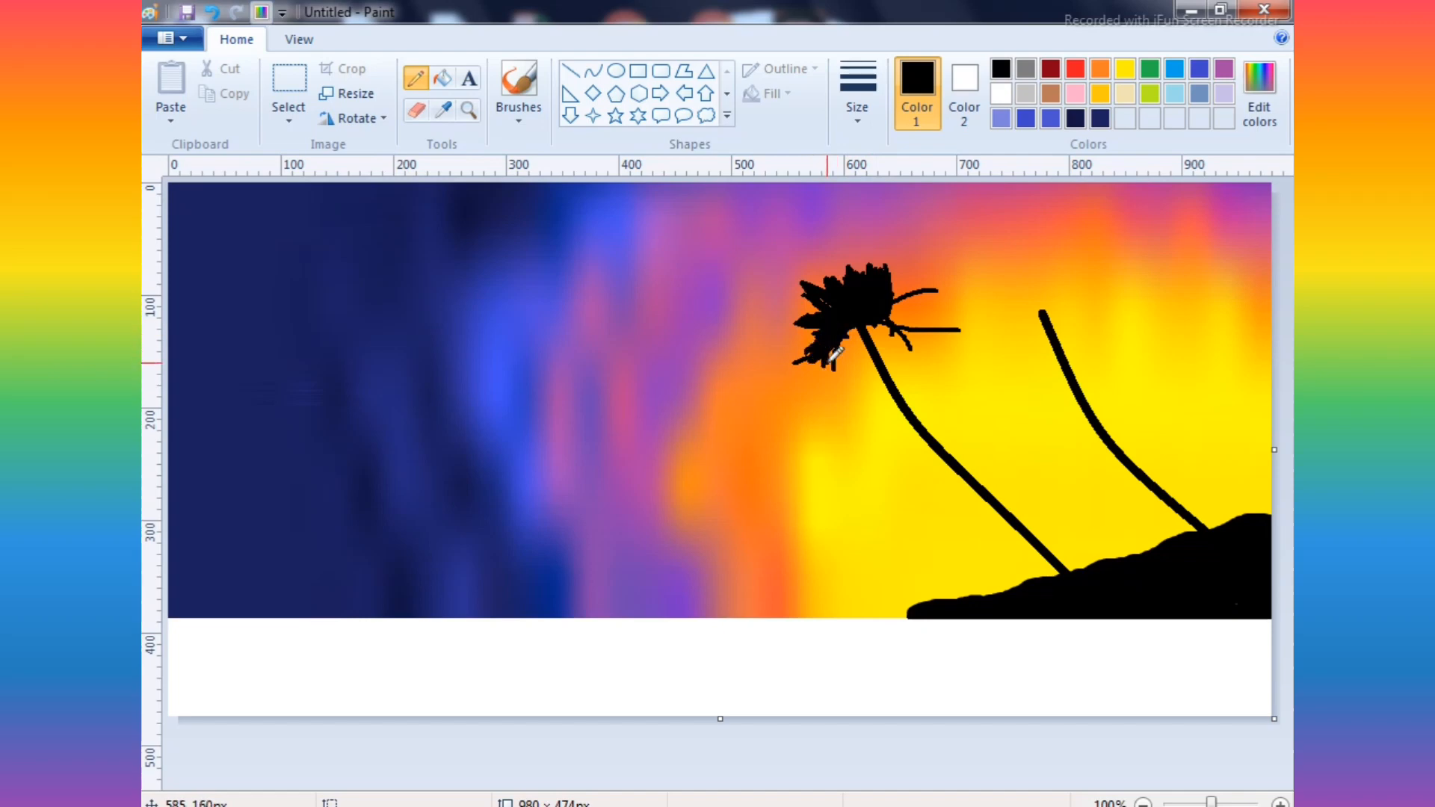
{"action": "left_click_drag", "start_coordinate": [844, 351], "coordinate": [850, 324]}
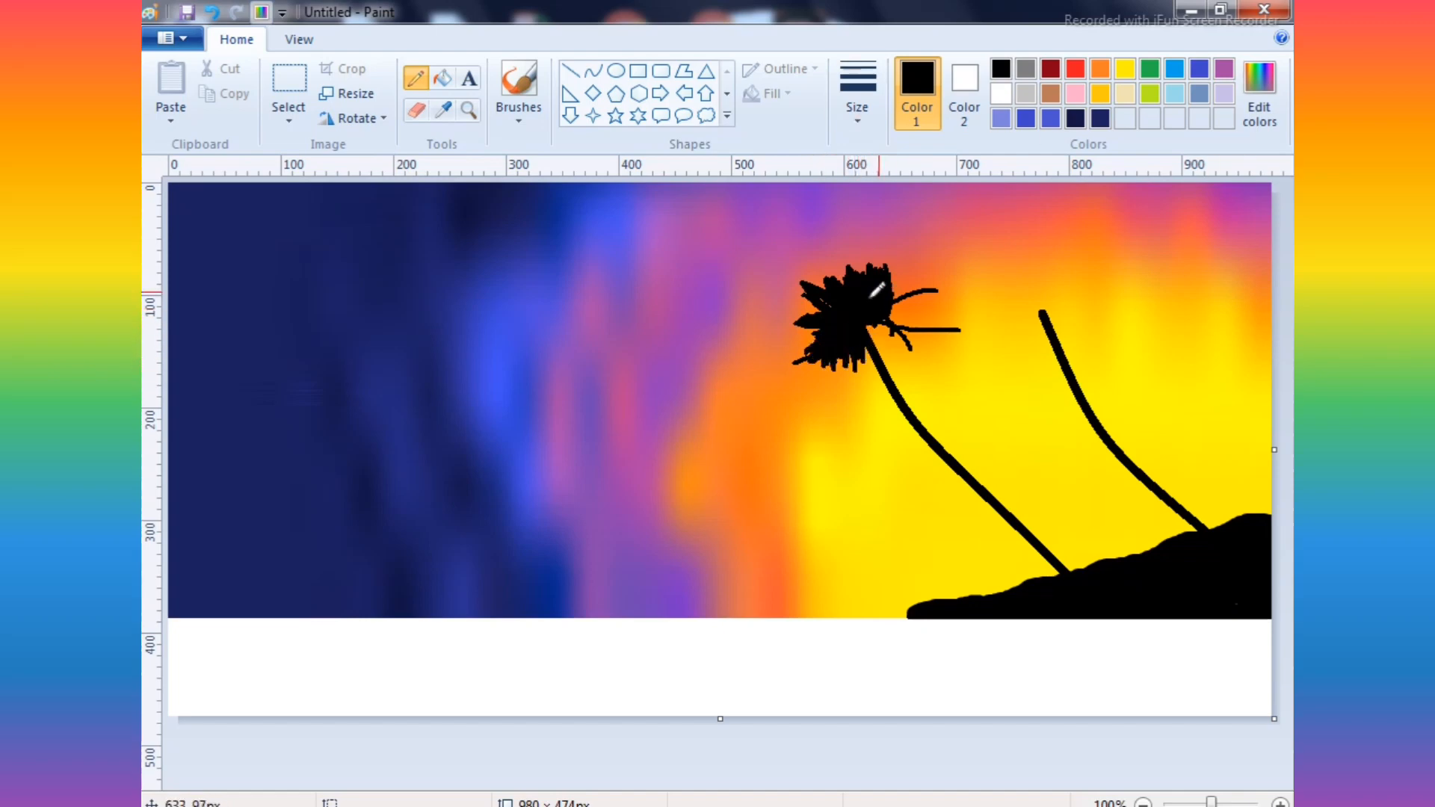
{"action": "mouse_move", "coordinate": [899, 279]}
{"action": "left_mouse_down"}
{"action": "mouse_move", "coordinate": [927, 280]}
{"action": "mouse_move", "coordinate": [887, 300]}
{"action": "left_mouse_up"}
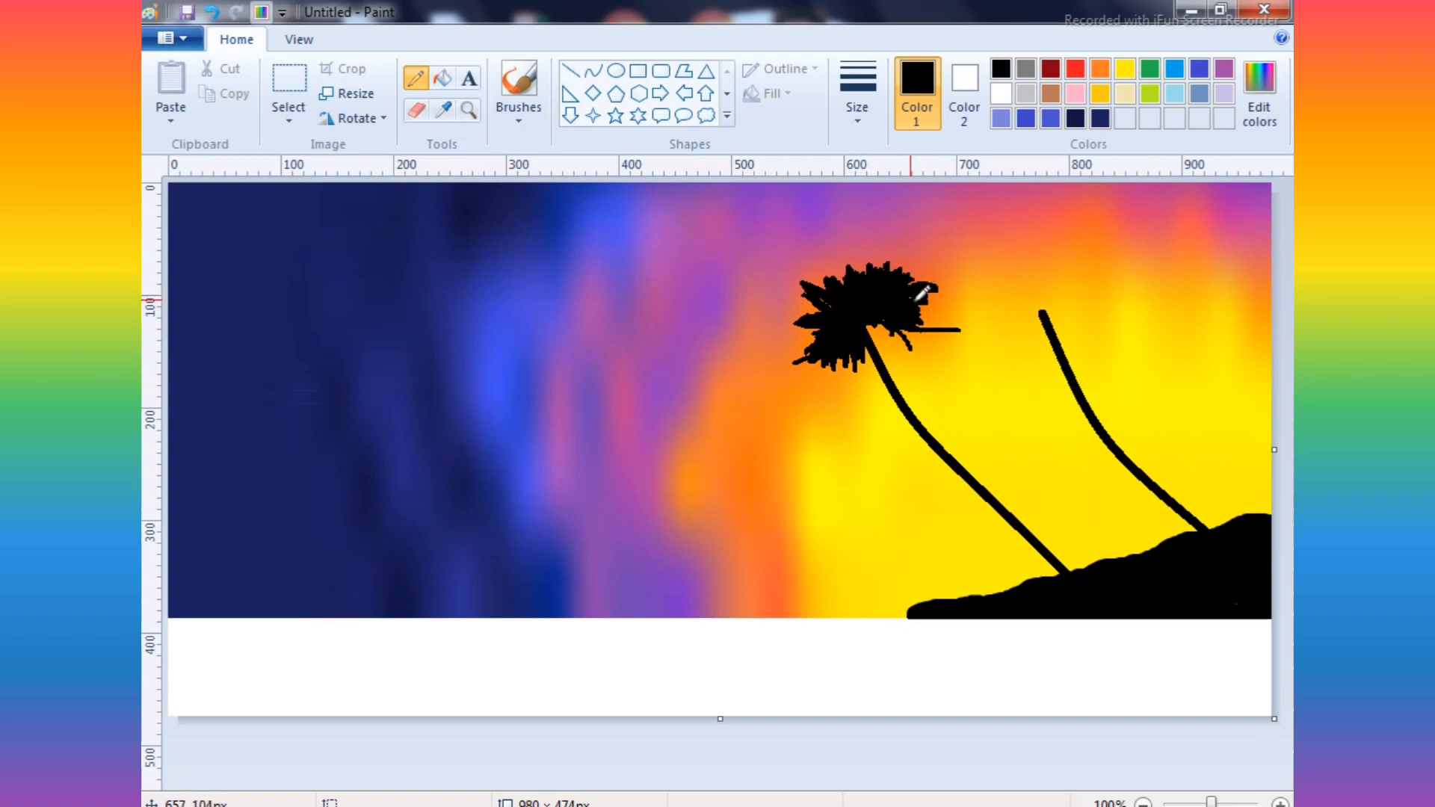
{"action": "mouse_move", "coordinate": [899, 329]}
{"action": "left_mouse_down"}
{"action": "mouse_move", "coordinate": [912, 344]}
{"action": "mouse_move", "coordinate": [881, 322]}
{"action": "left_mouse_up"}
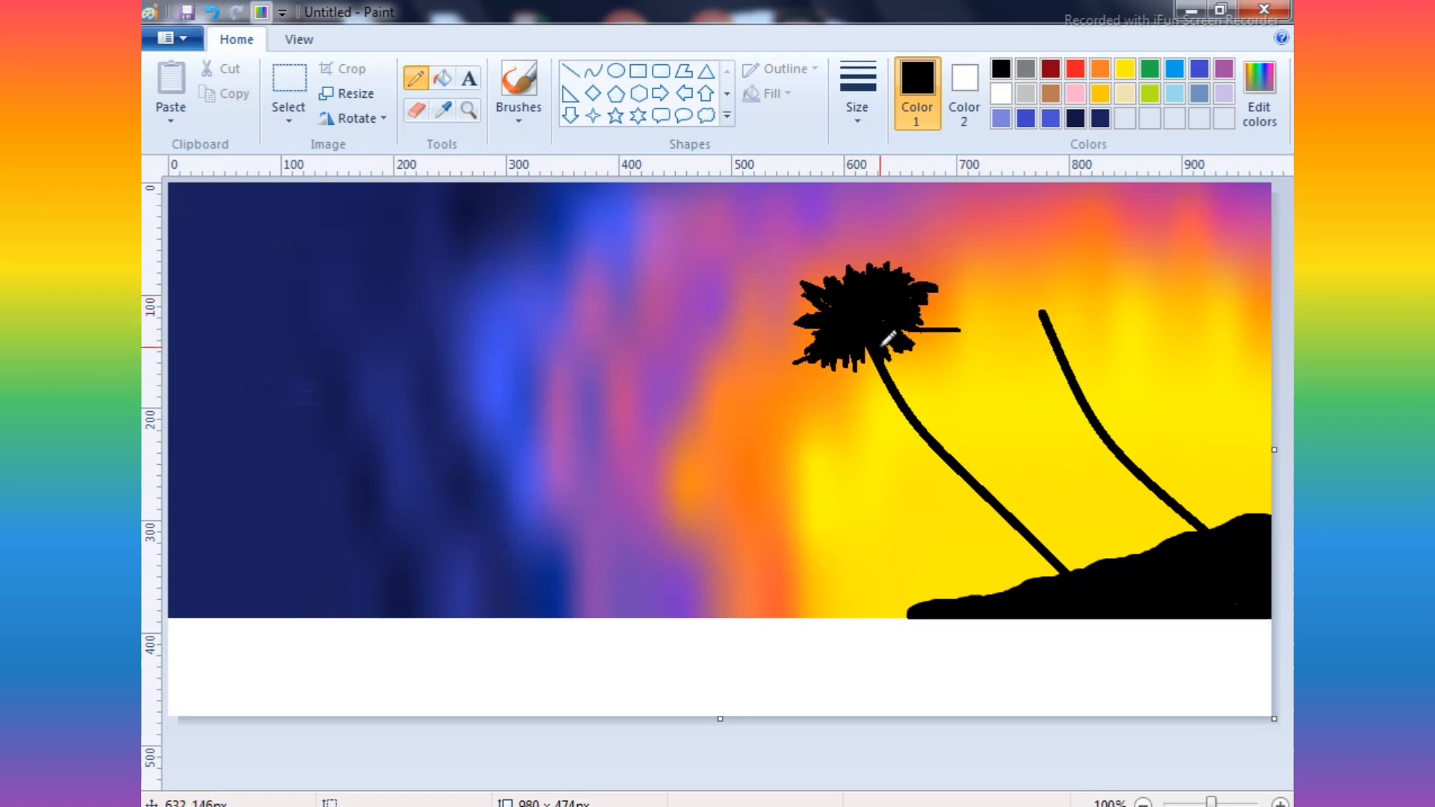
{"action": "mouse_move", "coordinate": [886, 332]}
{"action": "left_mouse_down"}
{"action": "mouse_move", "coordinate": [907, 362]}
{"action": "mouse_move", "coordinate": [903, 325]}
{"action": "mouse_move", "coordinate": [933, 336]}
{"action": "mouse_move", "coordinate": [887, 325]}
{"action": "mouse_move", "coordinate": [917, 313]}
{"action": "mouse_move", "coordinate": [959, 325]}
{"action": "mouse_move", "coordinate": [933, 307]}
{"action": "left_mouse_up"}
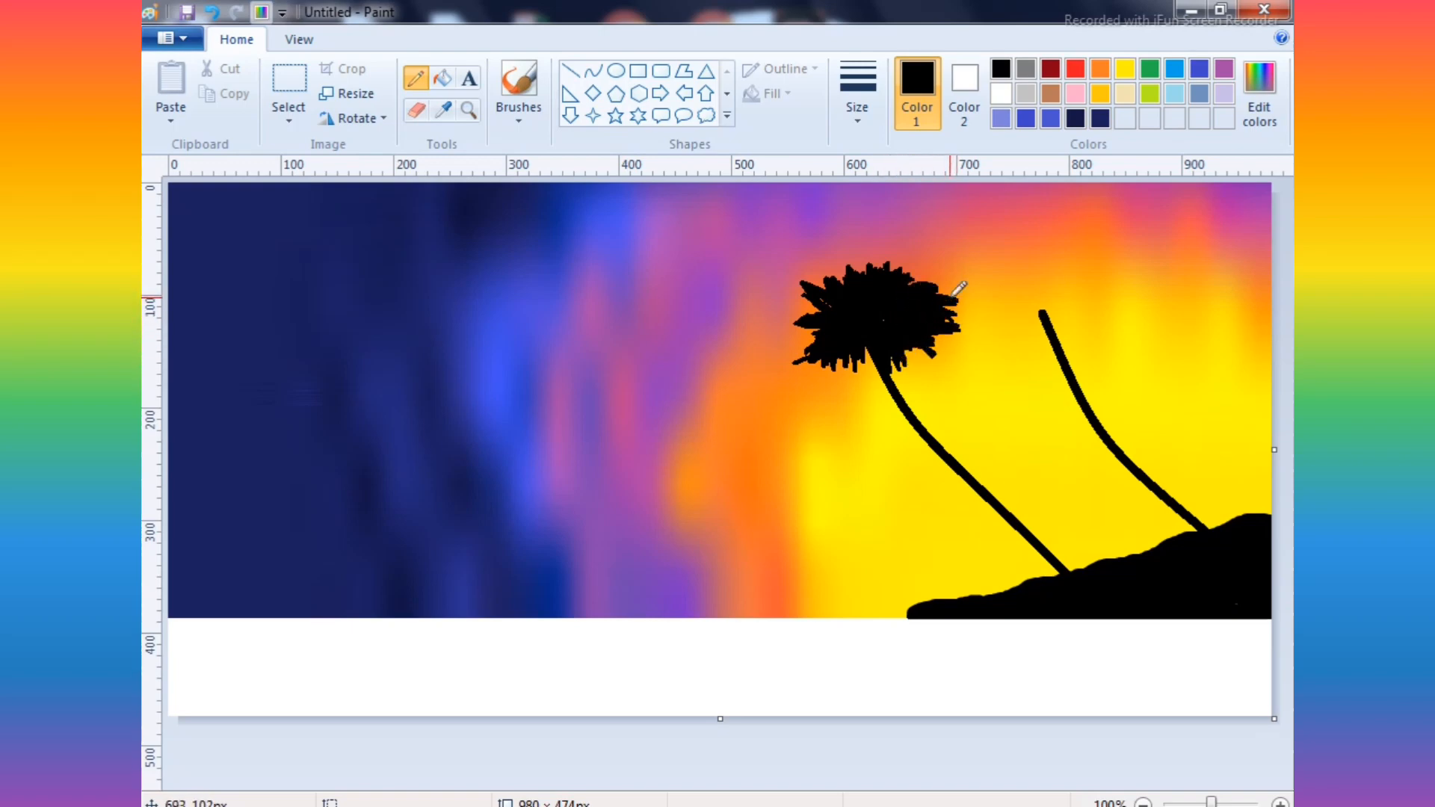
- Thicken the left palm's crown with short black Pencil strokes around its whole rim, rounding it to about 160 × 120 px
{"action": "left_click_drag", "start_coordinate": [923, 272], "coordinate": [887, 275]}
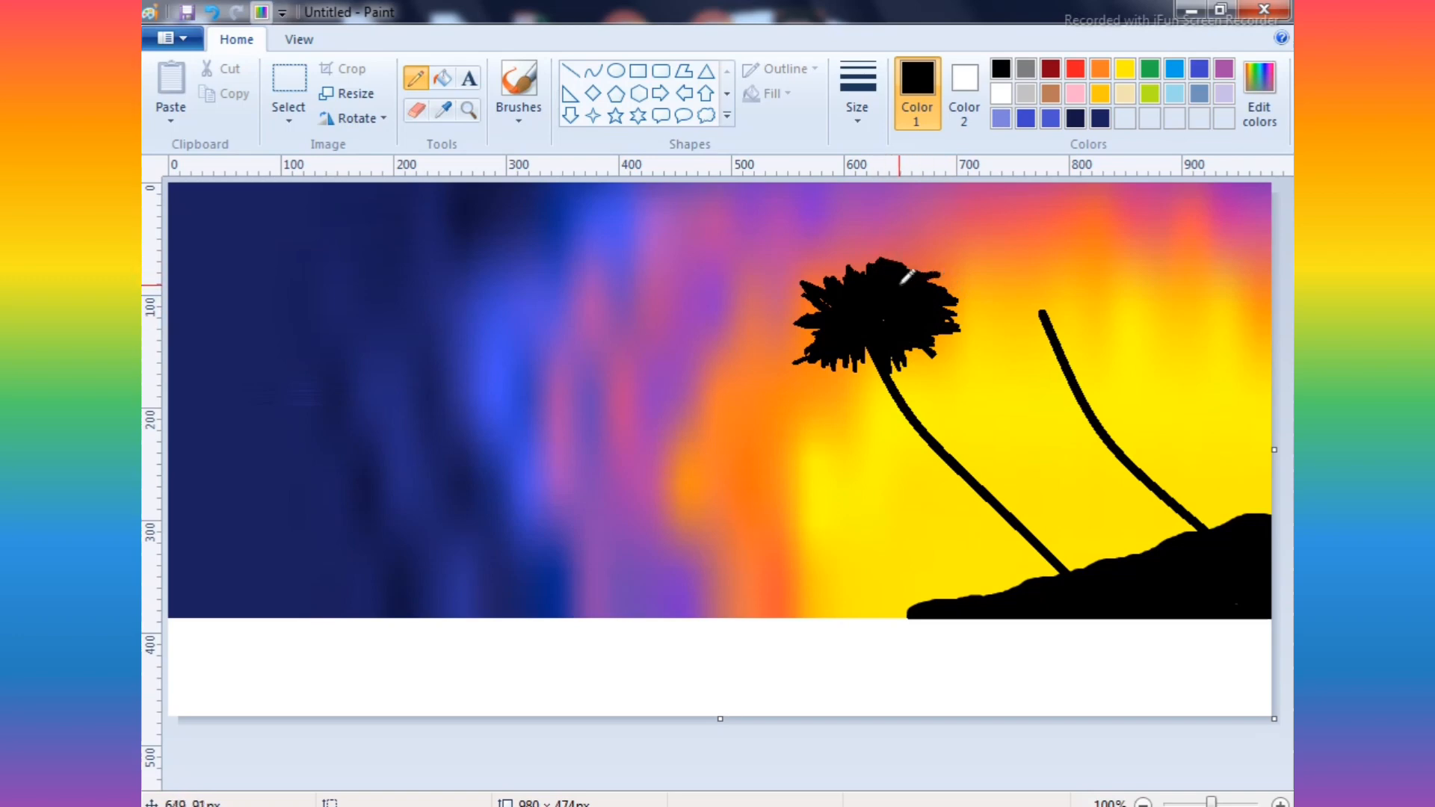
{"action": "mouse_move", "coordinate": [949, 338]}
{"action": "left_mouse_down"}
{"action": "mouse_move", "coordinate": [914, 370]}
{"action": "mouse_move", "coordinate": [878, 364]}
{"action": "mouse_move", "coordinate": [883, 310]}
{"action": "mouse_move", "coordinate": [934, 275]}
{"action": "mouse_move", "coordinate": [896, 260]}
{"action": "left_mouse_up"}
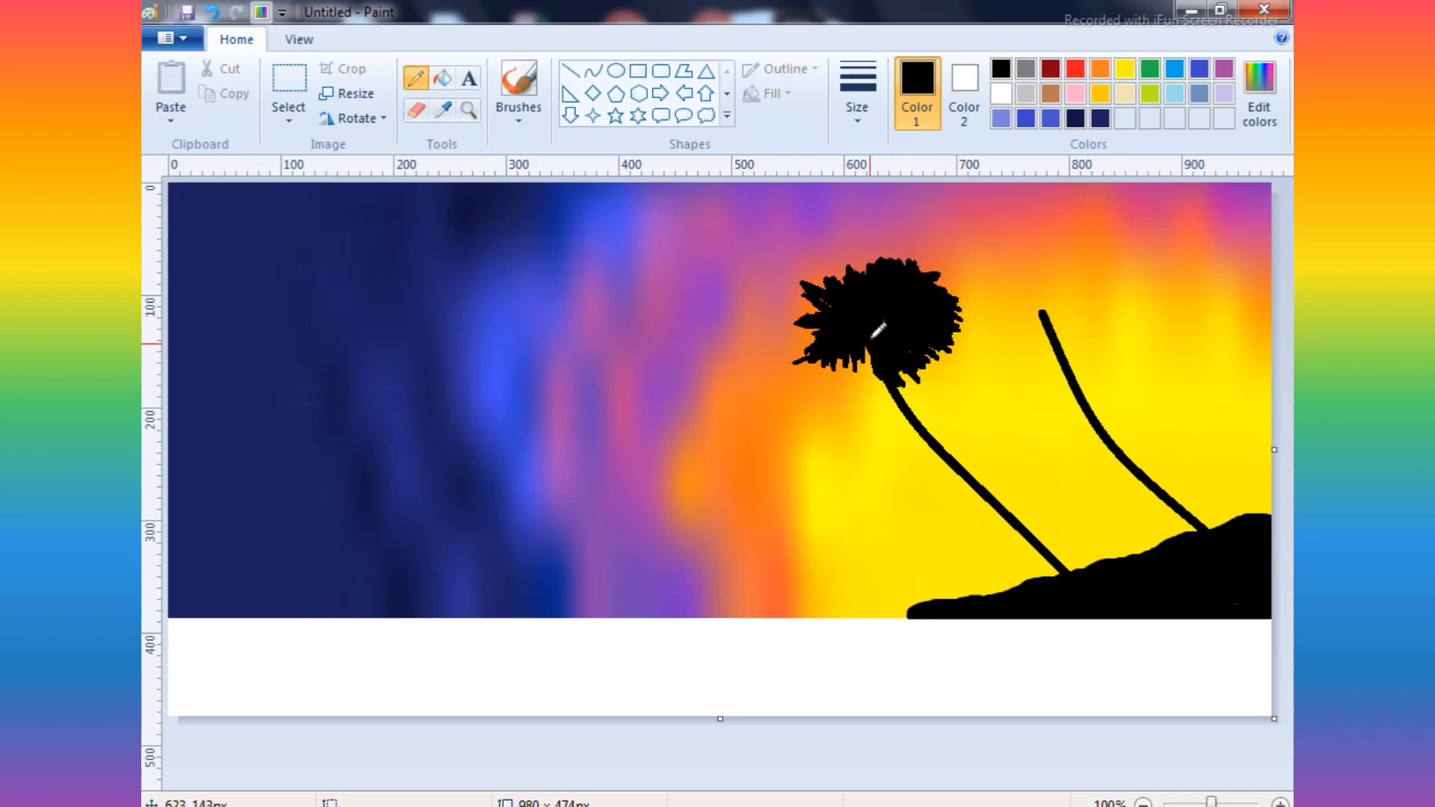
{"action": "mouse_move", "coordinate": [870, 343]}
{"action": "left_mouse_down"}
{"action": "mouse_move", "coordinate": [867, 366]}
{"action": "mouse_move", "coordinate": [855, 338]}
{"action": "mouse_move", "coordinate": [784, 323]}
{"action": "left_mouse_up"}
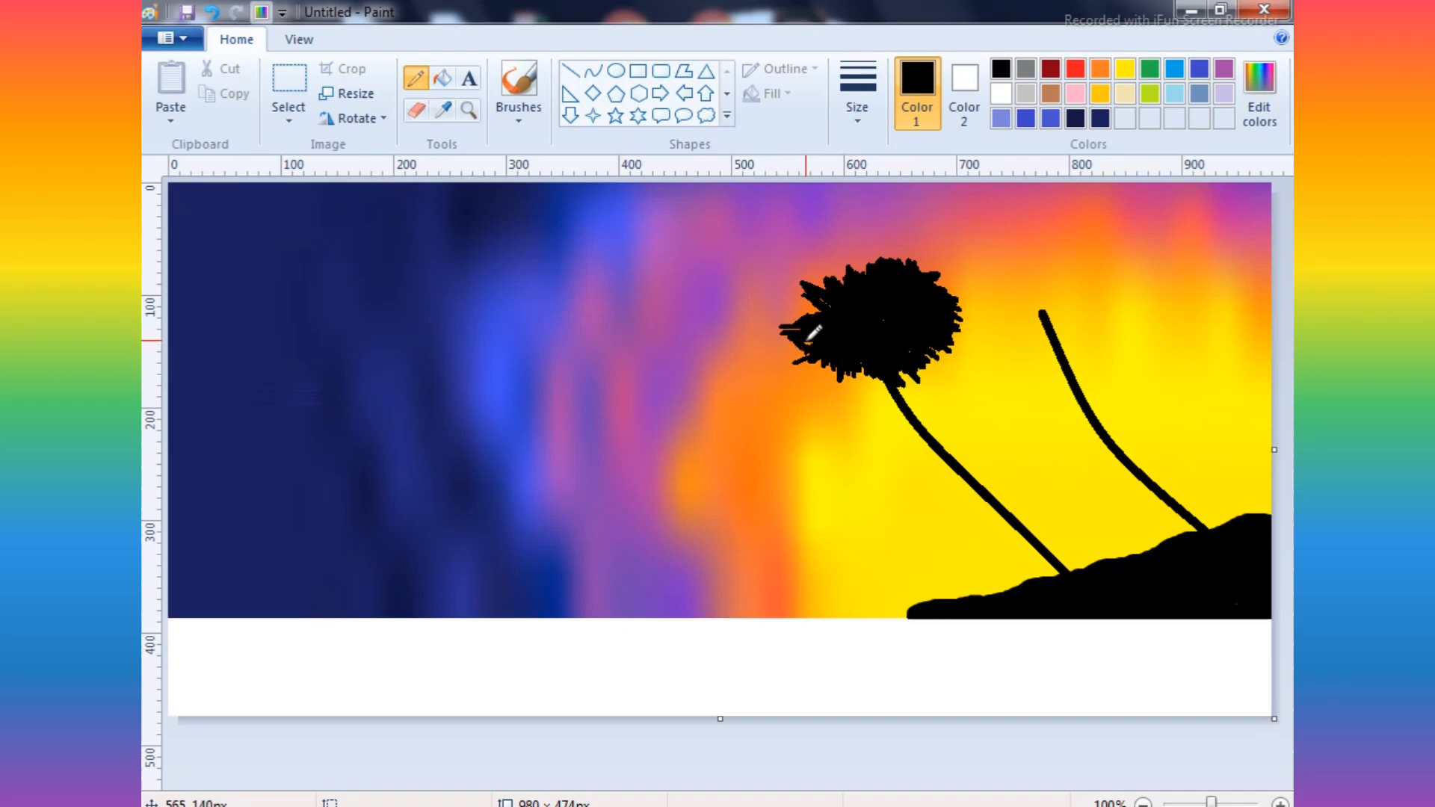
{"action": "mouse_move", "coordinate": [861, 265]}
{"action": "left_mouse_down"}
{"action": "mouse_move", "coordinate": [890, 270]}
{"action": "mouse_move", "coordinate": [930, 261]}
{"action": "left_mouse_up"}
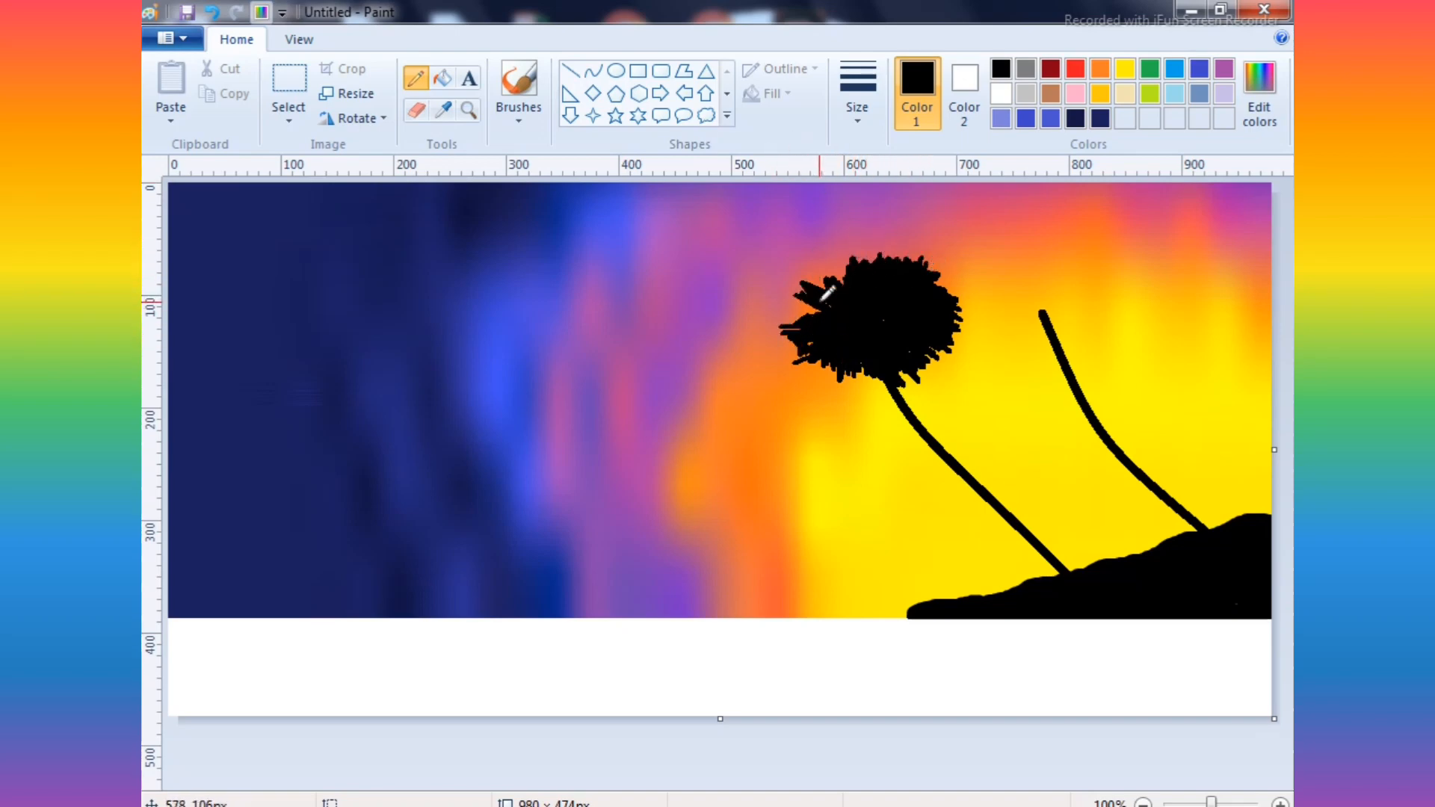
{"action": "mouse_move", "coordinate": [818, 303]}
{"action": "left_mouse_down"}
{"action": "mouse_move", "coordinate": [801, 311]}
{"action": "mouse_move", "coordinate": [826, 269]}
{"action": "left_mouse_up"}
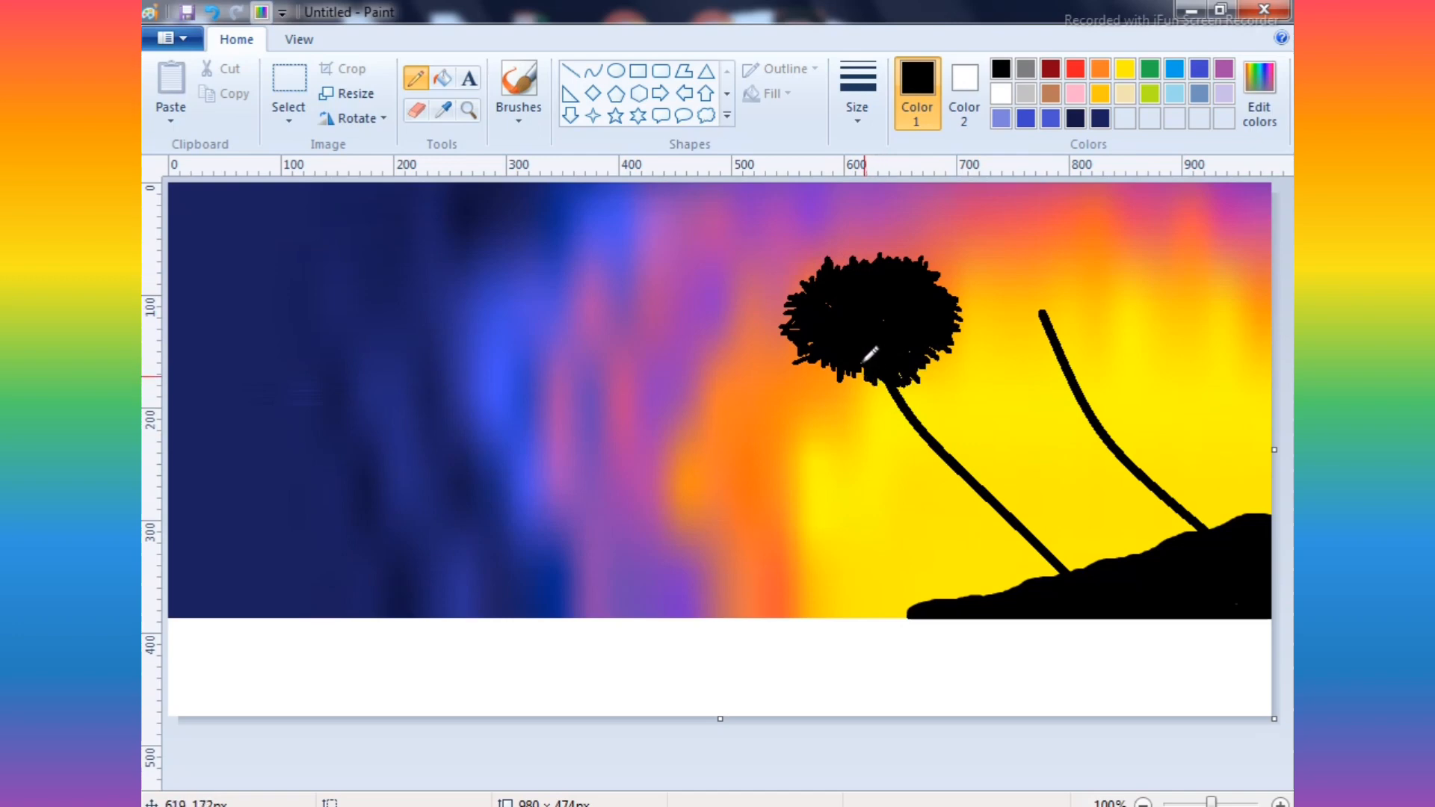
{"action": "left_click_drag", "start_coordinate": [864, 377], "coordinate": [858, 357]}
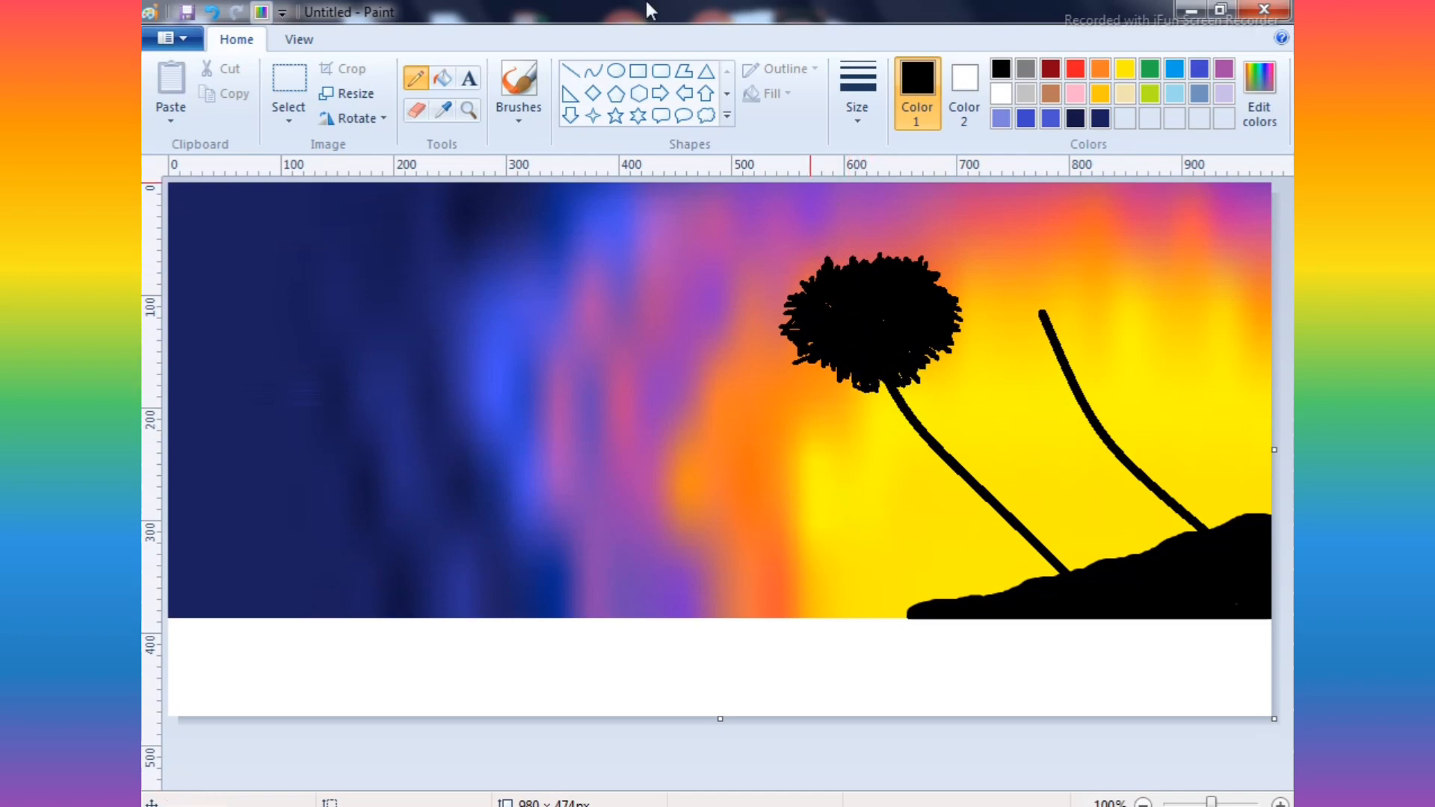
- Draw black frond ribs atop the second palm trunk and fill them with dense Pencil strokes into a spiky crown about 140 × 115 px
{"action": "mouse_move", "coordinate": [1073, 256]}
{"action": "left_mouse_down"}
{"action": "mouse_move", "coordinate": [1047, 303]}
{"action": "mouse_move", "coordinate": [1013, 271]}
{"action": "mouse_move", "coordinate": [1002, 324]}
{"action": "mouse_move", "coordinate": [1017, 362]}
{"action": "left_mouse_up"}
{"action": "mouse_move", "coordinate": [1040, 313]}
{"action": "left_mouse_down"}
{"action": "mouse_move", "coordinate": [1098, 322]}
{"action": "mouse_move", "coordinate": [1071, 299]}
{"action": "mouse_move", "coordinate": [1089, 301]}
{"action": "mouse_move", "coordinate": [1040, 304]}
{"action": "mouse_move", "coordinate": [1105, 313]}
{"action": "mouse_move", "coordinate": [1073, 343]}
{"action": "mouse_move", "coordinate": [1058, 328]}
{"action": "mouse_move", "coordinate": [1074, 346]}
{"action": "mouse_move", "coordinate": [1099, 315]}
{"action": "mouse_move", "coordinate": [1078, 298]}
{"action": "mouse_move", "coordinate": [1110, 307]}
{"action": "mouse_move", "coordinate": [1064, 287]}
{"action": "mouse_move", "coordinate": [1078, 264]}
{"action": "mouse_move", "coordinate": [1083, 287]}
{"action": "mouse_move", "coordinate": [1064, 282]}
{"action": "mouse_move", "coordinate": [1091, 295]}
{"action": "left_mouse_up"}
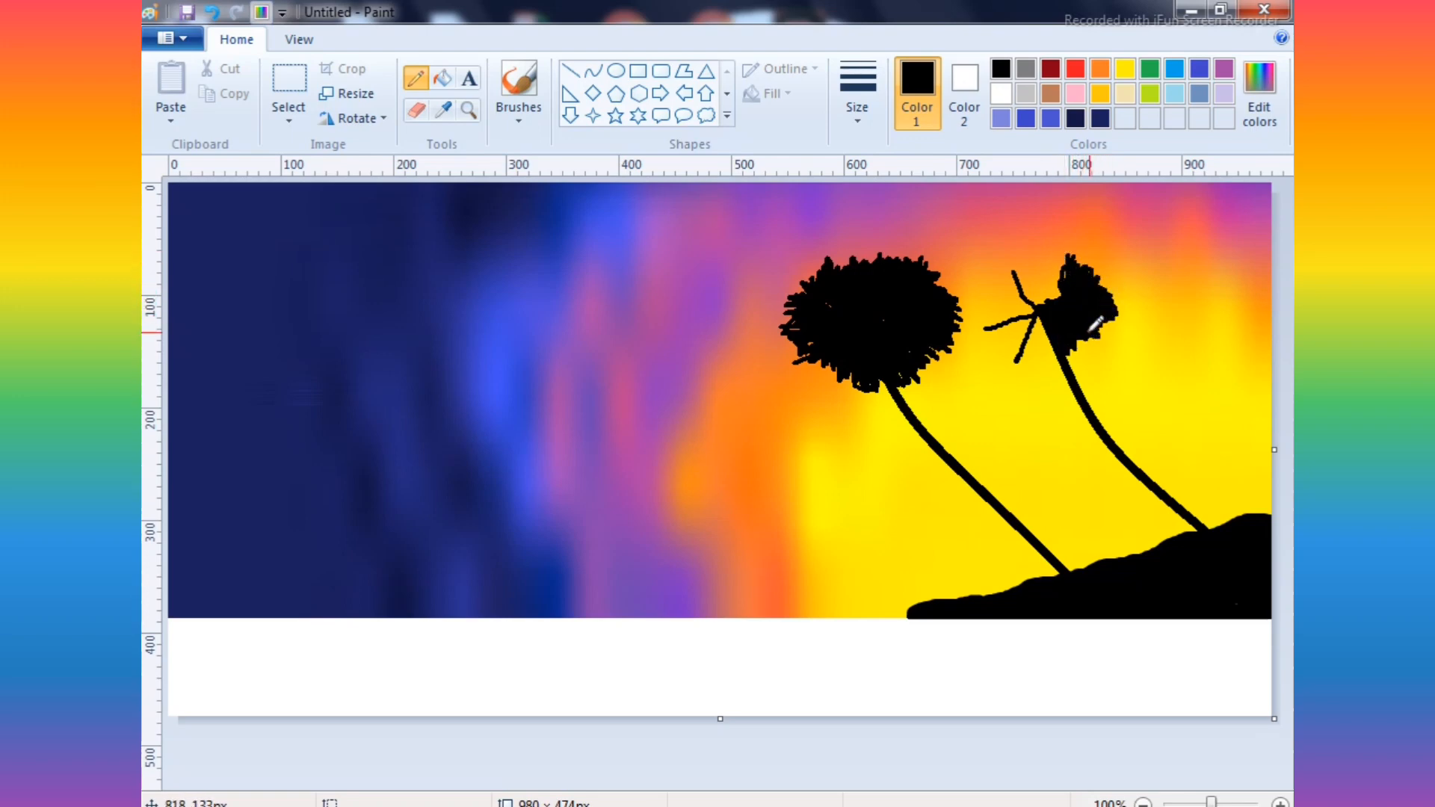
{"action": "mouse_move", "coordinate": [1069, 291]}
{"action": "left_mouse_down"}
{"action": "mouse_move", "coordinate": [1036, 262]}
{"action": "mouse_move", "coordinate": [1051, 270]}
{"action": "mouse_move", "coordinate": [1053, 254]}
{"action": "mouse_move", "coordinate": [1019, 279]}
{"action": "mouse_move", "coordinate": [1042, 250]}
{"action": "mouse_move", "coordinate": [1048, 268]}
{"action": "mouse_move", "coordinate": [1059, 253]}
{"action": "mouse_move", "coordinate": [1050, 304]}
{"action": "mouse_move", "coordinate": [1052, 267]}
{"action": "mouse_move", "coordinate": [1035, 250]}
{"action": "mouse_move", "coordinate": [1014, 282]}
{"action": "mouse_move", "coordinate": [1024, 264]}
{"action": "mouse_move", "coordinate": [1028, 301]}
{"action": "mouse_move", "coordinate": [1009, 283]}
{"action": "mouse_move", "coordinate": [1032, 311]}
{"action": "mouse_move", "coordinate": [1002, 320]}
{"action": "mouse_move", "coordinate": [1016, 305]}
{"action": "mouse_move", "coordinate": [985, 290]}
{"action": "mouse_move", "coordinate": [1015, 296]}
{"action": "mouse_move", "coordinate": [1021, 316]}
{"action": "mouse_move", "coordinate": [986, 288]}
{"action": "mouse_move", "coordinate": [1026, 338]}
{"action": "left_mouse_up"}
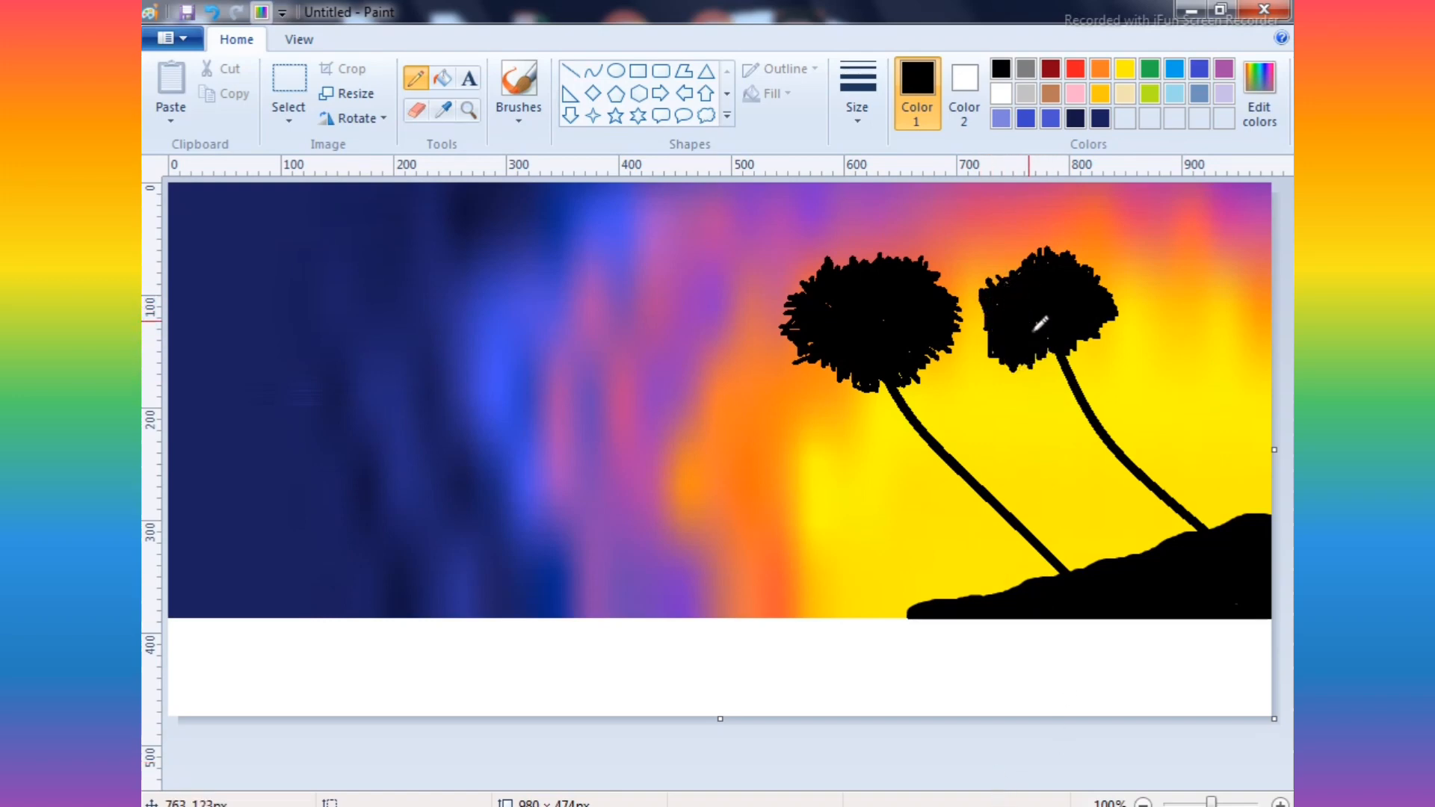
{"action": "mouse_move", "coordinate": [1016, 258]}
{"action": "left_mouse_down"}
{"action": "mouse_move", "coordinate": [1079, 255]}
{"action": "mouse_move", "coordinate": [1123, 290]}
{"action": "mouse_move", "coordinate": [1123, 315]}
{"action": "mouse_move", "coordinate": [1074, 332]}
{"action": "mouse_move", "coordinate": [1101, 334]}
{"action": "mouse_move", "coordinate": [1087, 348]}
{"action": "mouse_move", "coordinate": [1054, 344]}
{"action": "mouse_move", "coordinate": [1046, 369]}
{"action": "mouse_move", "coordinate": [1061, 368]}
{"action": "mouse_move", "coordinate": [983, 352]}
{"action": "mouse_move", "coordinate": [983, 307]}
{"action": "mouse_move", "coordinate": [990, 340]}
{"action": "mouse_move", "coordinate": [1032, 330]}
{"action": "mouse_move", "coordinate": [996, 296]}
{"action": "mouse_move", "coordinate": [979, 321]}
{"action": "mouse_move", "coordinate": [1013, 277]}
{"action": "left_mouse_up"}
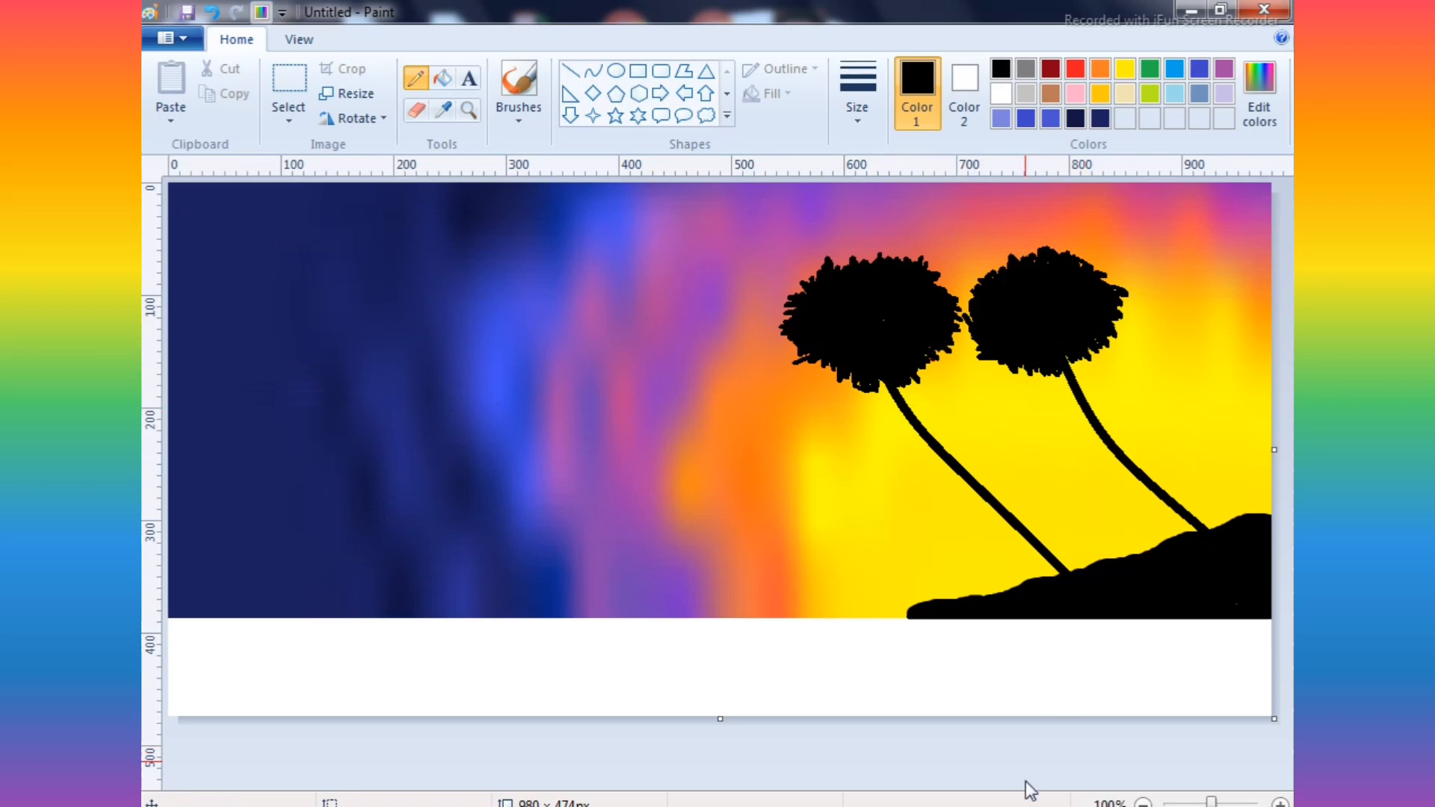
- Add fine black grass sprigs along the hill's upper slope using the Pencil at its thinnest size
{"action": "left_click", "coordinate": [856, 110]}
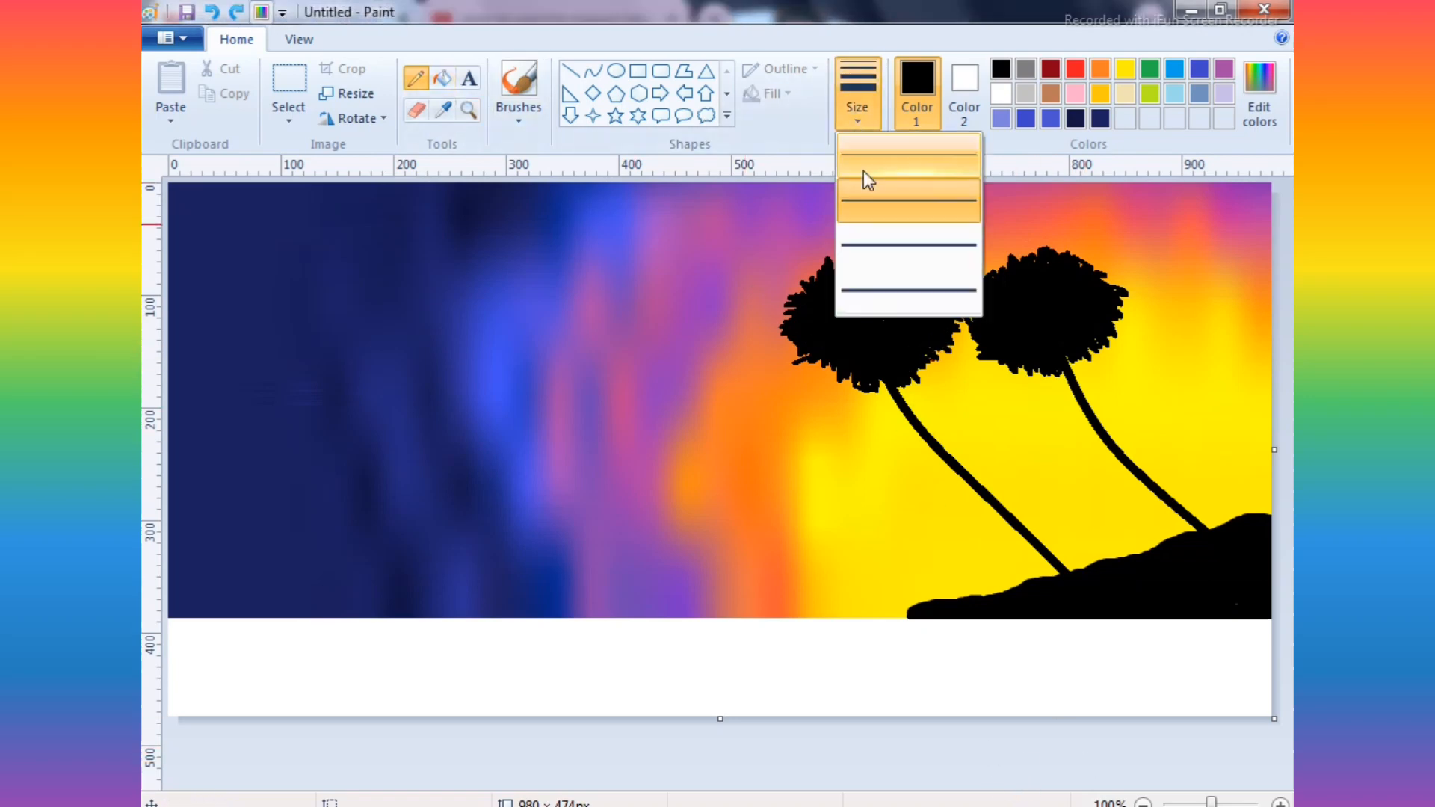
{"action": "left_click", "coordinate": [867, 181]}
{"action": "left_click_drag", "start_coordinate": [981, 578], "coordinate": [998, 590]}
{"action": "left_click_drag", "start_coordinate": [1121, 548], "coordinate": [1123, 555]}
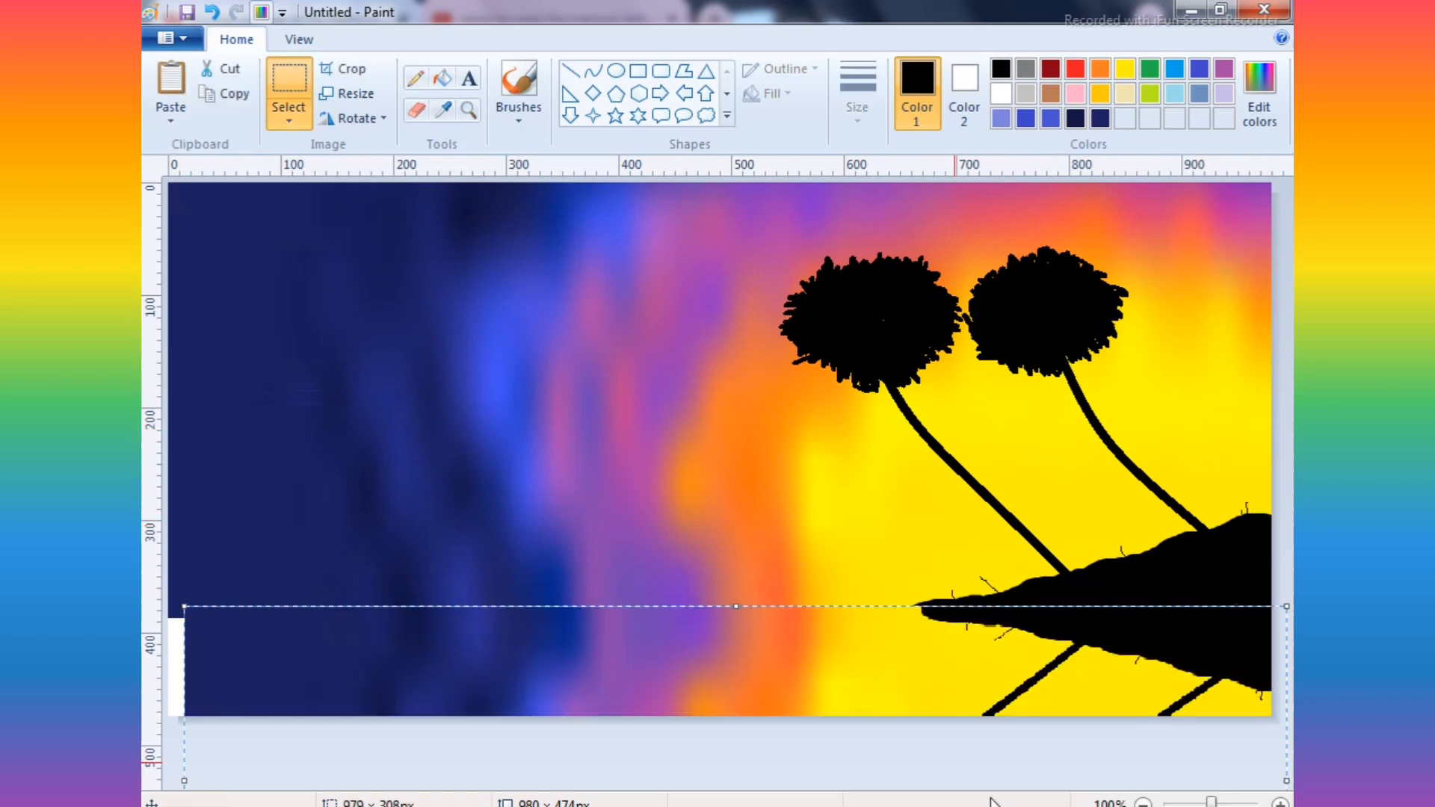
- Reposition the vertically flipped copy of the scene below the horizon as a water reflection, aligned with the original hill and leaving a thin white horizon line
{"action": "key", "text": "ctrl+z"}
{"action": "left_click_drag", "start_coordinate": [652, 433], "coordinate": [653, 806]}
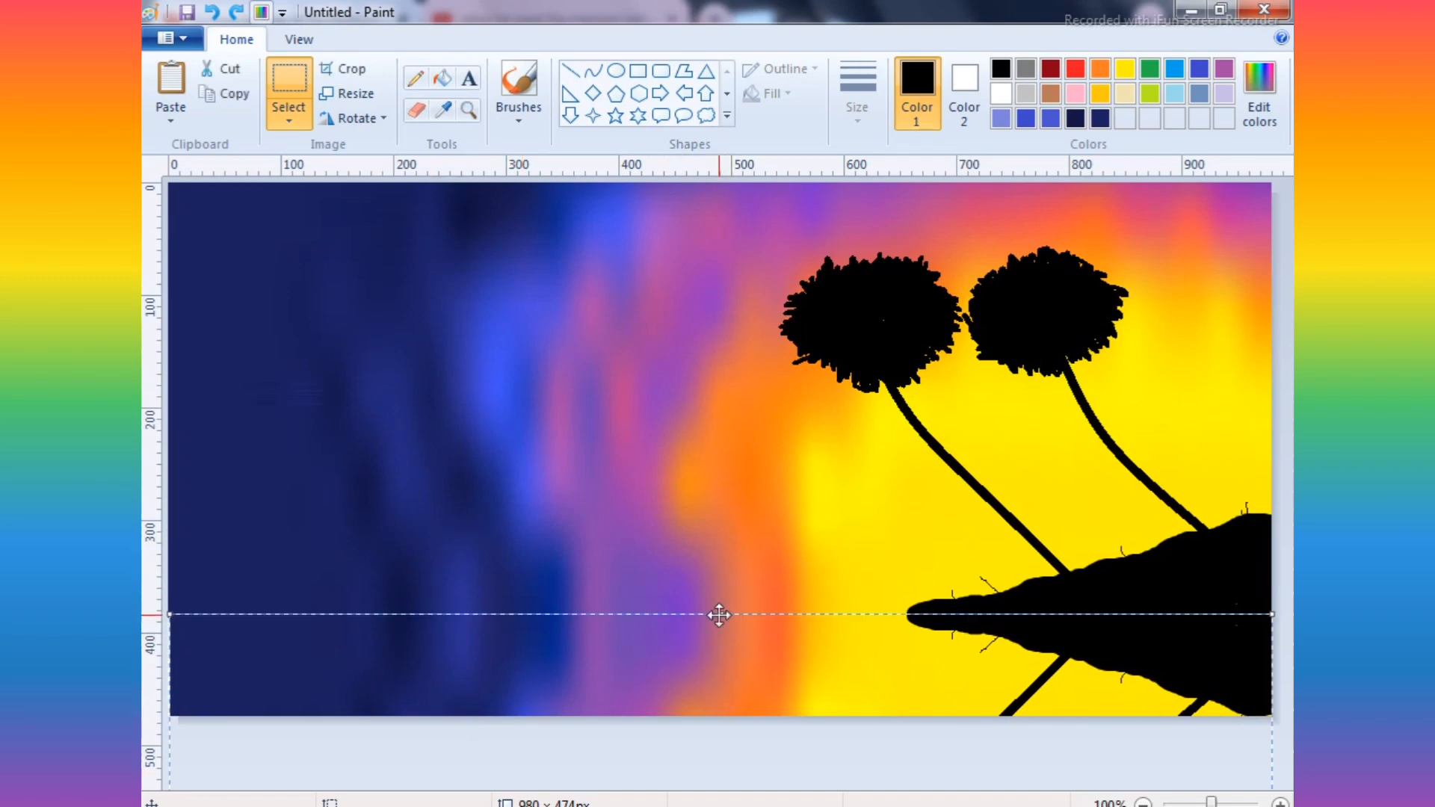
{"action": "left_click_drag", "start_coordinate": [719, 615], "coordinate": [670, 646]}
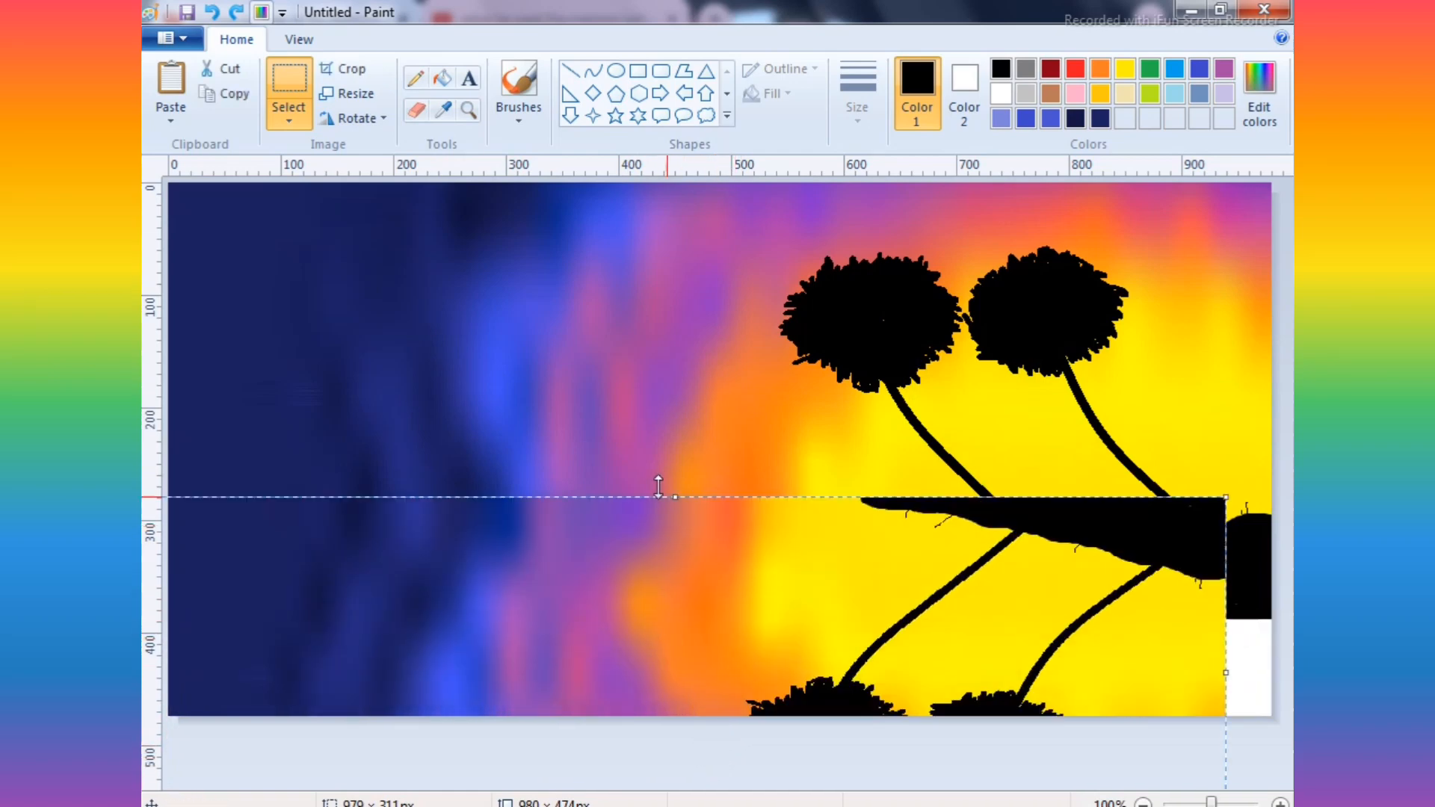
{"action": "left_click_drag", "start_coordinate": [675, 494], "coordinate": [714, 722]}
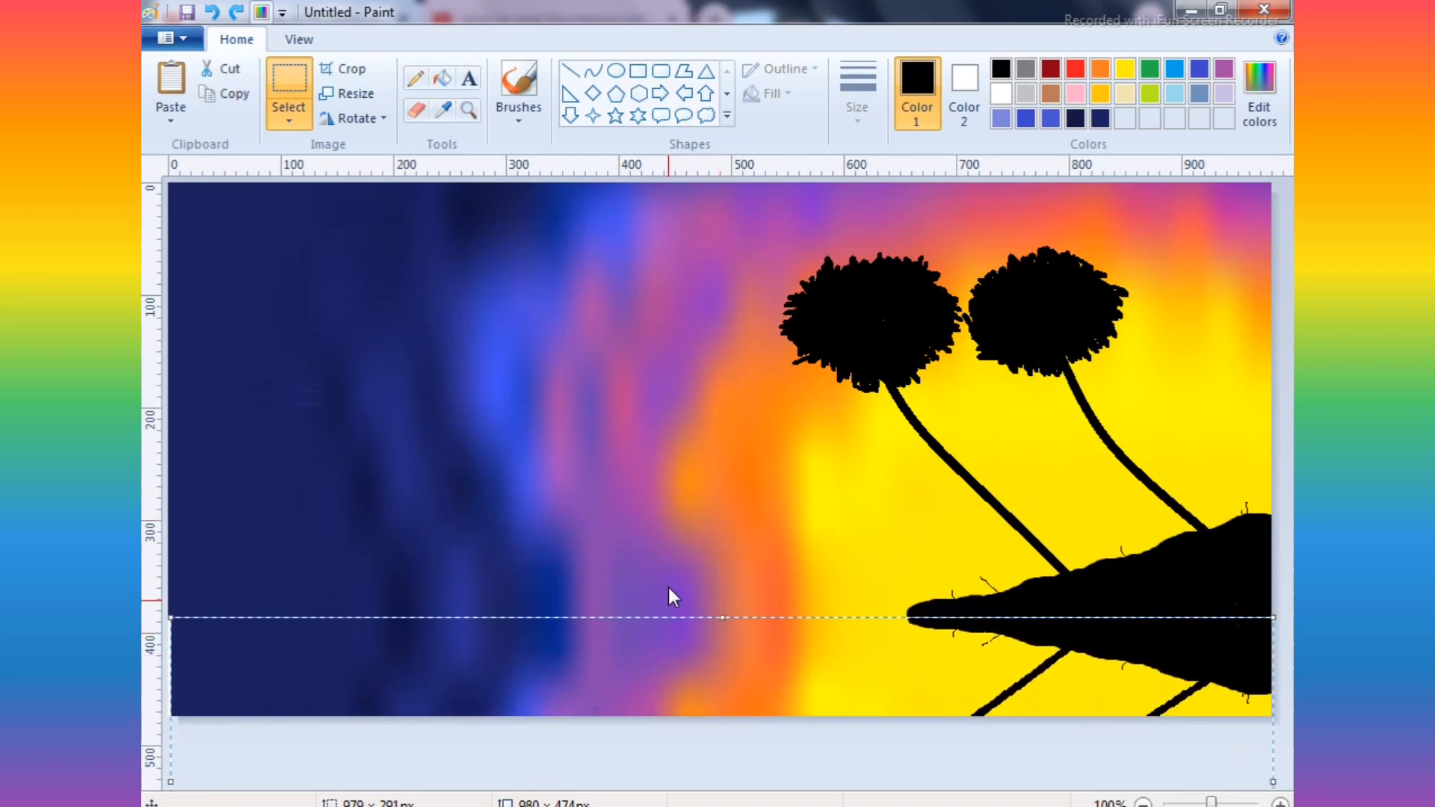
{"action": "left_click", "coordinate": [682, 503]}
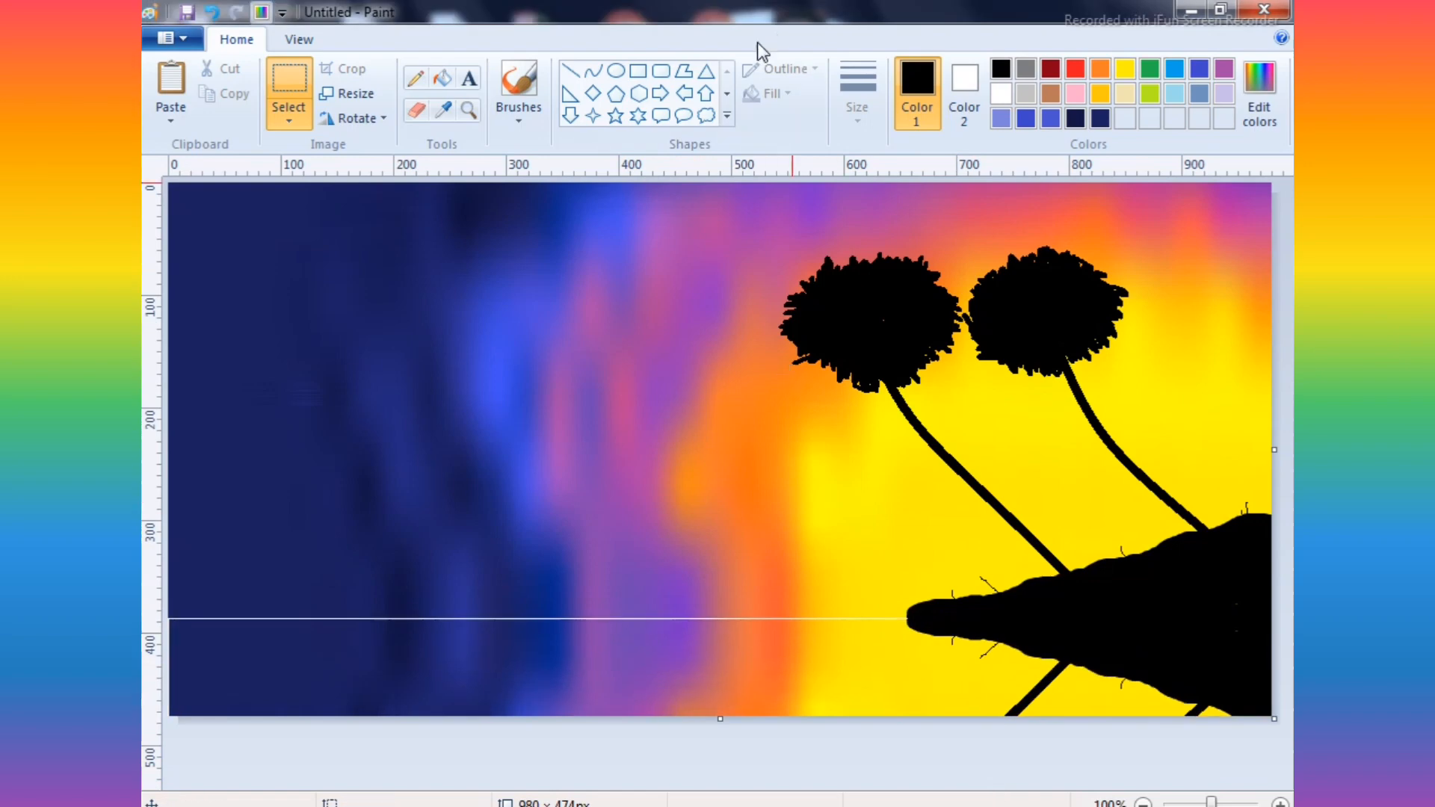
- Draw a short white line on the yellow water below the hill's tip with the Line tool at the thinnest width
{"action": "left_click", "coordinate": [570, 71]}
{"action": "left_click", "coordinate": [1000, 93]}
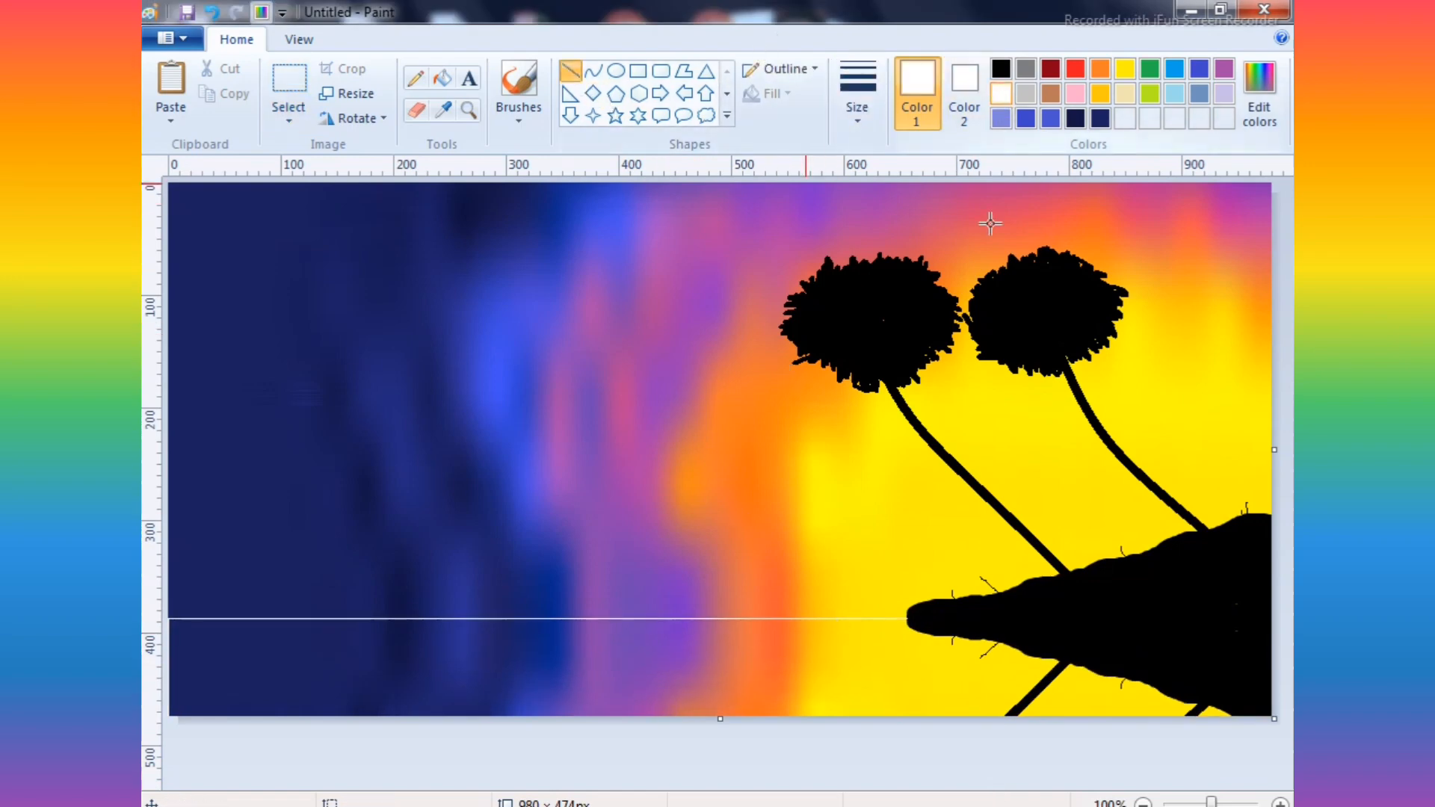
{"action": "left_click_drag", "start_coordinate": [912, 659], "coordinate": [870, 662]}
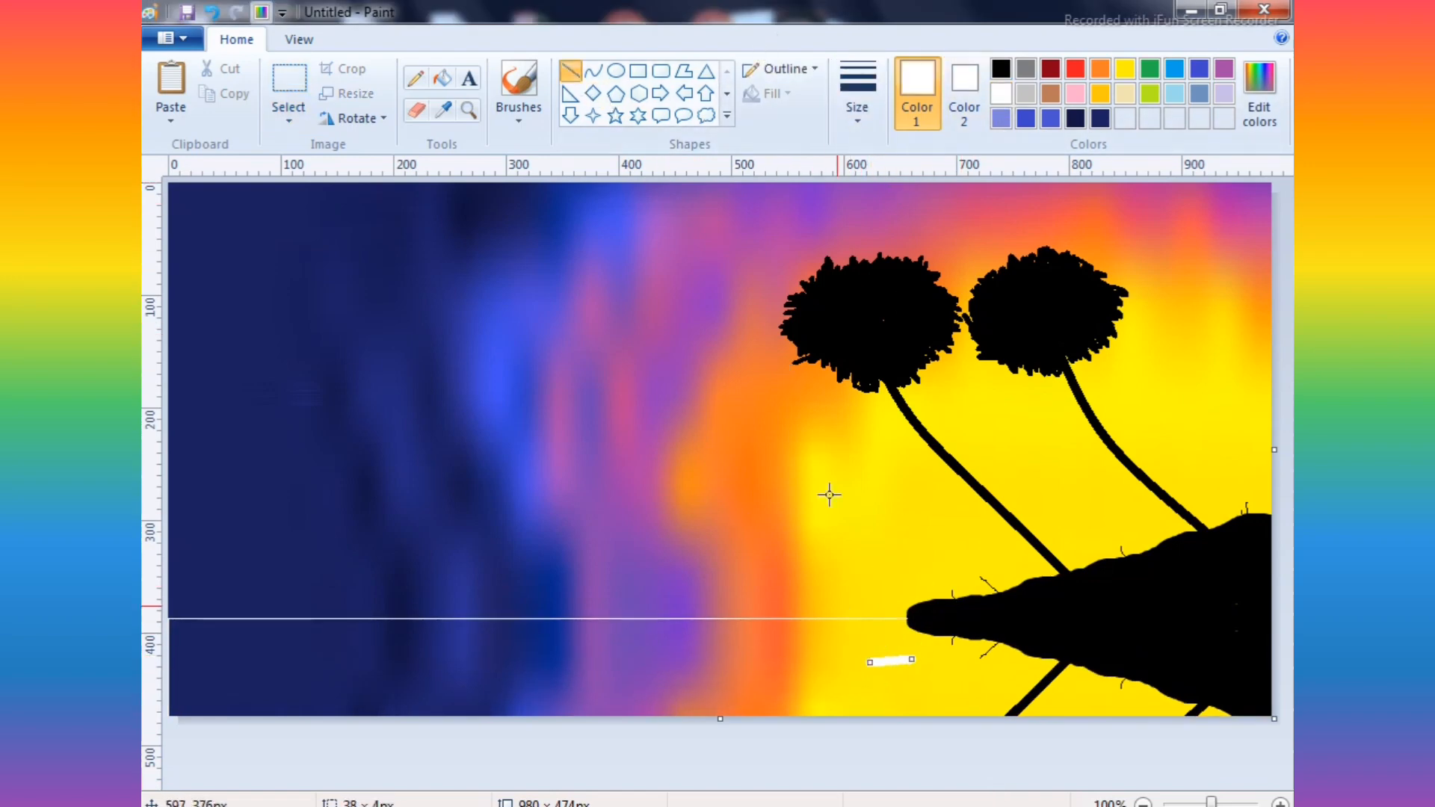
{"action": "left_click", "coordinate": [858, 112]}
{"action": "left_click", "coordinate": [846, 166]}
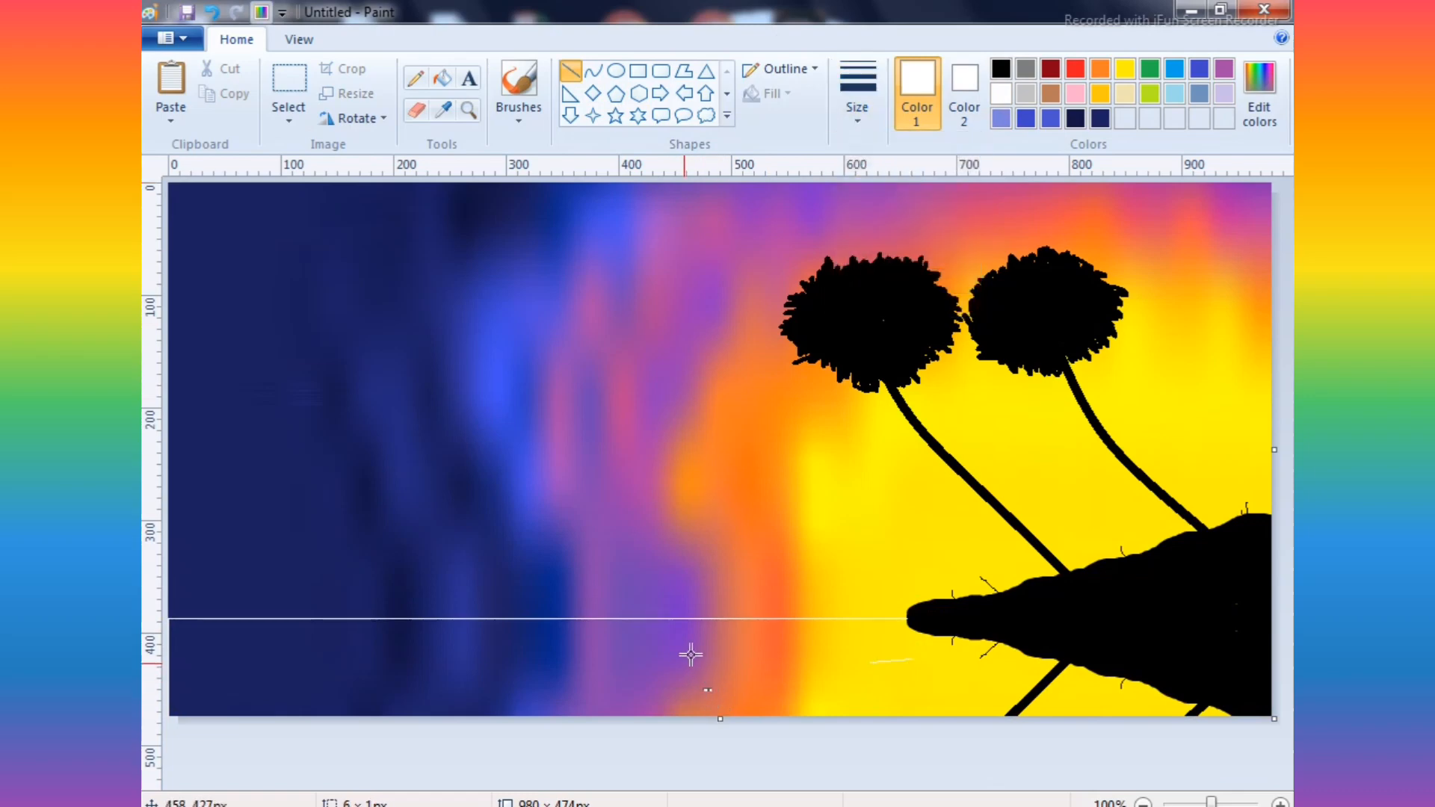
- Scatter short thin white horizontal lines across the water below the horizon as light ripples
{"action": "left_click_drag", "start_coordinate": [733, 643], "coordinate": [633, 643]}
{"action": "mouse_move", "coordinate": [593, 692]}
{"action": "left_mouse_down"}
{"action": "mouse_move", "coordinate": [494, 676]}
{"action": "mouse_move", "coordinate": [379, 690]}
{"action": "left_mouse_up"}
{"action": "left_click_drag", "start_coordinate": [301, 649], "coordinate": [244, 647]}
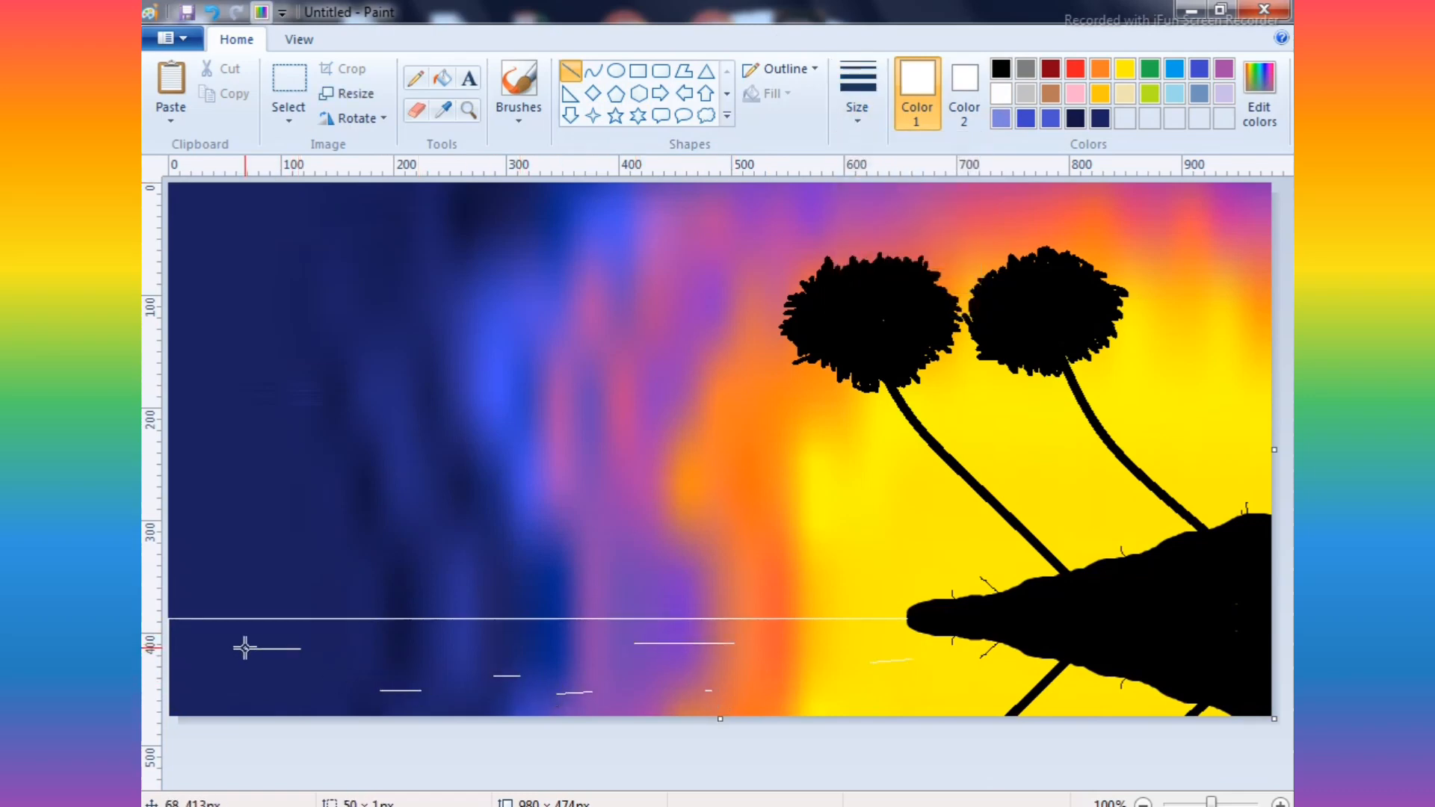
{"action": "left_click_drag", "start_coordinate": [258, 701], "coordinate": [228, 701]}
{"action": "left_click_drag", "start_coordinate": [491, 640], "coordinate": [443, 641]}
{"action": "left_click_drag", "start_coordinate": [744, 685], "coordinate": [923, 689]}
{"action": "left_click_drag", "start_coordinate": [821, 644], "coordinate": [756, 645]}
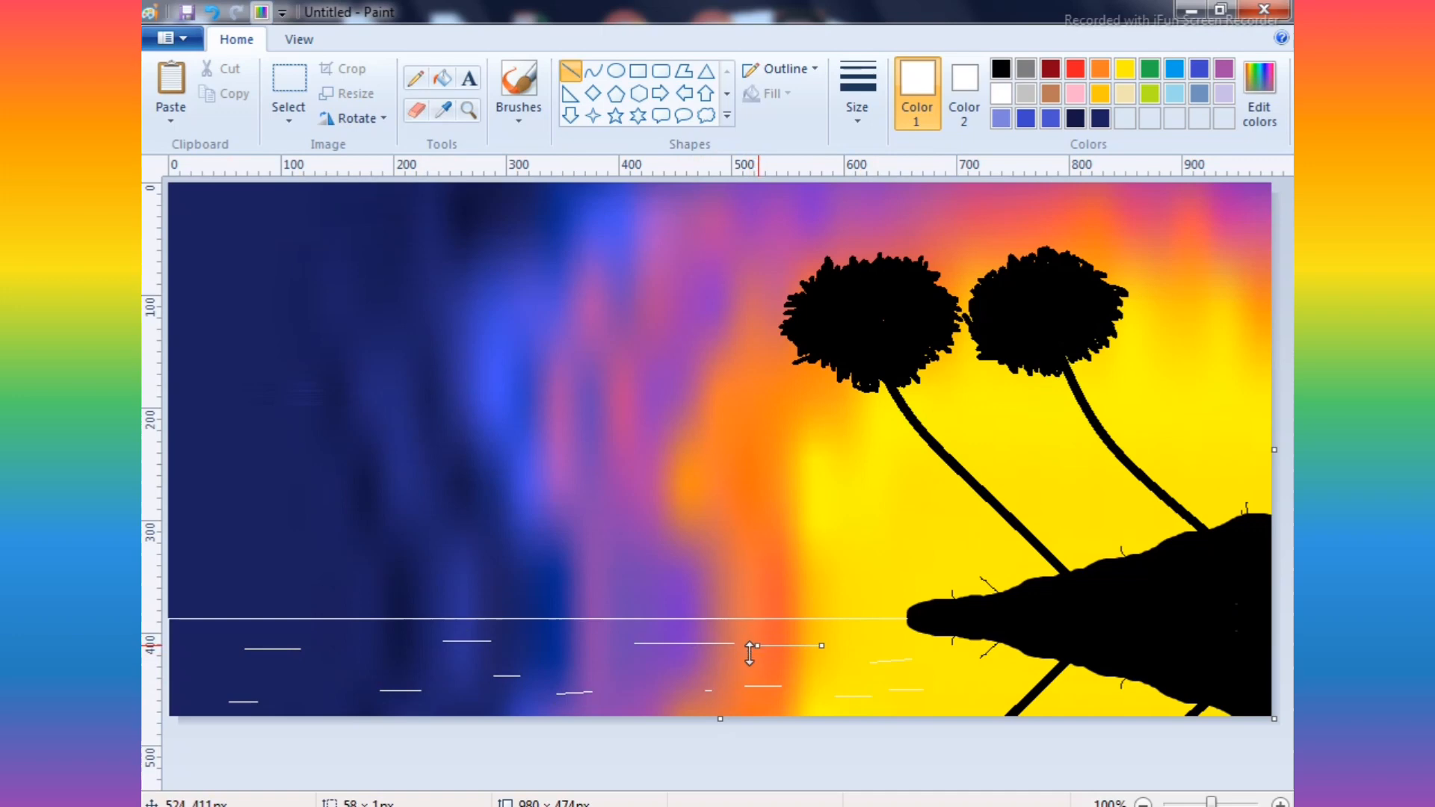
{"action": "left_click", "coordinate": [989, 786]}
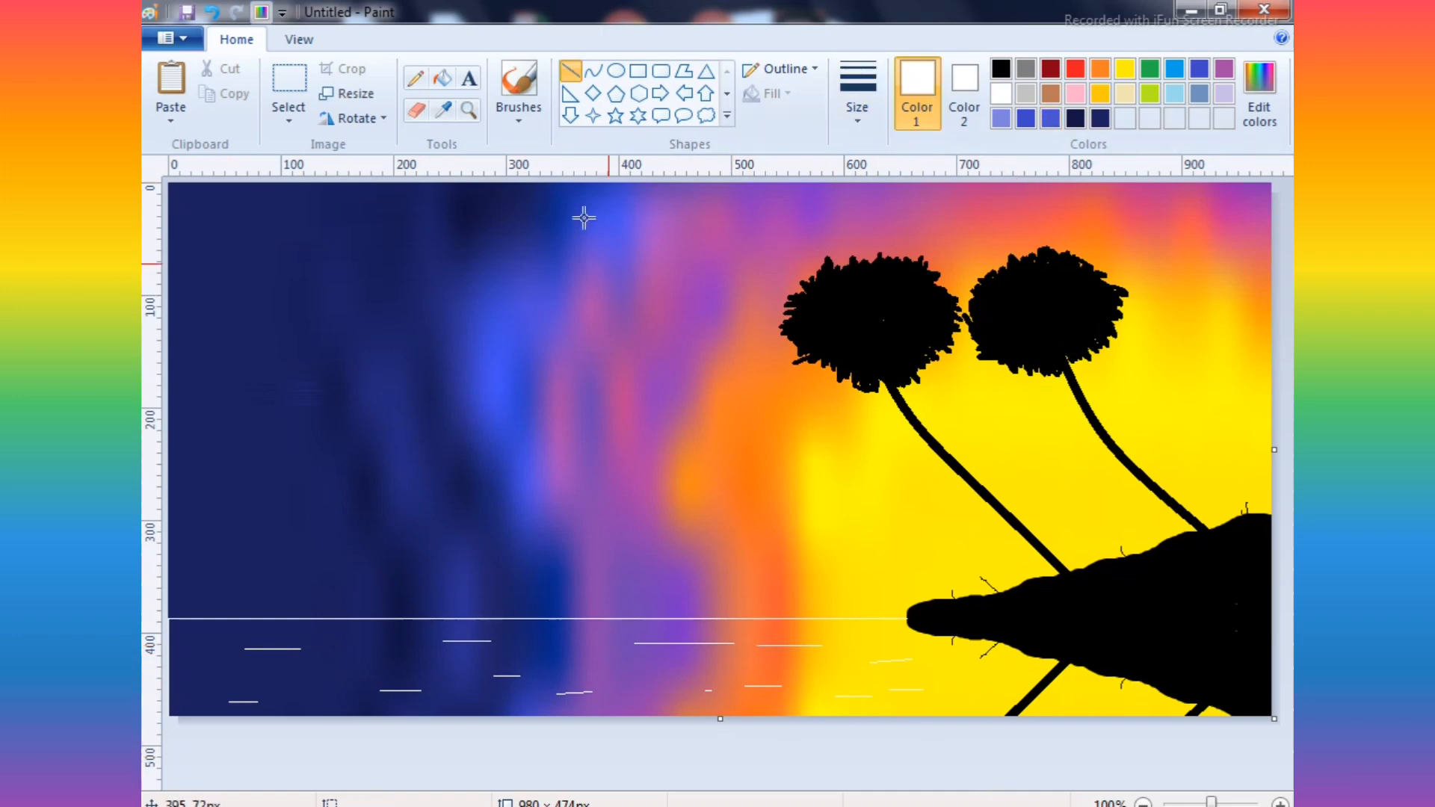
- Add short thin orange horizontal lines among the white ripples across the full width of the water
{"action": "left_click", "coordinate": [451, 115]}
{"action": "left_click", "coordinate": [761, 579]}
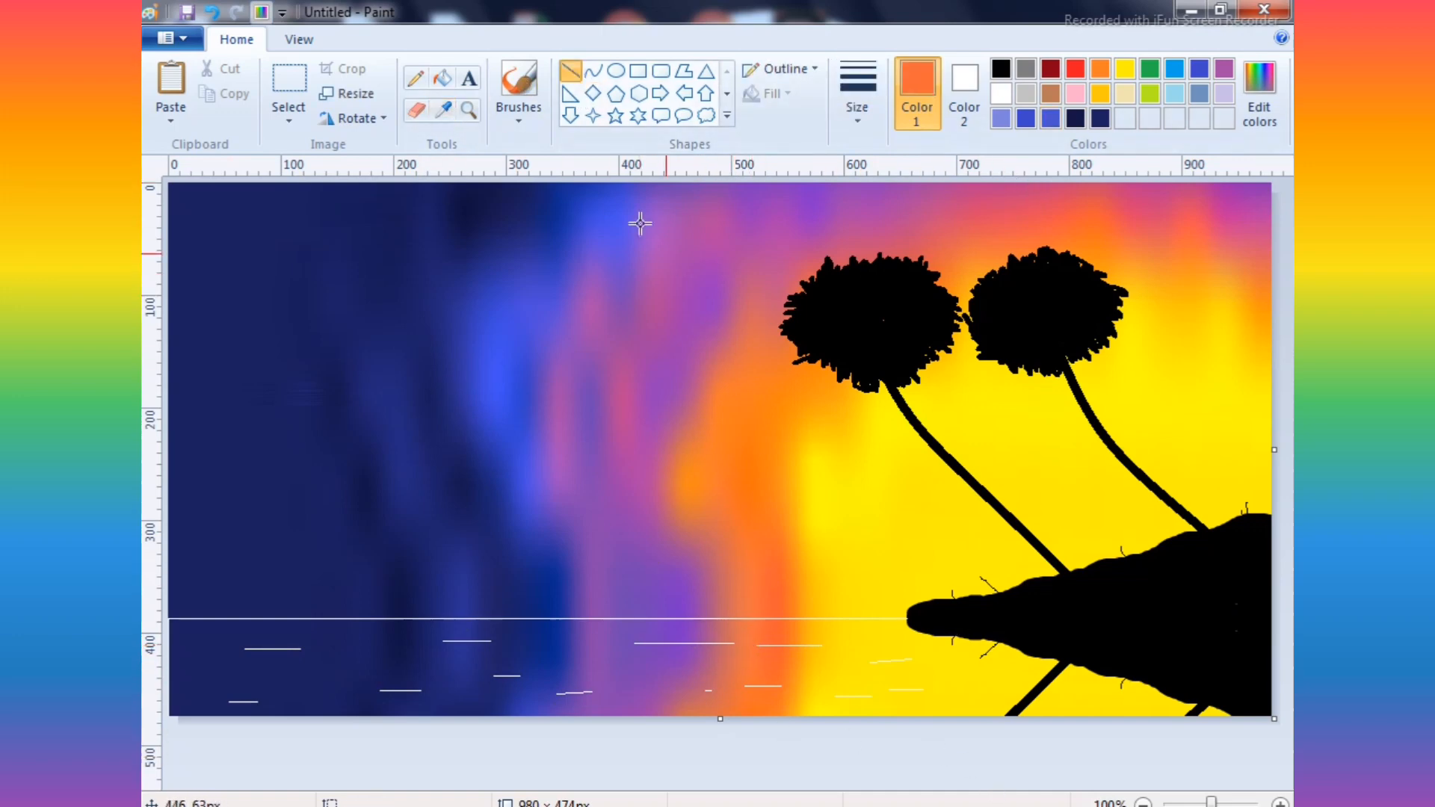
{"action": "left_click", "coordinate": [1105, 71]}
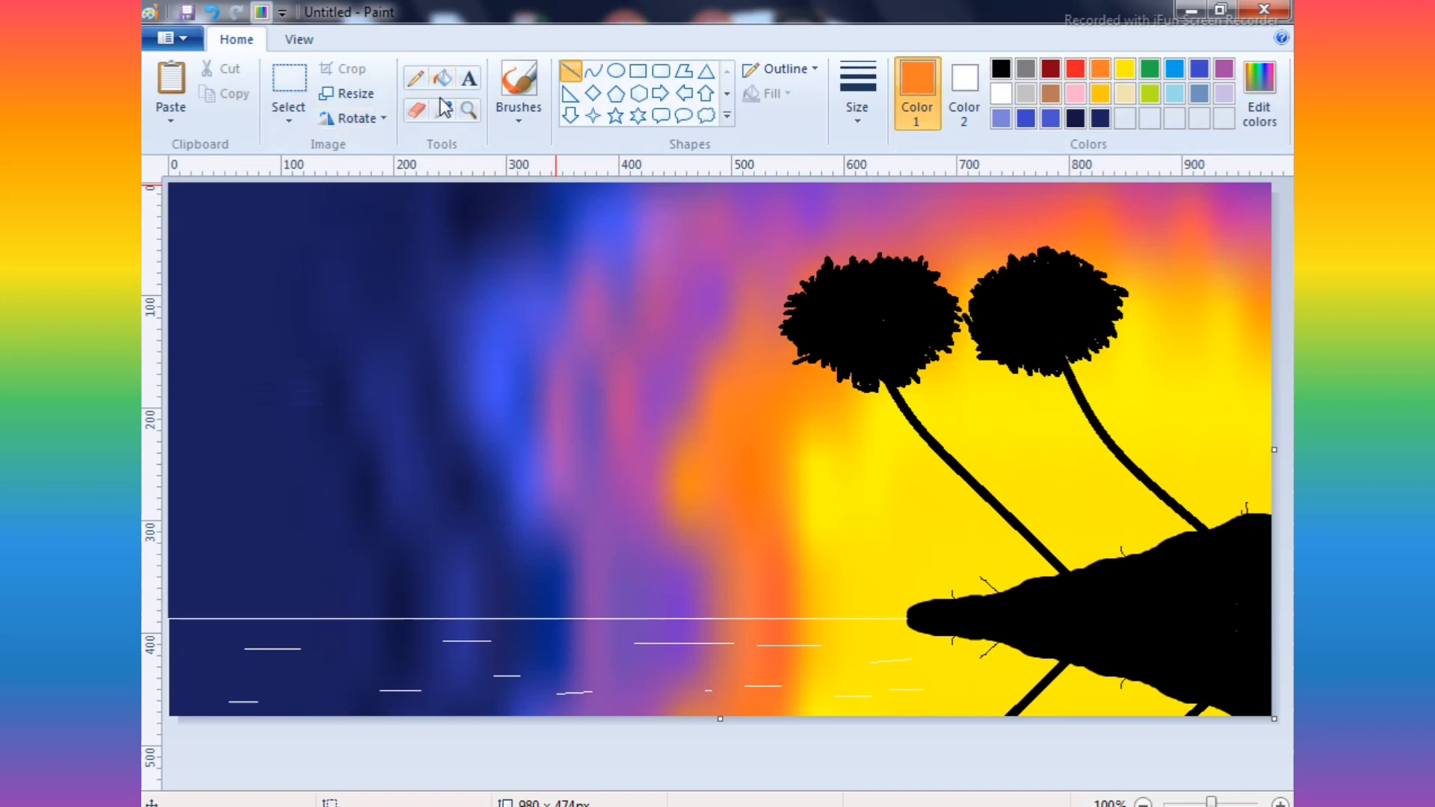
{"action": "left_click_drag", "start_coordinate": [803, 674], "coordinate": [825, 674]}
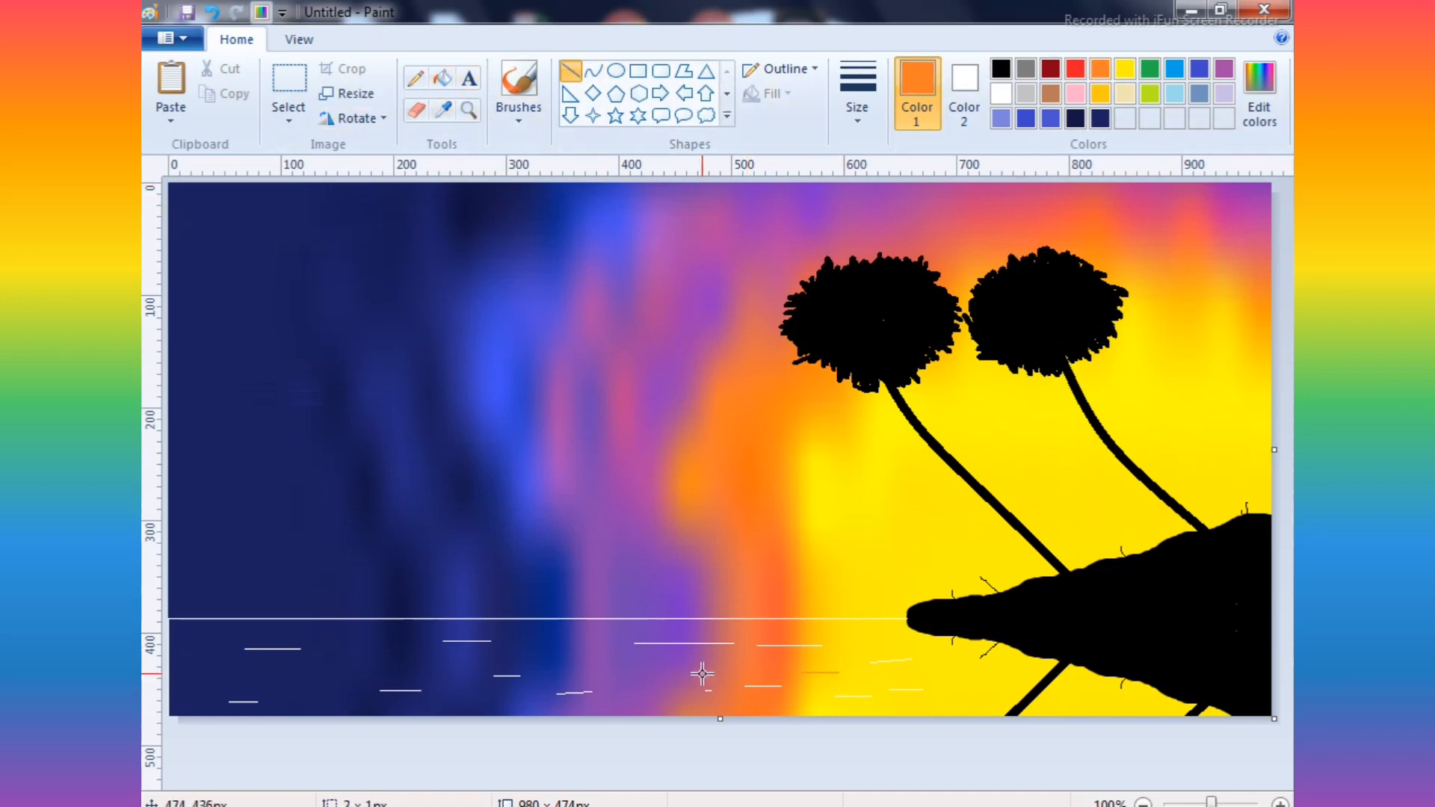
{"action": "left_click_drag", "start_coordinate": [703, 673], "coordinate": [728, 673]}
{"action": "left_click_drag", "start_coordinate": [577, 667], "coordinate": [616, 667]}
{"action": "left_click_drag", "start_coordinate": [392, 663], "coordinate": [499, 704]}
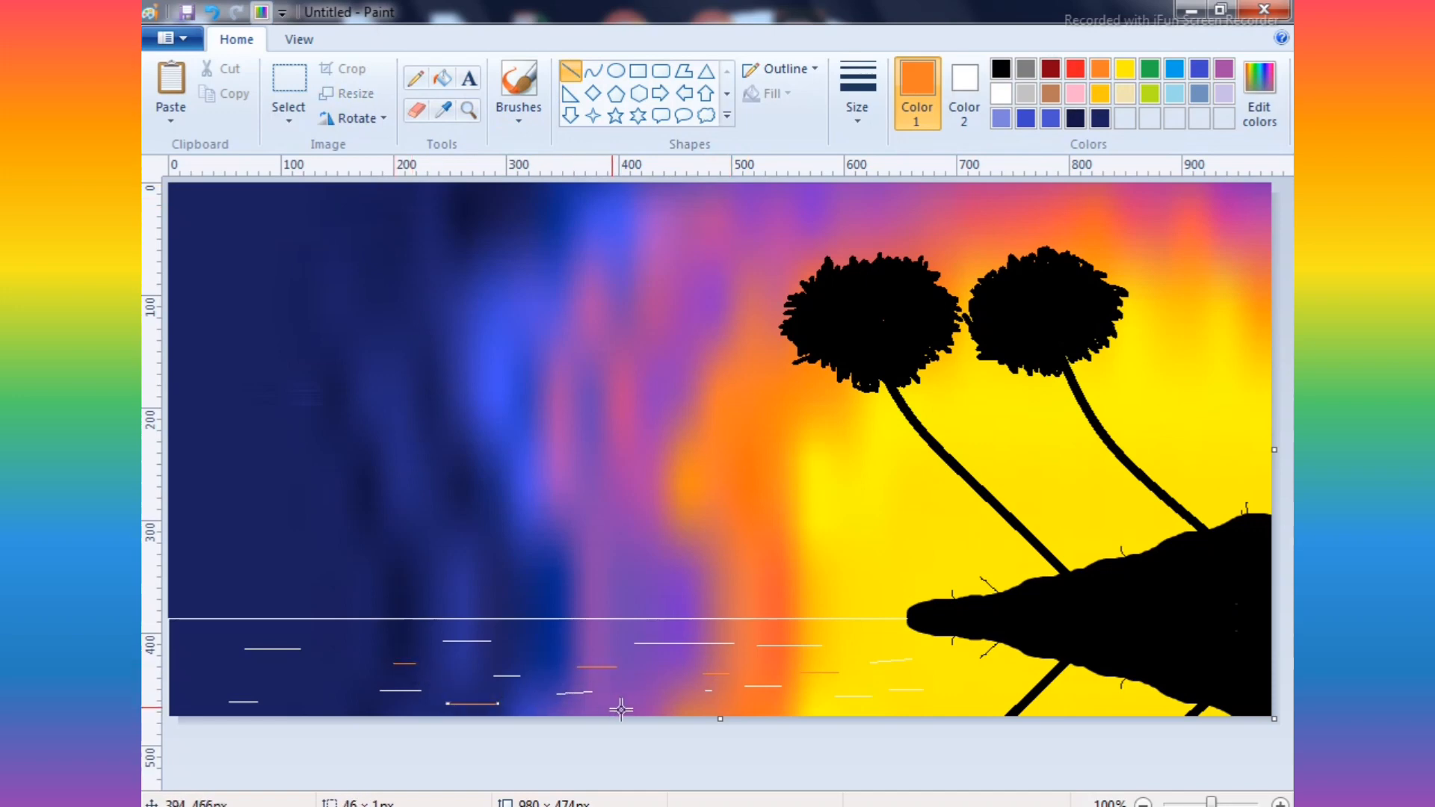
{"action": "left_click_drag", "start_coordinate": [628, 709], "coordinate": [688, 709]}
{"action": "mouse_move", "coordinate": [911, 707]}
{"action": "left_mouse_down"}
{"action": "mouse_move", "coordinate": [954, 707]}
{"action": "mouse_move", "coordinate": [975, 666]}
{"action": "mouse_move", "coordinate": [991, 667]}
{"action": "left_mouse_up"}
{"action": "left_click_drag", "start_coordinate": [276, 676], "coordinate": [337, 676]}
{"action": "left_click_drag", "start_coordinate": [182, 635], "coordinate": [210, 635]}
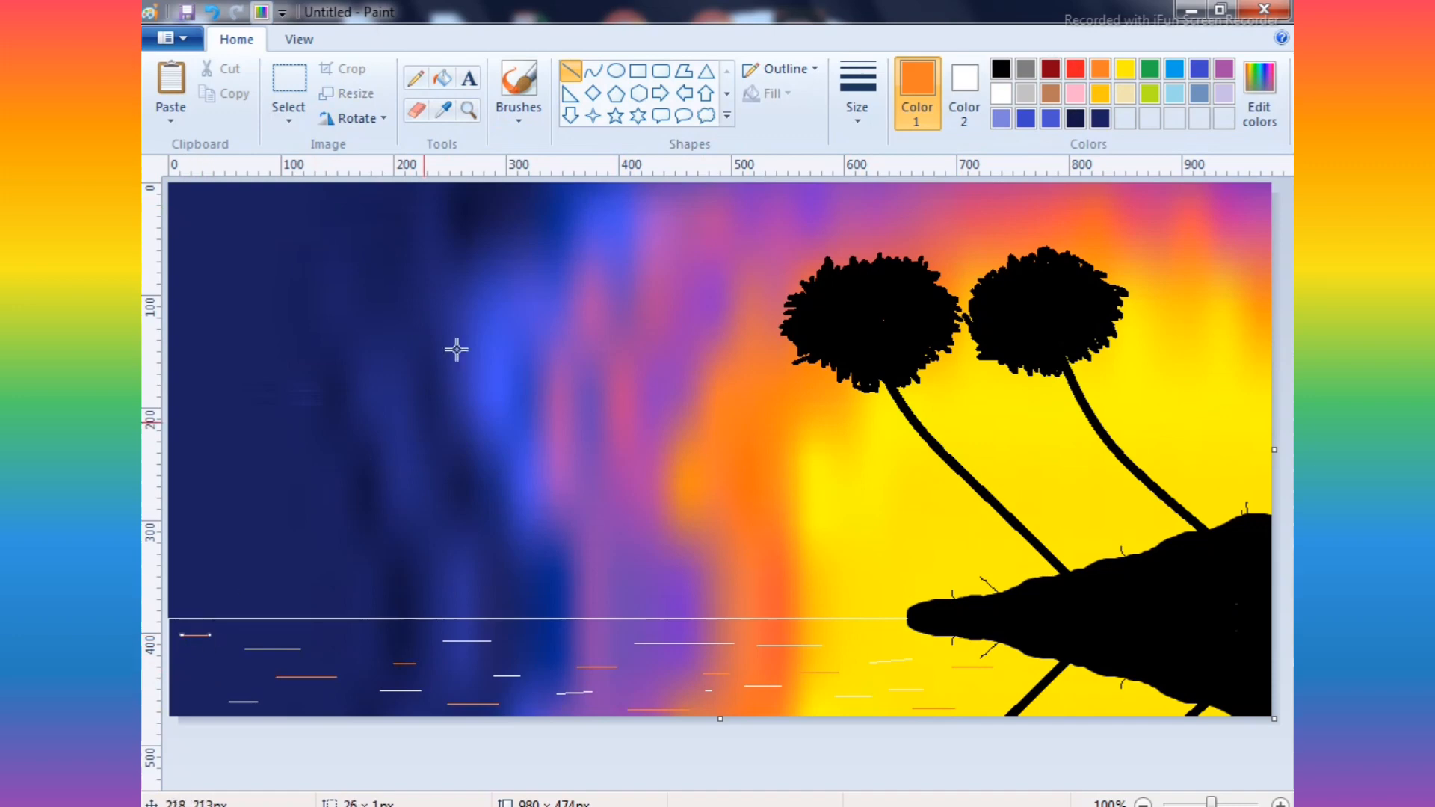
- Sample a blue from the sky and add short thin blue ripple lines across the water
{"action": "left_click", "coordinate": [444, 110]}
{"action": "left_click", "coordinate": [521, 448]}
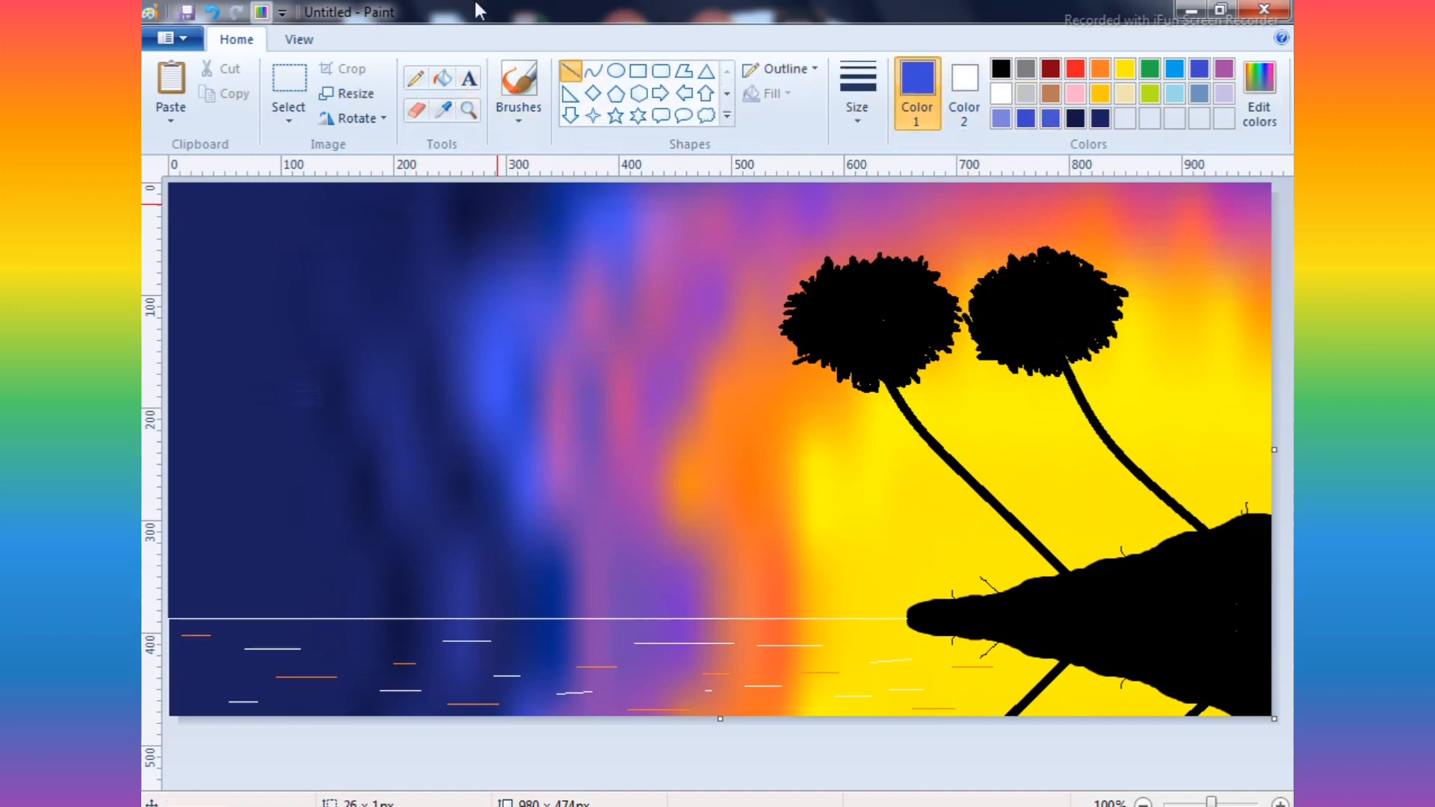
{"action": "left_click_drag", "start_coordinate": [596, 641], "coordinate": [713, 667]}
{"action": "left_click_drag", "start_coordinate": [854, 630], "coordinate": [889, 630]}
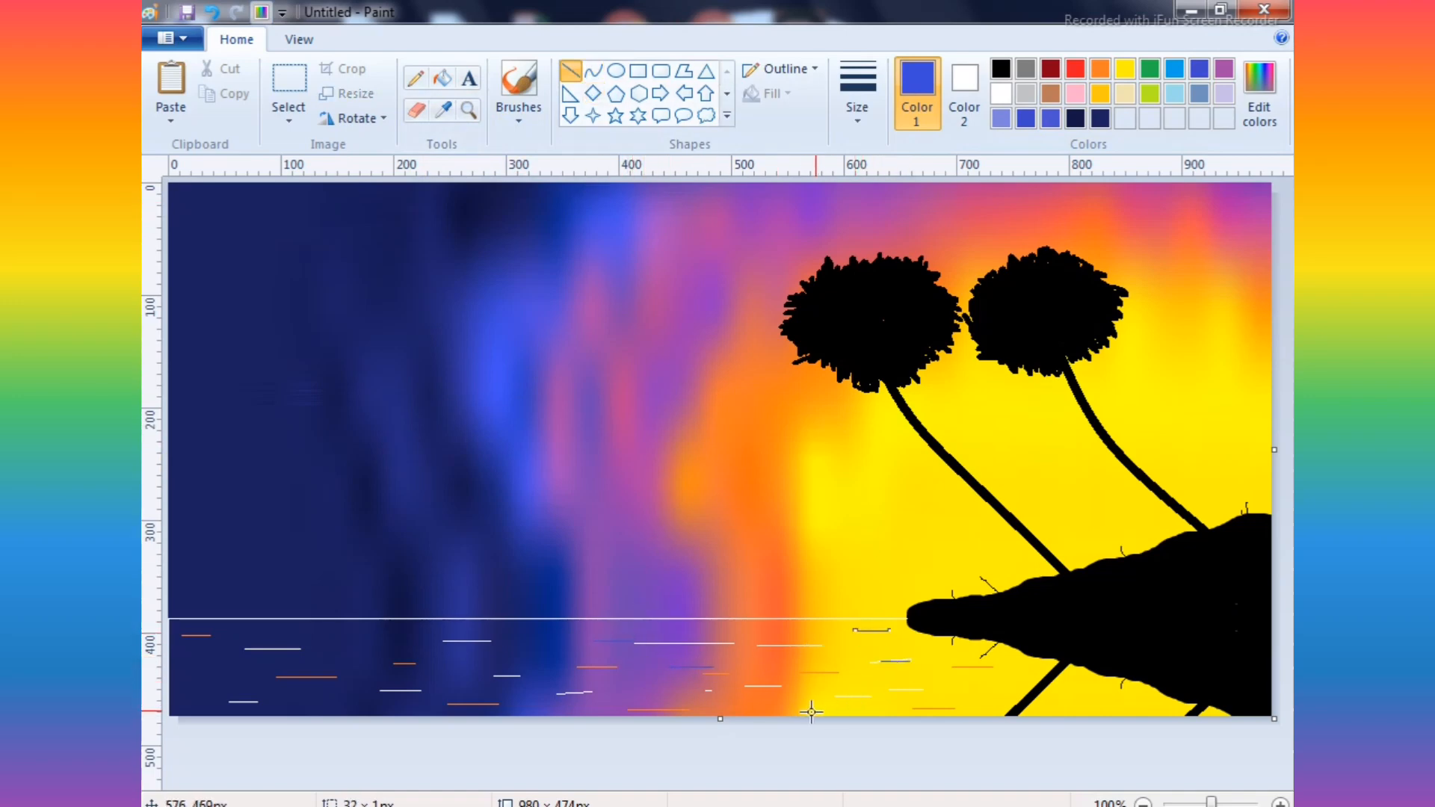
{"action": "left_click_drag", "start_coordinate": [815, 710], "coordinate": [847, 710]}
{"action": "mouse_move", "coordinate": [382, 643]}
{"action": "left_mouse_down"}
{"action": "mouse_move", "coordinate": [419, 643]}
{"action": "mouse_move", "coordinate": [357, 674]}
{"action": "left_mouse_up"}
{"action": "left_click_drag", "start_coordinate": [373, 701], "coordinate": [334, 701]}
{"action": "left_click_drag", "start_coordinate": [201, 675], "coordinate": [219, 675]}
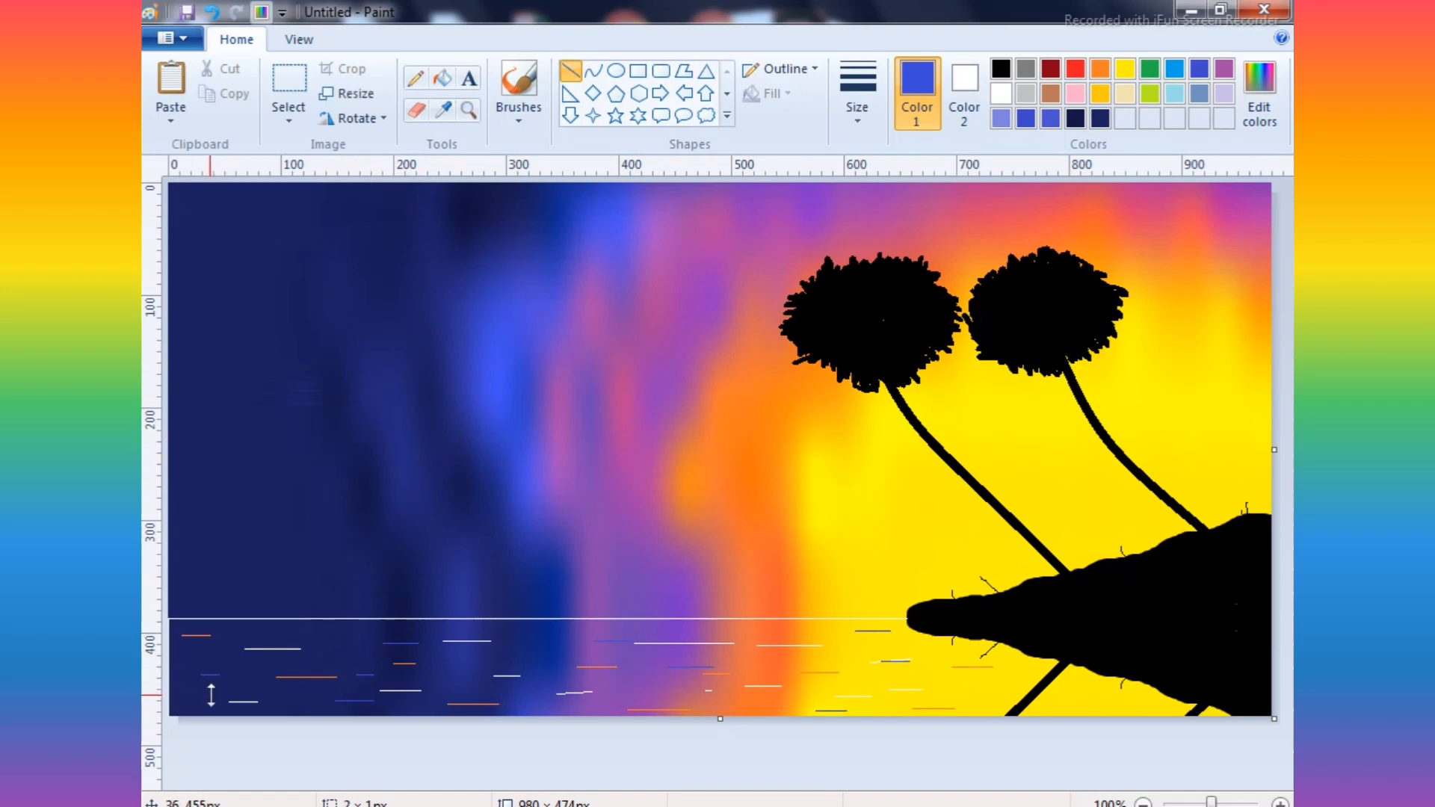
- Switch the line color to black and add short thin black ripple lines on the navy and purple water
{"action": "left_click", "coordinate": [443, 109]}
{"action": "left_click", "coordinate": [816, 354]}
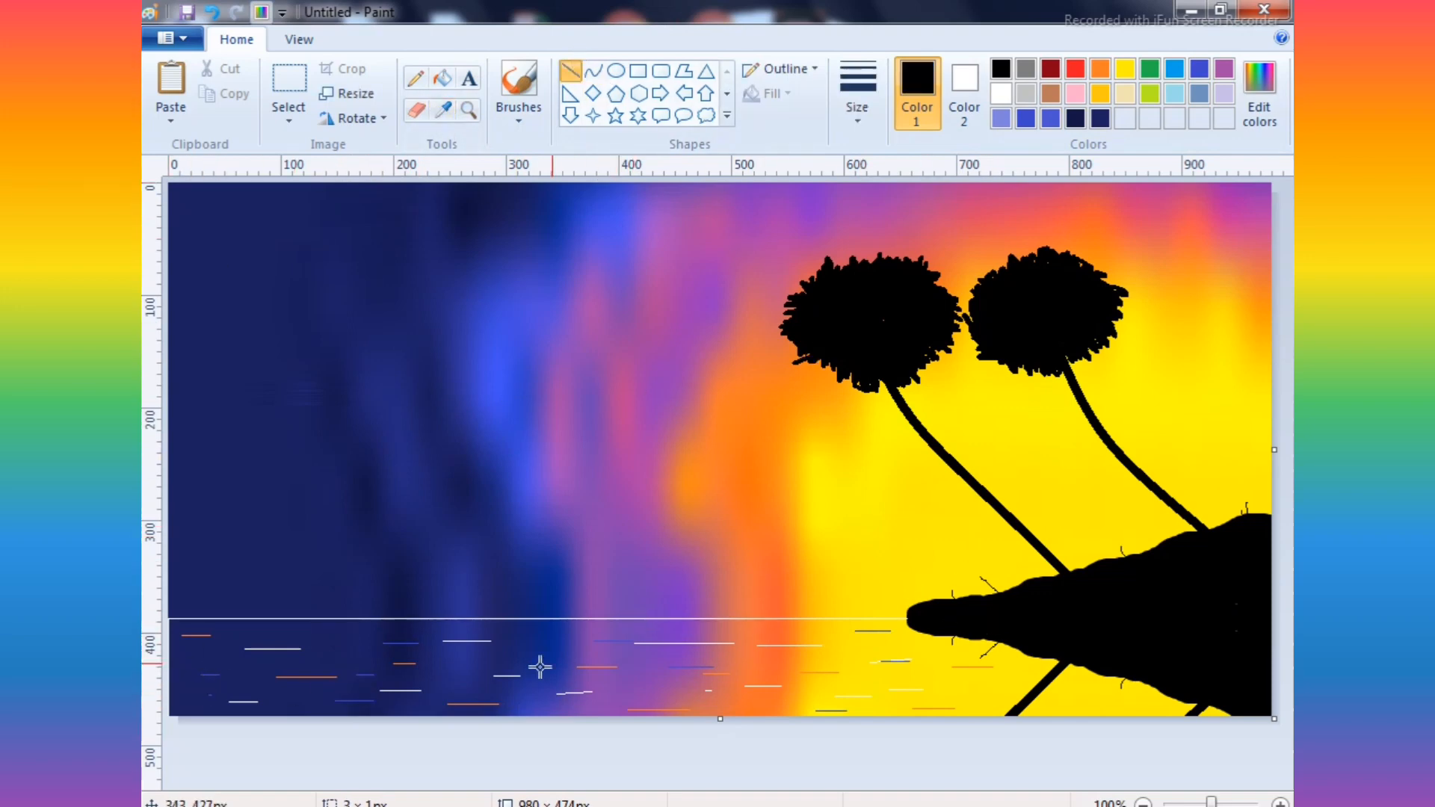
{"action": "left_click_drag", "start_coordinate": [524, 646], "coordinate": [575, 646]}
{"action": "left_click_drag", "start_coordinate": [318, 641], "coordinate": [344, 641]}
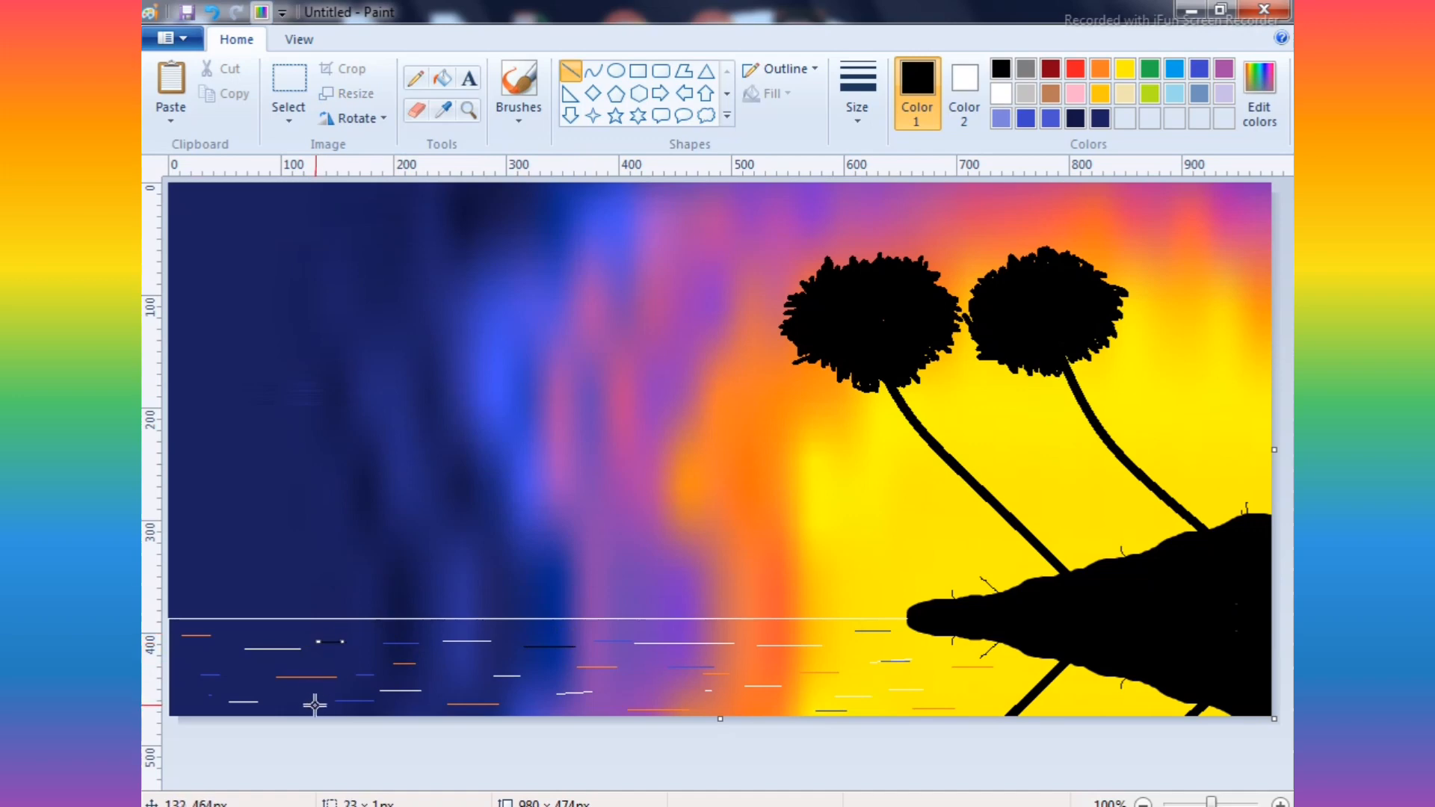
{"action": "left_click_drag", "start_coordinate": [355, 704], "coordinate": [367, 704]}
{"action": "mouse_move", "coordinate": [564, 713]}
{"action": "left_mouse_down"}
{"action": "mouse_move", "coordinate": [578, 713]}
{"action": "mouse_move", "coordinate": [542, 691]}
{"action": "left_mouse_up"}
{"action": "left_click_drag", "start_coordinate": [650, 678], "coordinate": [682, 679]}
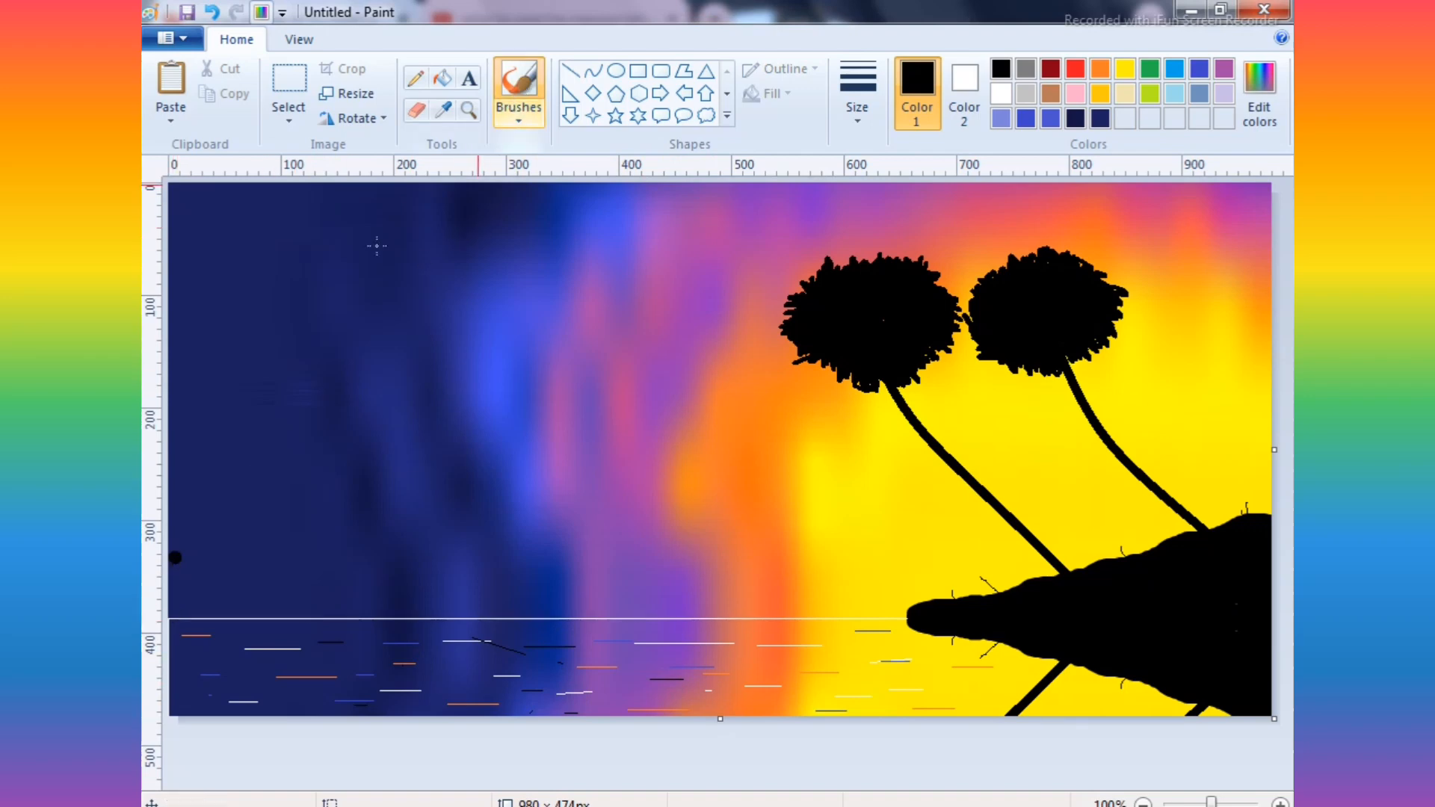
- Paint a solid black foreground shore with the brush, about 800 px wide and 150 px high, sloping down from the canvas's left edge along its bottom
{"action": "left_click_drag", "start_coordinate": [174, 565], "coordinate": [210, 561]}
{"action": "mouse_move", "coordinate": [468, 664]}
{"action": "left_mouse_down"}
{"action": "mouse_move", "coordinate": [785, 733]}
{"action": "mouse_move", "coordinate": [218, 712]}
{"action": "mouse_move", "coordinate": [560, 694]}
{"action": "mouse_move", "coordinate": [155, 689]}
{"action": "mouse_move", "coordinate": [481, 705]}
{"action": "mouse_move", "coordinate": [371, 699]}
{"action": "left_mouse_up"}
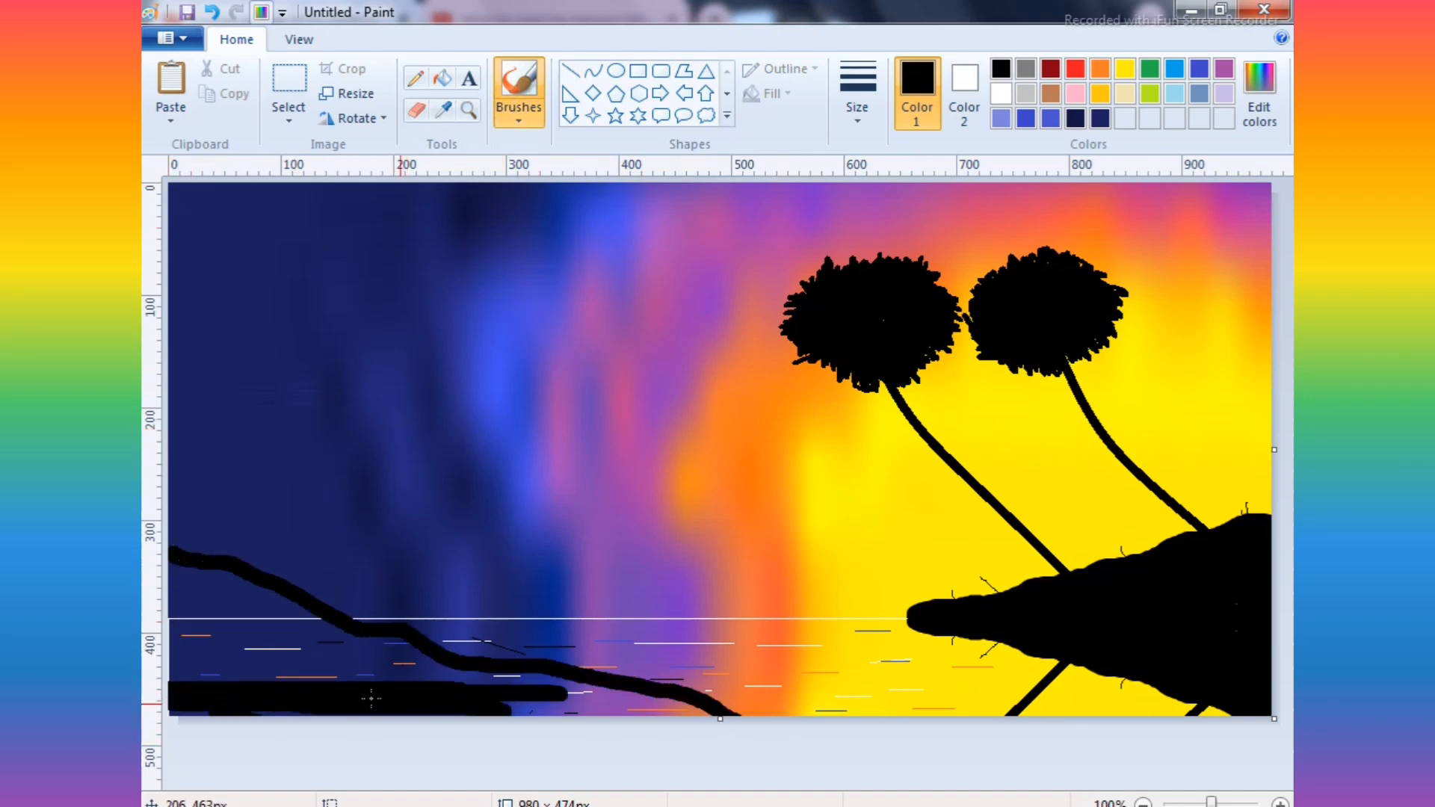
{"action": "mouse_move", "coordinate": [148, 721]}
{"action": "left_mouse_down"}
{"action": "mouse_move", "coordinate": [193, 710]}
{"action": "mouse_move", "coordinate": [171, 597]}
{"action": "mouse_move", "coordinate": [219, 653]}
{"action": "mouse_move", "coordinate": [172, 570]}
{"action": "mouse_move", "coordinate": [203, 591]}
{"action": "mouse_move", "coordinate": [227, 586]}
{"action": "mouse_move", "coordinate": [200, 582]}
{"action": "mouse_move", "coordinate": [223, 571]}
{"action": "mouse_move", "coordinate": [331, 669]}
{"action": "mouse_move", "coordinate": [331, 641]}
{"action": "mouse_move", "coordinate": [213, 614]}
{"action": "mouse_move", "coordinate": [297, 625]}
{"action": "mouse_move", "coordinate": [199, 591]}
{"action": "mouse_move", "coordinate": [244, 588]}
{"action": "mouse_move", "coordinate": [210, 585]}
{"action": "mouse_move", "coordinate": [318, 637]}
{"action": "mouse_move", "coordinate": [278, 644]}
{"action": "mouse_move", "coordinate": [258, 668]}
{"action": "mouse_move", "coordinate": [221, 660]}
{"action": "mouse_move", "coordinate": [362, 675]}
{"action": "mouse_move", "coordinate": [340, 662]}
{"action": "mouse_move", "coordinate": [446, 692]}
{"action": "mouse_move", "coordinate": [360, 639]}
{"action": "mouse_move", "coordinate": [443, 656]}
{"action": "mouse_move", "coordinate": [457, 692]}
{"action": "mouse_move", "coordinate": [567, 678]}
{"action": "mouse_move", "coordinate": [753, 710]}
{"action": "mouse_move", "coordinate": [713, 721]}
{"action": "mouse_move", "coordinate": [515, 698]}
{"action": "mouse_move", "coordinate": [463, 728]}
{"action": "mouse_move", "coordinate": [676, 715]}
{"action": "mouse_move", "coordinate": [605, 671]}
{"action": "mouse_move", "coordinate": [788, 716]}
{"action": "left_mouse_up"}
{"action": "left_click_drag", "start_coordinate": [610, 676], "coordinate": [481, 669]}
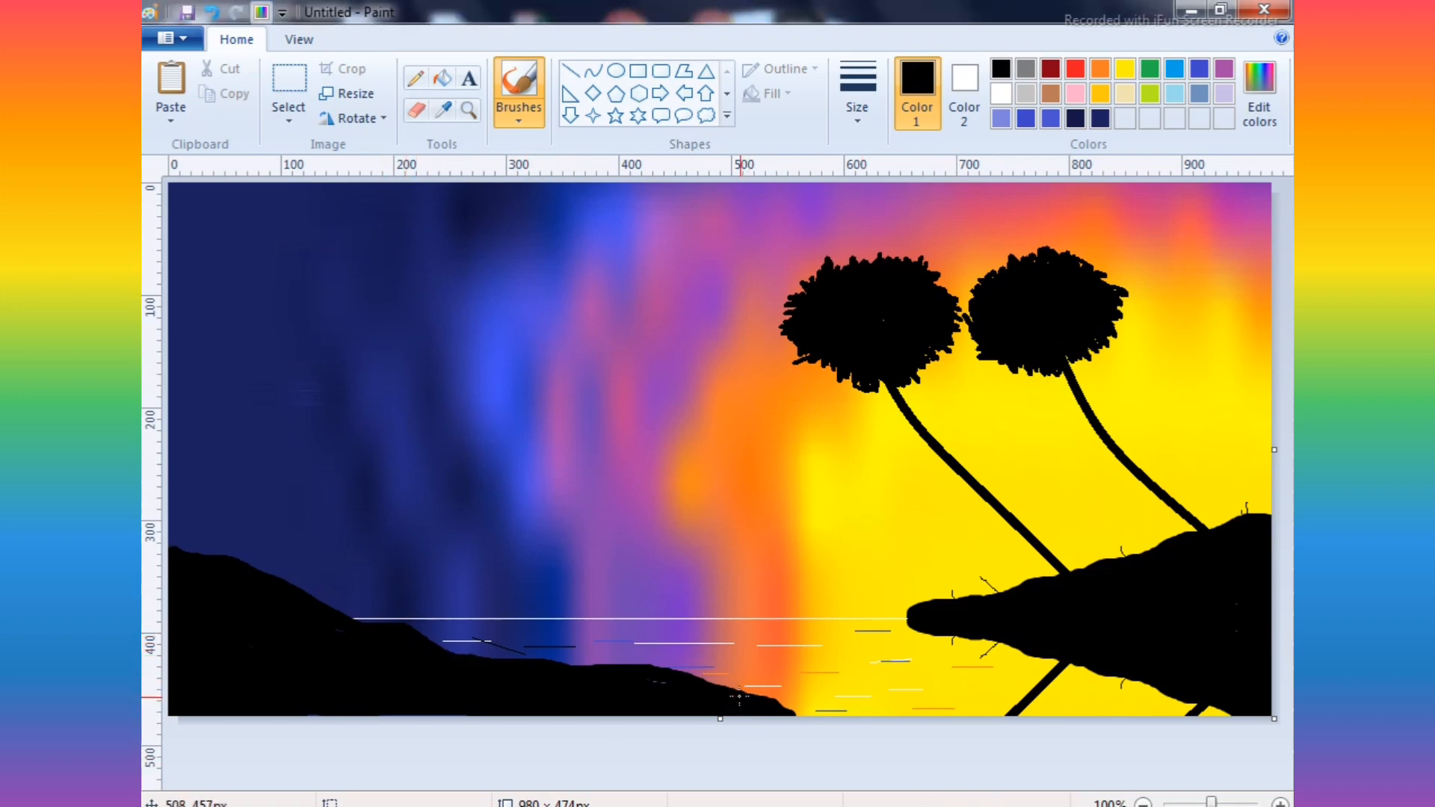
{"action": "mouse_move", "coordinate": [669, 673]}
{"action": "left_mouse_down"}
{"action": "mouse_move", "coordinate": [838, 711]}
{"action": "mouse_move", "coordinate": [1060, 727]}
{"action": "mouse_move", "coordinate": [1054, 713]}
{"action": "mouse_move", "coordinate": [787, 702]}
{"action": "mouse_move", "coordinate": [987, 711]}
{"action": "left_mouse_up"}
{"action": "left_click_drag", "start_coordinate": [732, 676], "coordinate": [1014, 711]}
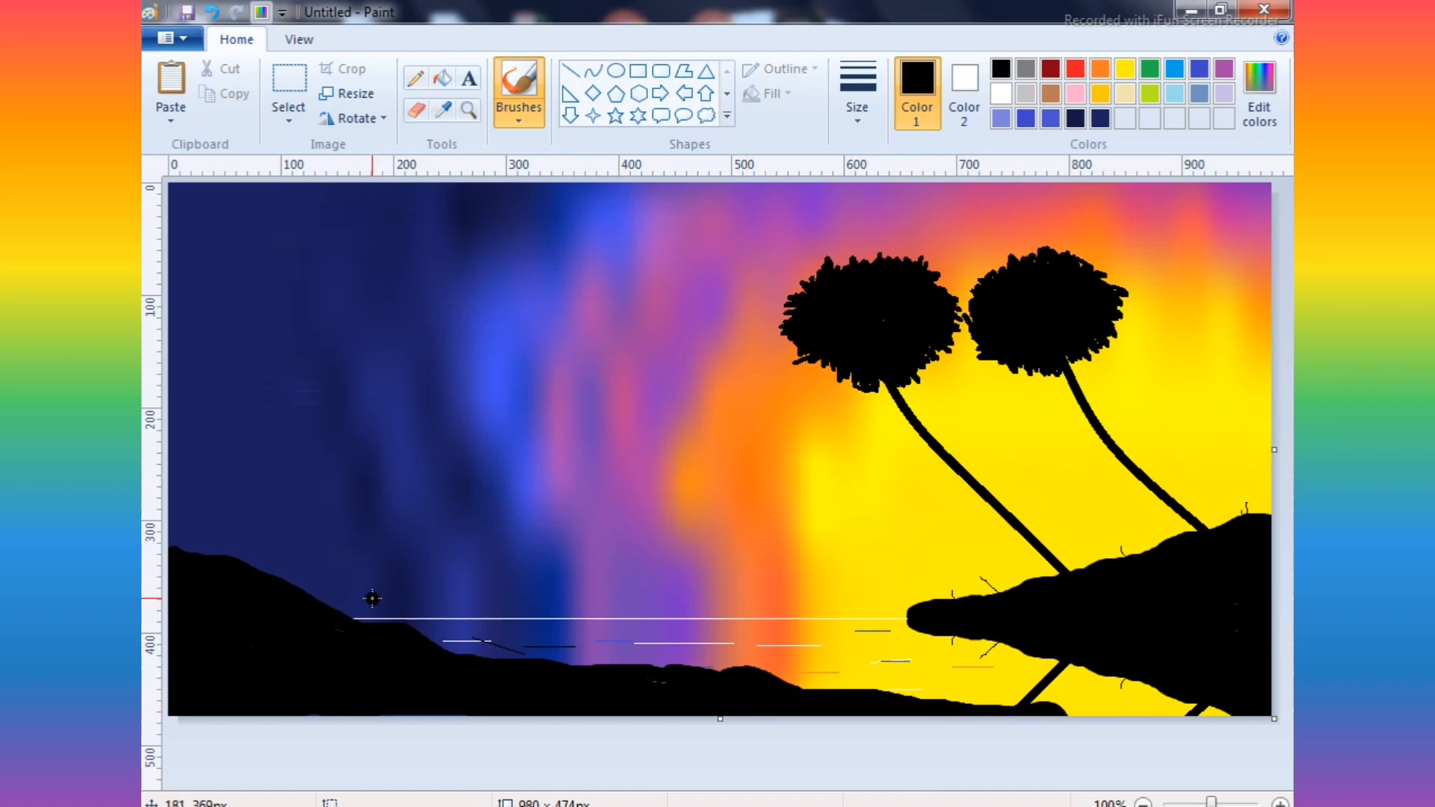
- Raise the black foreground shore with more brush strokes to about 190 px high at the canvas's left edge, sloping down across the water
{"action": "mouse_move", "coordinate": [422, 631]}
{"action": "left_mouse_down"}
{"action": "mouse_move", "coordinate": [455, 624]}
{"action": "mouse_move", "coordinate": [777, 677]}
{"action": "mouse_move", "coordinate": [571, 659]}
{"action": "mouse_move", "coordinate": [523, 644]}
{"action": "mouse_move", "coordinate": [1052, 714]}
{"action": "left_mouse_up"}
{"action": "left_click_drag", "start_coordinate": [842, 698], "coordinate": [797, 686]}
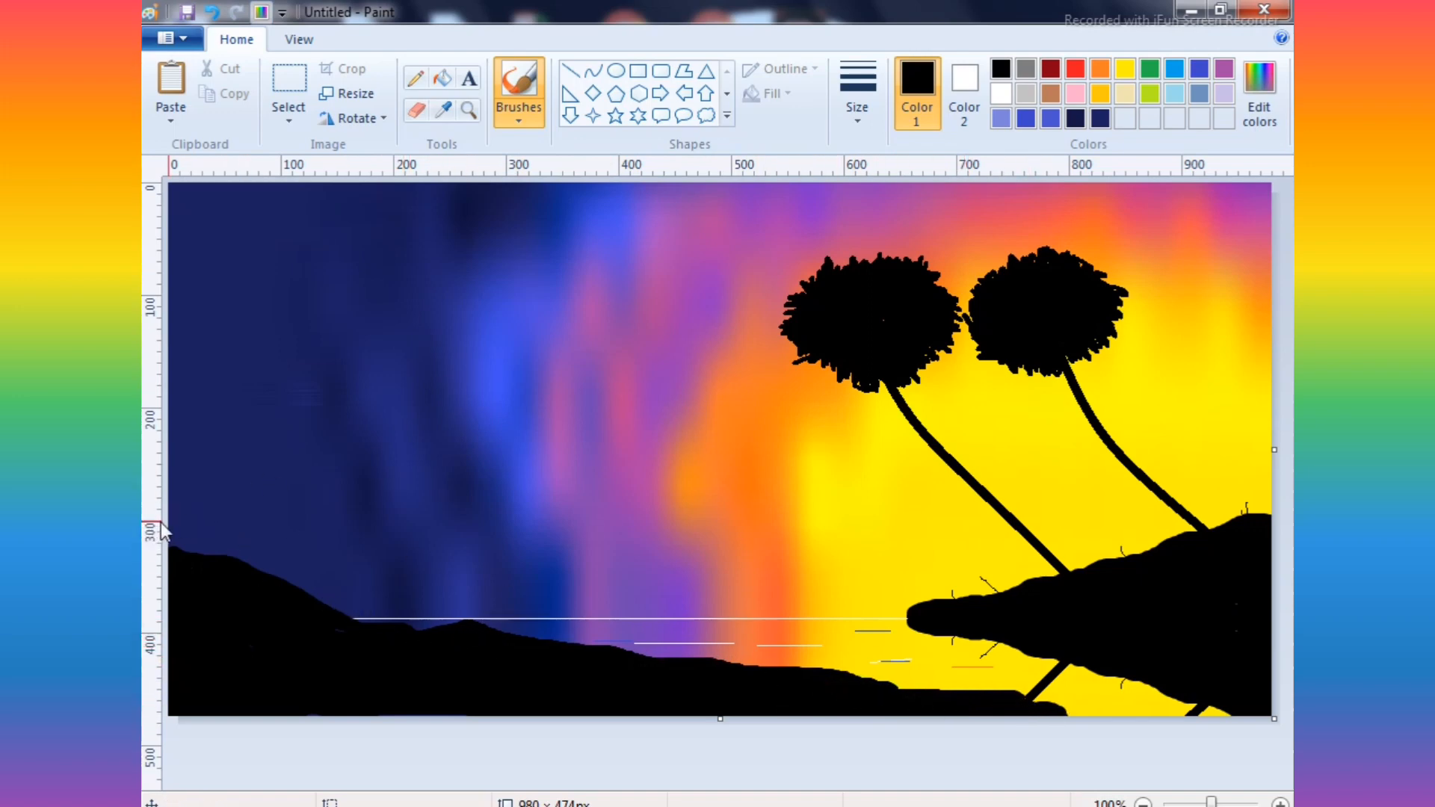
{"action": "mouse_move", "coordinate": [172, 508]}
{"action": "left_mouse_down"}
{"action": "mouse_move", "coordinate": [207, 508]}
{"action": "mouse_move", "coordinate": [481, 610]}
{"action": "mouse_move", "coordinate": [744, 667]}
{"action": "left_mouse_up"}
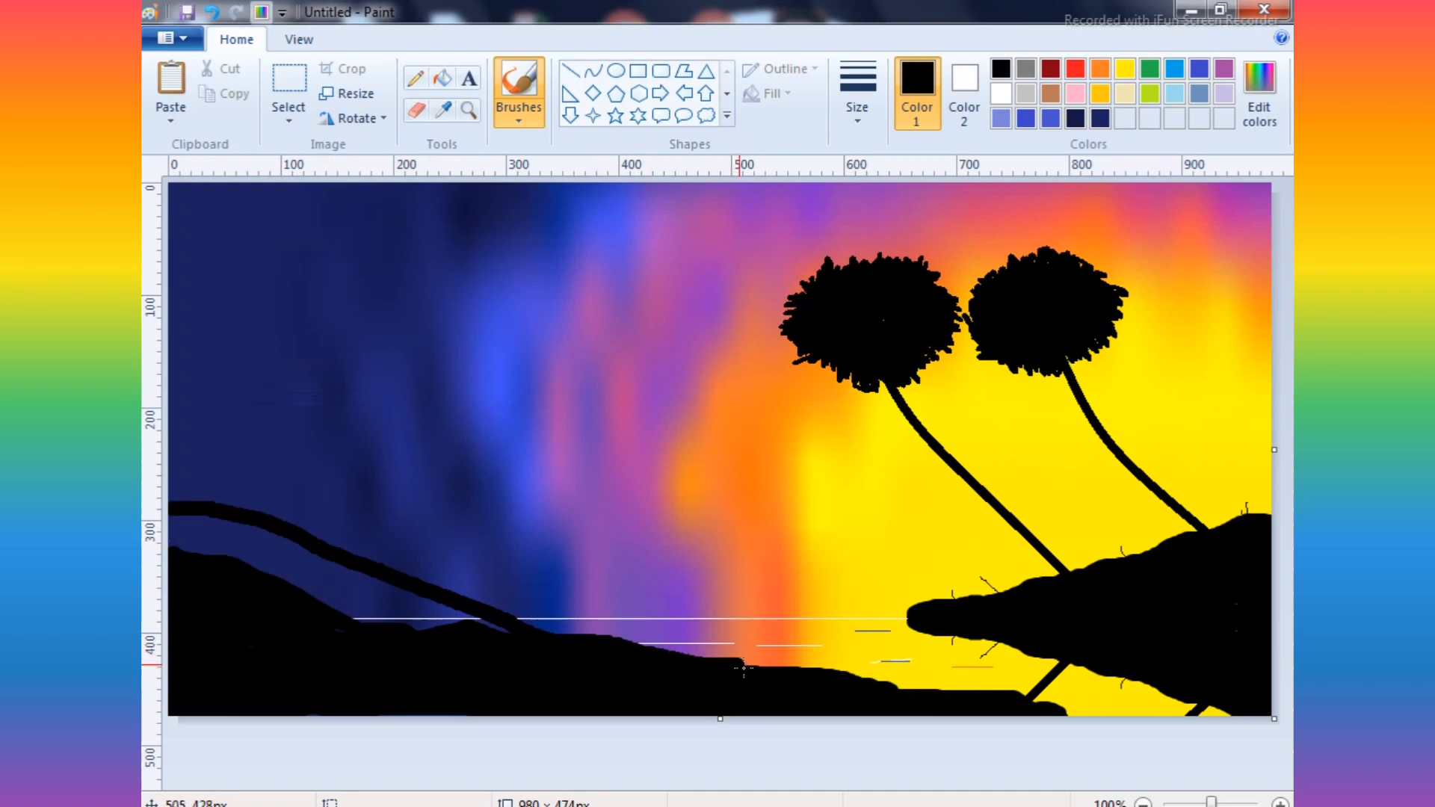
{"action": "mouse_move", "coordinate": [553, 667]}
{"action": "left_mouse_down"}
{"action": "mouse_move", "coordinate": [460, 647]}
{"action": "mouse_move", "coordinate": [413, 604]}
{"action": "mouse_move", "coordinate": [250, 570]}
{"action": "mouse_move", "coordinate": [184, 527]}
{"action": "mouse_move", "coordinate": [260, 518]}
{"action": "mouse_move", "coordinate": [288, 534]}
{"action": "mouse_move", "coordinate": [171, 520]}
{"action": "mouse_move", "coordinate": [384, 597]}
{"action": "mouse_move", "coordinate": [330, 603]}
{"action": "mouse_move", "coordinate": [451, 658]}
{"action": "mouse_move", "coordinate": [385, 624]}
{"action": "mouse_move", "coordinate": [519, 654]}
{"action": "mouse_move", "coordinate": [466, 612]}
{"action": "mouse_move", "coordinate": [416, 622]}
{"action": "left_mouse_up"}
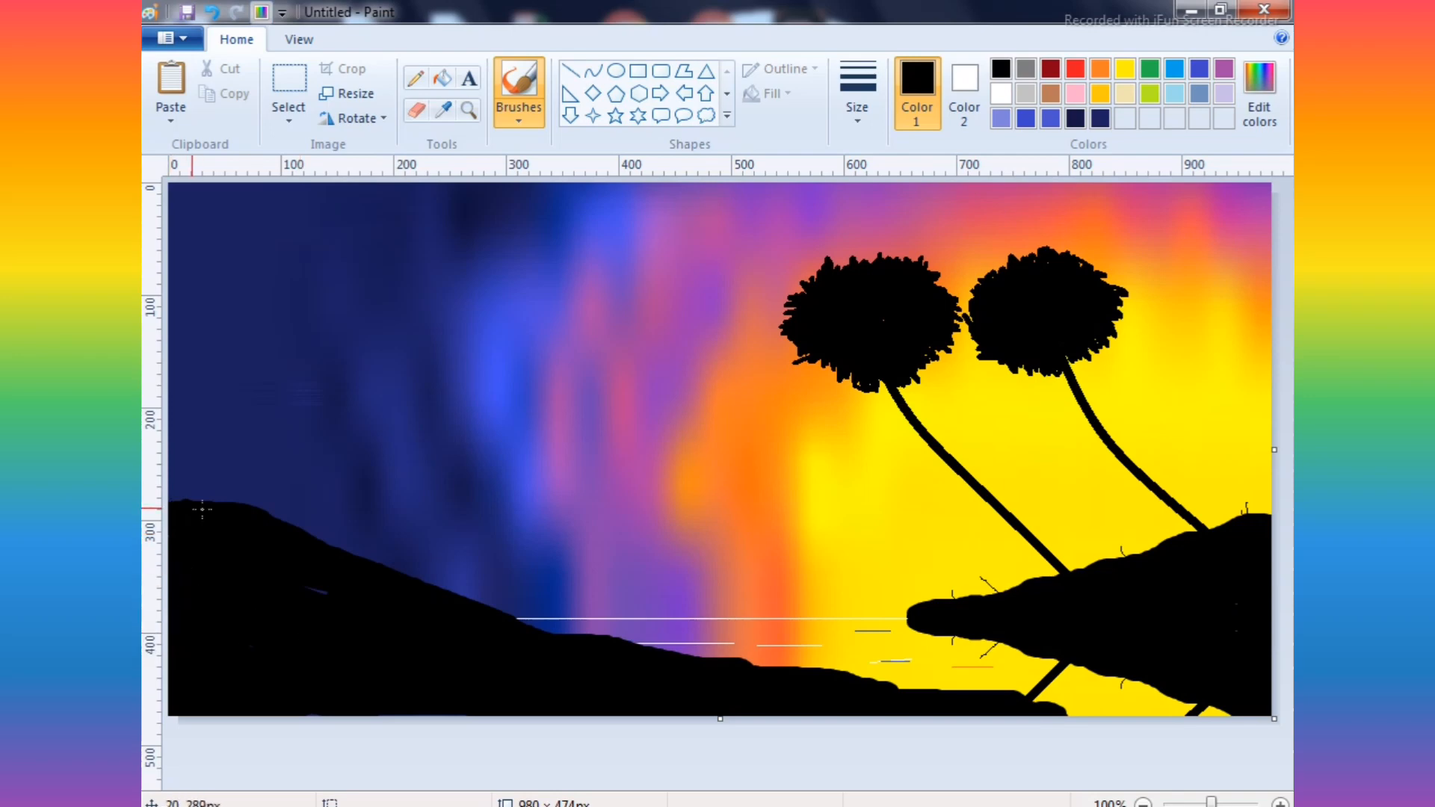
{"action": "mouse_move", "coordinate": [201, 509]}
{"action": "left_mouse_down"}
{"action": "mouse_move", "coordinate": [277, 513]}
{"action": "mouse_move", "coordinate": [489, 607]}
{"action": "mouse_move", "coordinate": [639, 643]}
{"action": "left_mouse_up"}
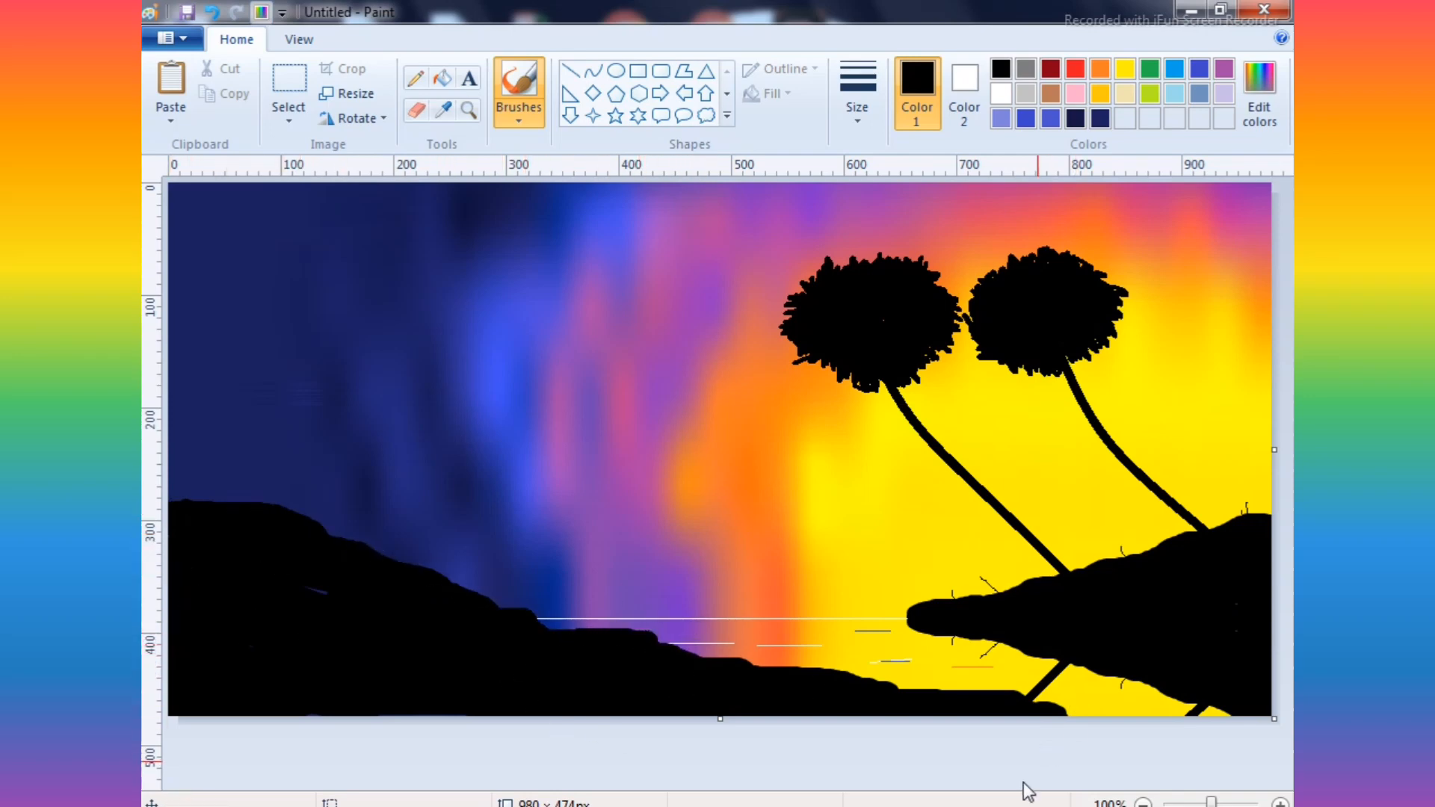
{"action": "left_click", "coordinate": [571, 71]}
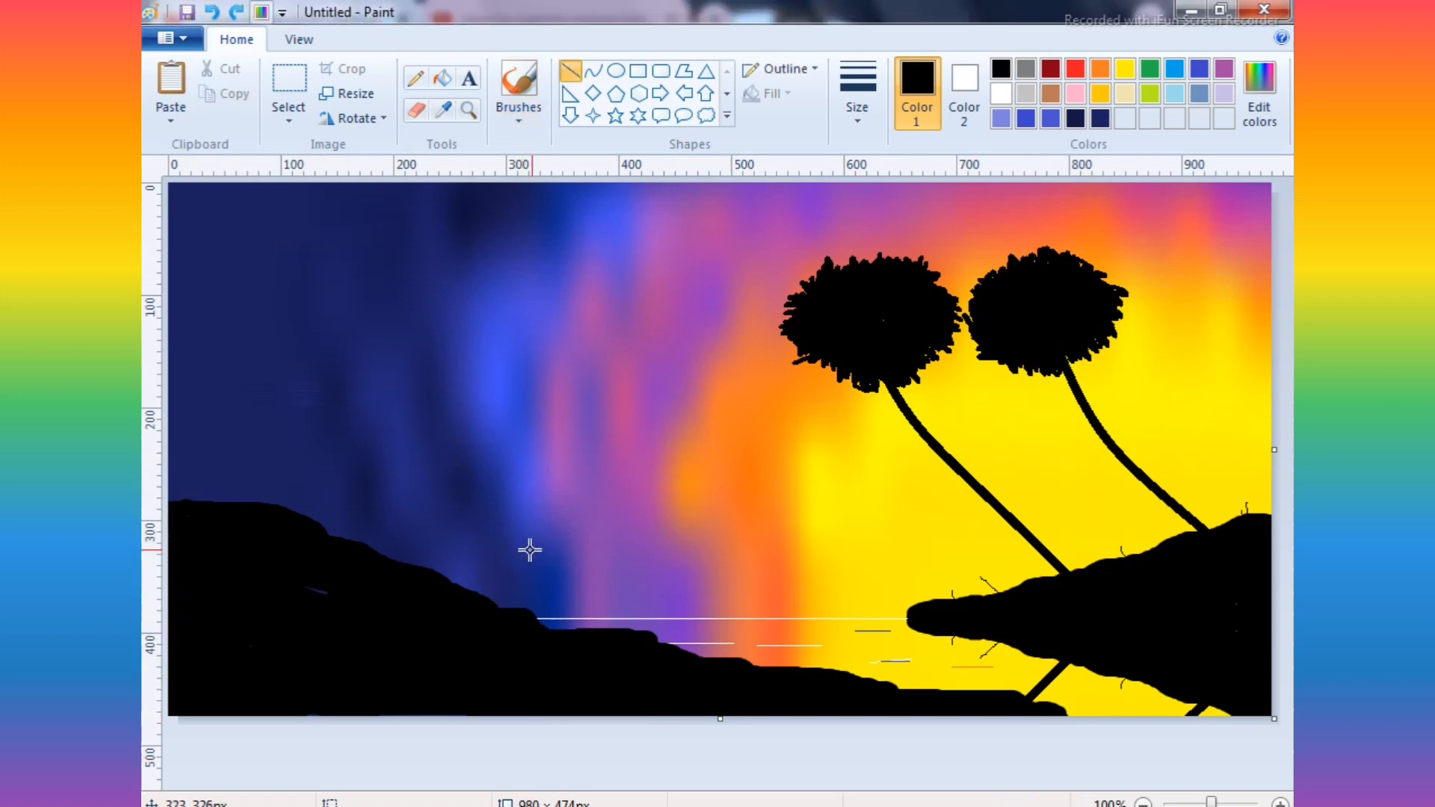
{"action": "left_click_drag", "start_coordinate": [527, 556], "coordinate": [528, 557]}
{"action": "left_click", "coordinate": [415, 78]}
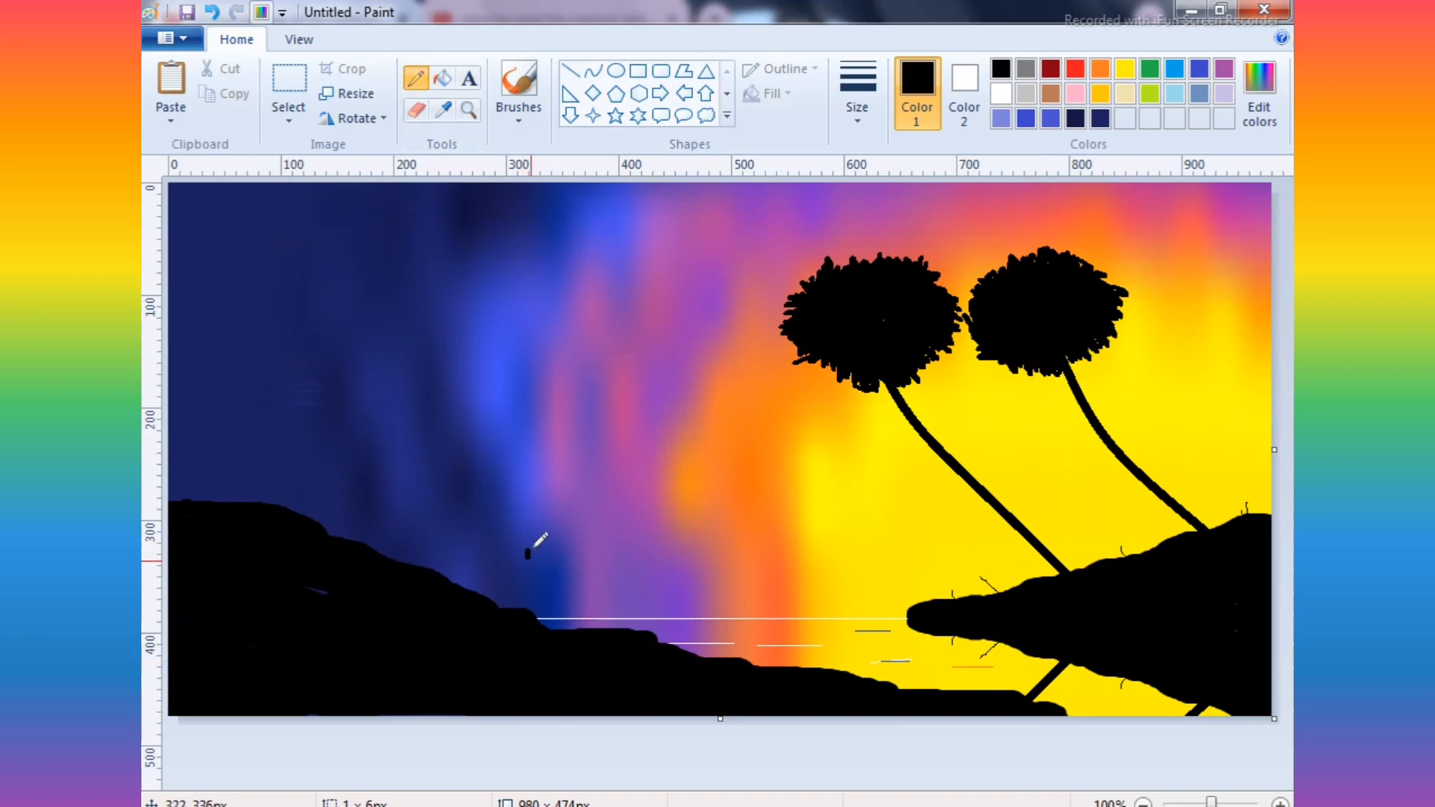
{"action": "key", "text": "ctrl+z"}
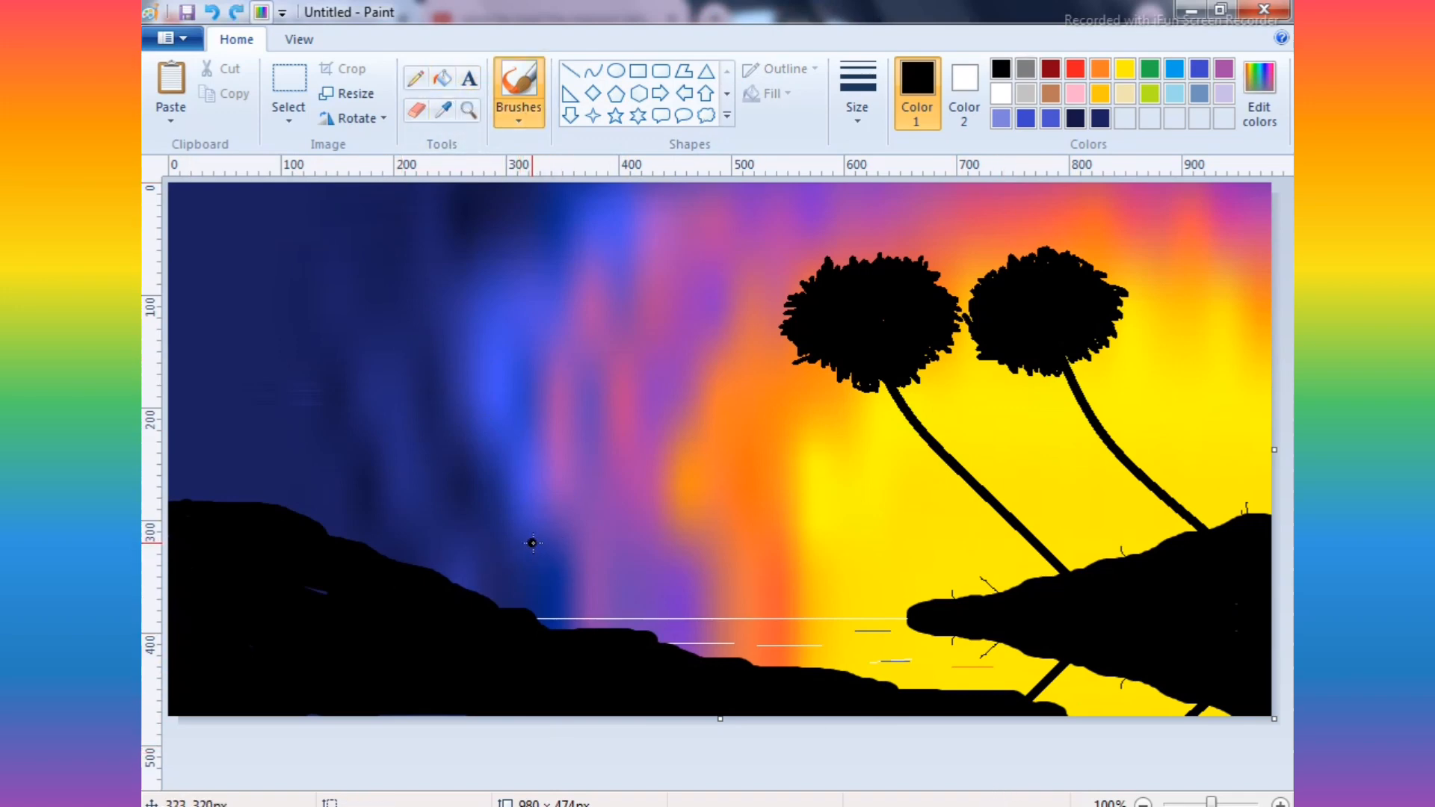
- Paint a solid black seated figure on the shore slope, about 65 px wide and 80 px high, with head, torso and bent legs
{"action": "left_click_drag", "start_coordinate": [532, 543], "coordinate": [542, 547]}
{"action": "mouse_move", "coordinate": [551, 563]}
{"action": "left_mouse_down"}
{"action": "mouse_move", "coordinate": [556, 595]}
{"action": "mouse_move", "coordinate": [588, 613]}
{"action": "mouse_move", "coordinate": [536, 578]}
{"action": "left_mouse_up"}
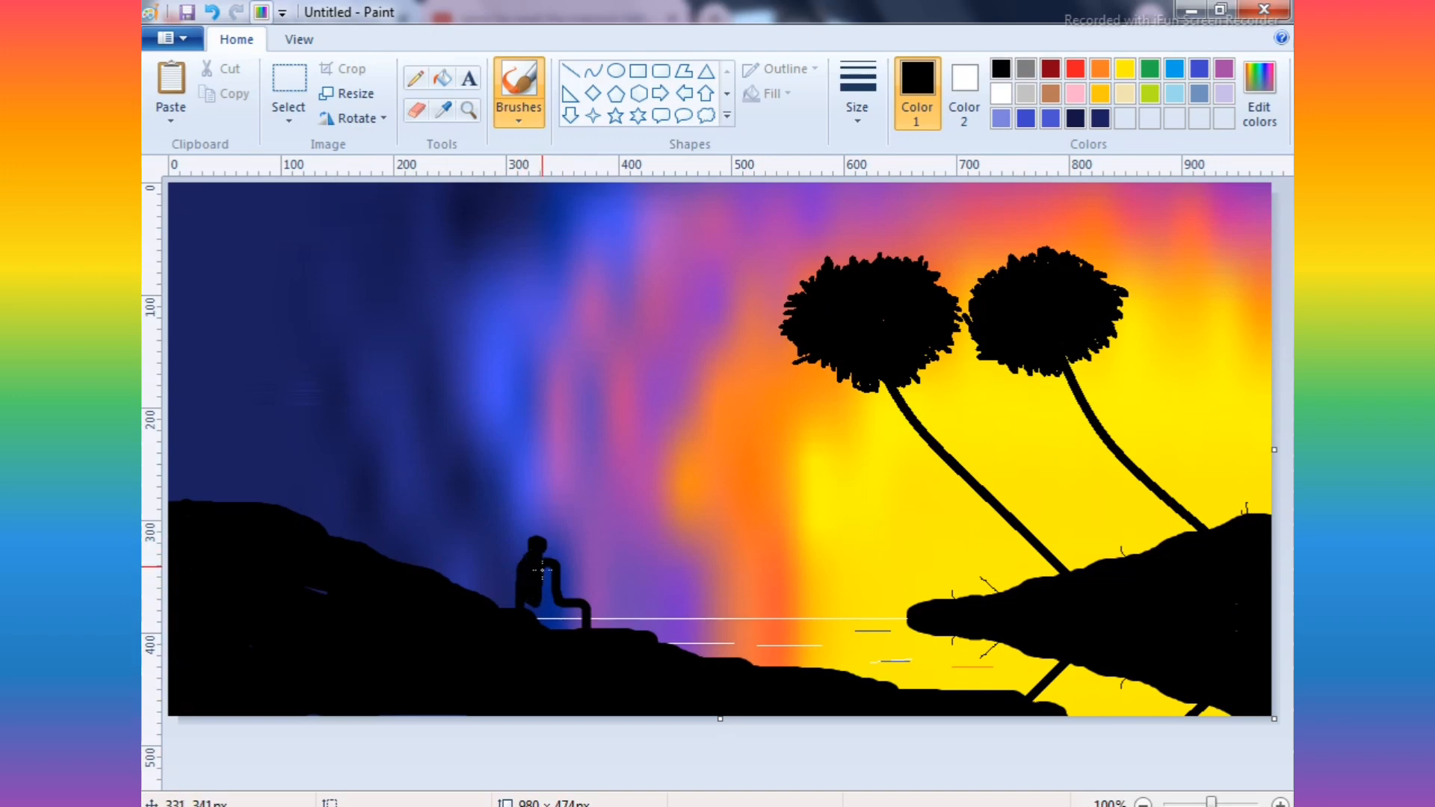
{"action": "key", "text": "ctrl+z"}
{"action": "mouse_move", "coordinate": [544, 575]}
{"action": "left_mouse_down"}
{"action": "mouse_move", "coordinate": [548, 619]}
{"action": "mouse_move", "coordinate": [593, 614]}
{"action": "left_mouse_up"}
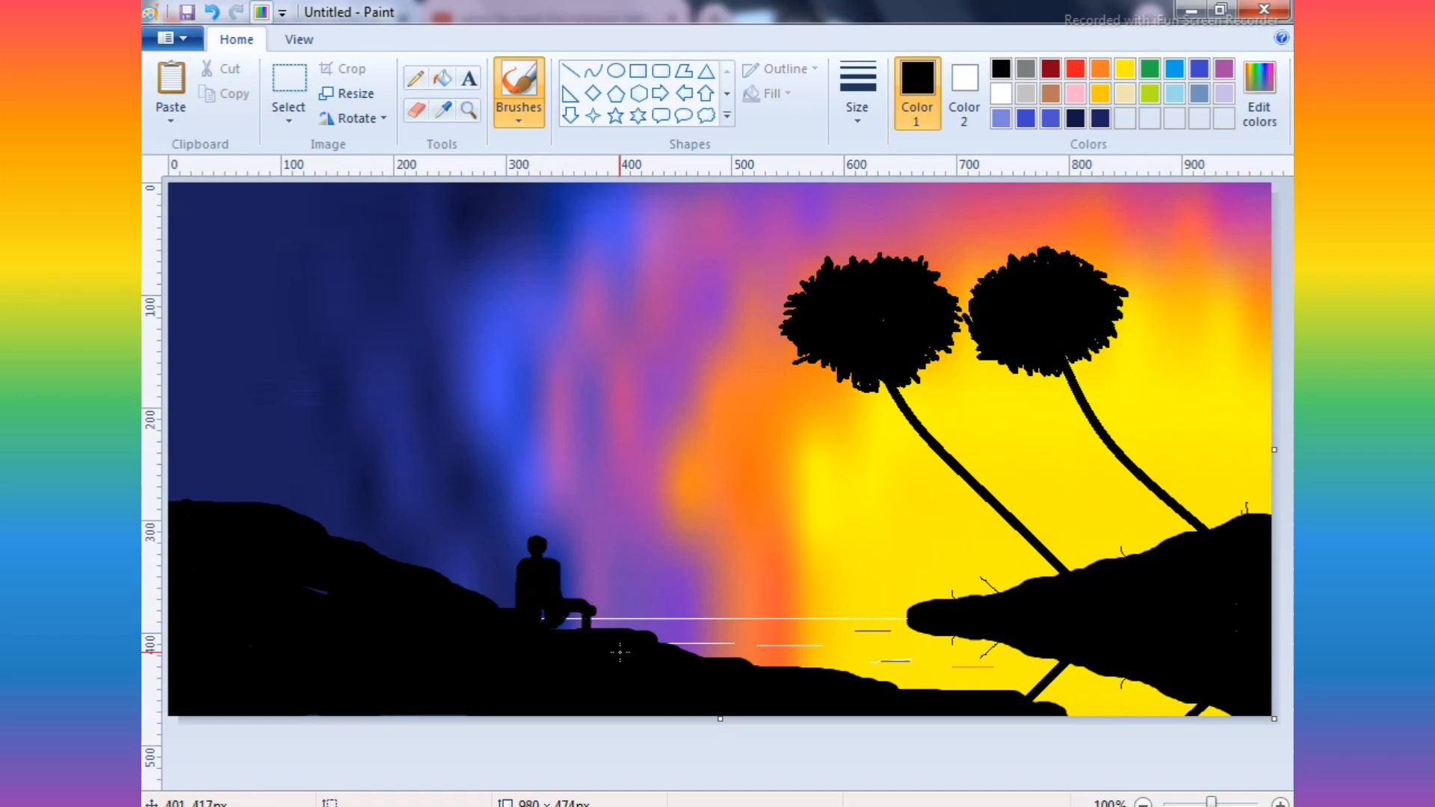
{"action": "key", "text": "ctrl+z"}
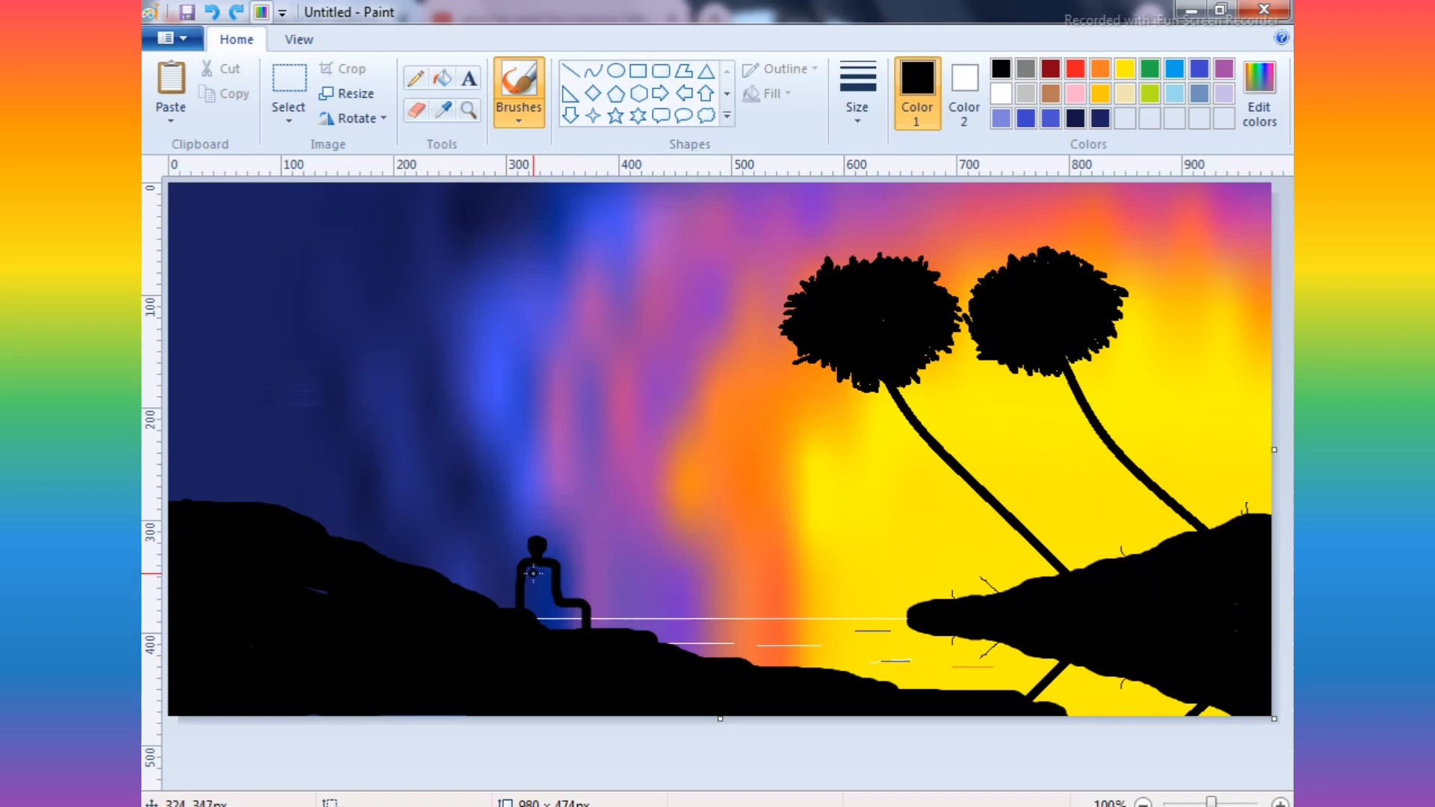
{"action": "mouse_move", "coordinate": [531, 569]}
{"action": "left_mouse_down"}
{"action": "mouse_move", "coordinate": [531, 603]}
{"action": "mouse_move", "coordinate": [533, 563]}
{"action": "mouse_move", "coordinate": [545, 565]}
{"action": "mouse_move", "coordinate": [545, 625]}
{"action": "mouse_move", "coordinate": [576, 613]}
{"action": "left_mouse_up"}
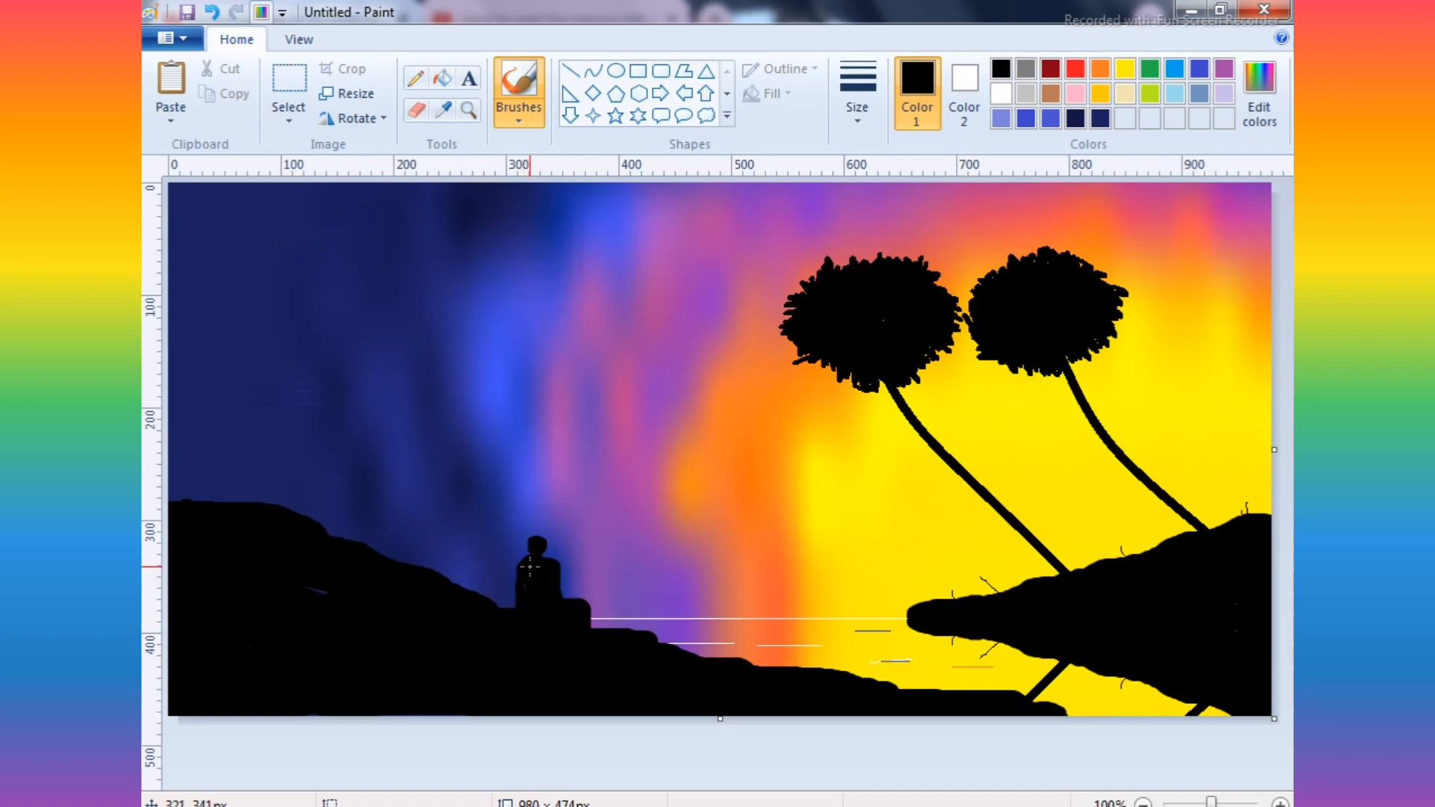
- Refine the seated figure with short straight lines, squaring its shoulders and back and adding an arm slanting down to its knees
{"action": "left_click", "coordinate": [580, 79]}
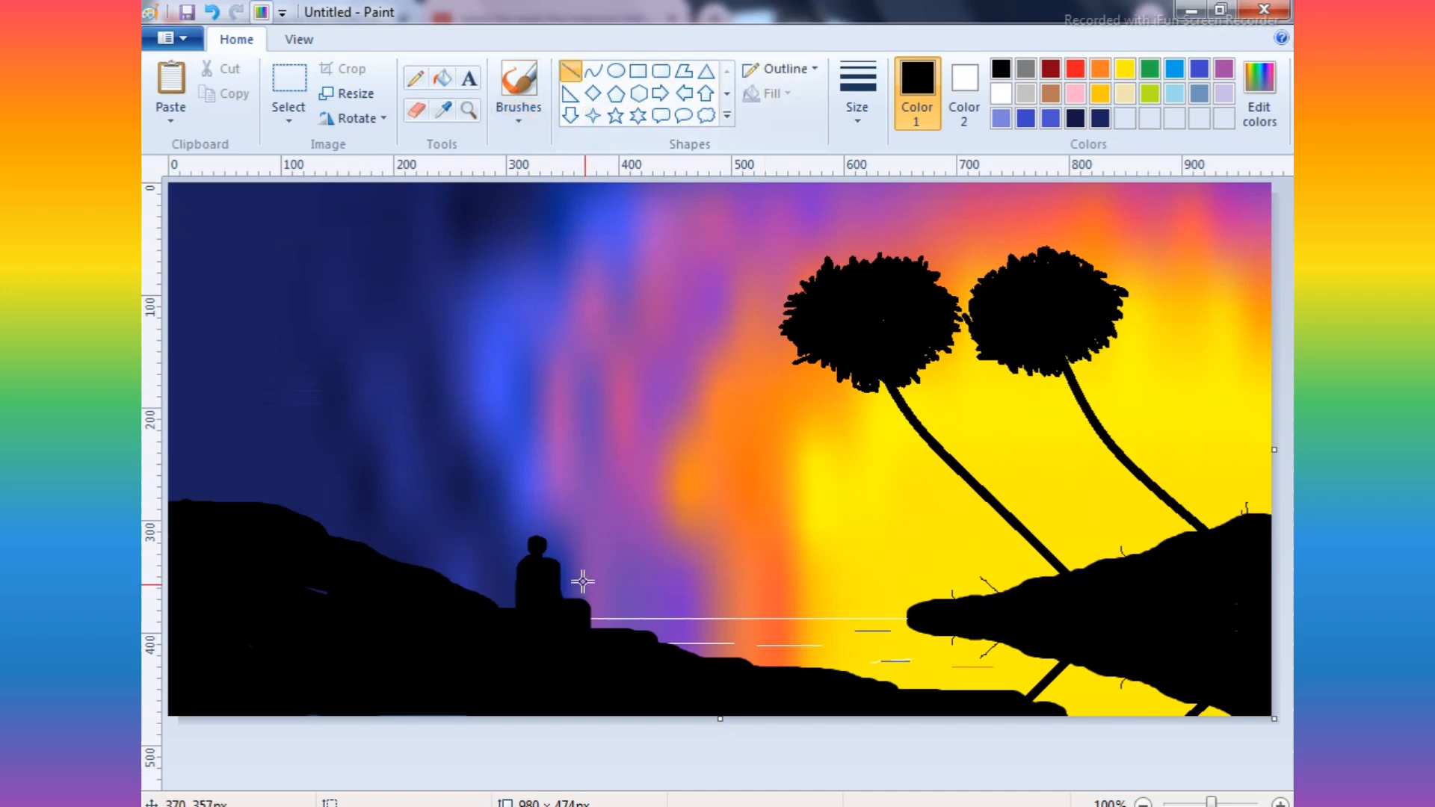
{"action": "mouse_move", "coordinate": [550, 560]}
{"action": "left_mouse_down"}
{"action": "mouse_move", "coordinate": [586, 601]}
{"action": "mouse_move", "coordinate": [550, 563]}
{"action": "mouse_move", "coordinate": [522, 558]}
{"action": "left_mouse_up"}
{"action": "left_click", "coordinate": [559, 603]}
{"action": "left_click", "coordinate": [532, 579]}
{"action": "left_click", "coordinate": [525, 574]}
{"action": "left_click", "coordinate": [521, 565]}
{"action": "mouse_move", "coordinate": [519, 557]}
{"action": "left_mouse_down"}
{"action": "mouse_move", "coordinate": [520, 588]}
{"action": "mouse_move", "coordinate": [516, 577]}
{"action": "left_mouse_up"}
{"action": "left_click", "coordinate": [534, 597]}
{"action": "left_click", "coordinate": [528, 567]}
{"action": "key", "text": "ctrl+z"}
{"action": "mouse_move", "coordinate": [519, 565]}
{"action": "left_mouse_down"}
{"action": "mouse_move", "coordinate": [519, 586]}
{"action": "mouse_move", "coordinate": [533, 559]}
{"action": "mouse_move", "coordinate": [537, 574]}
{"action": "left_mouse_up"}
{"action": "left_click", "coordinate": [562, 615]}
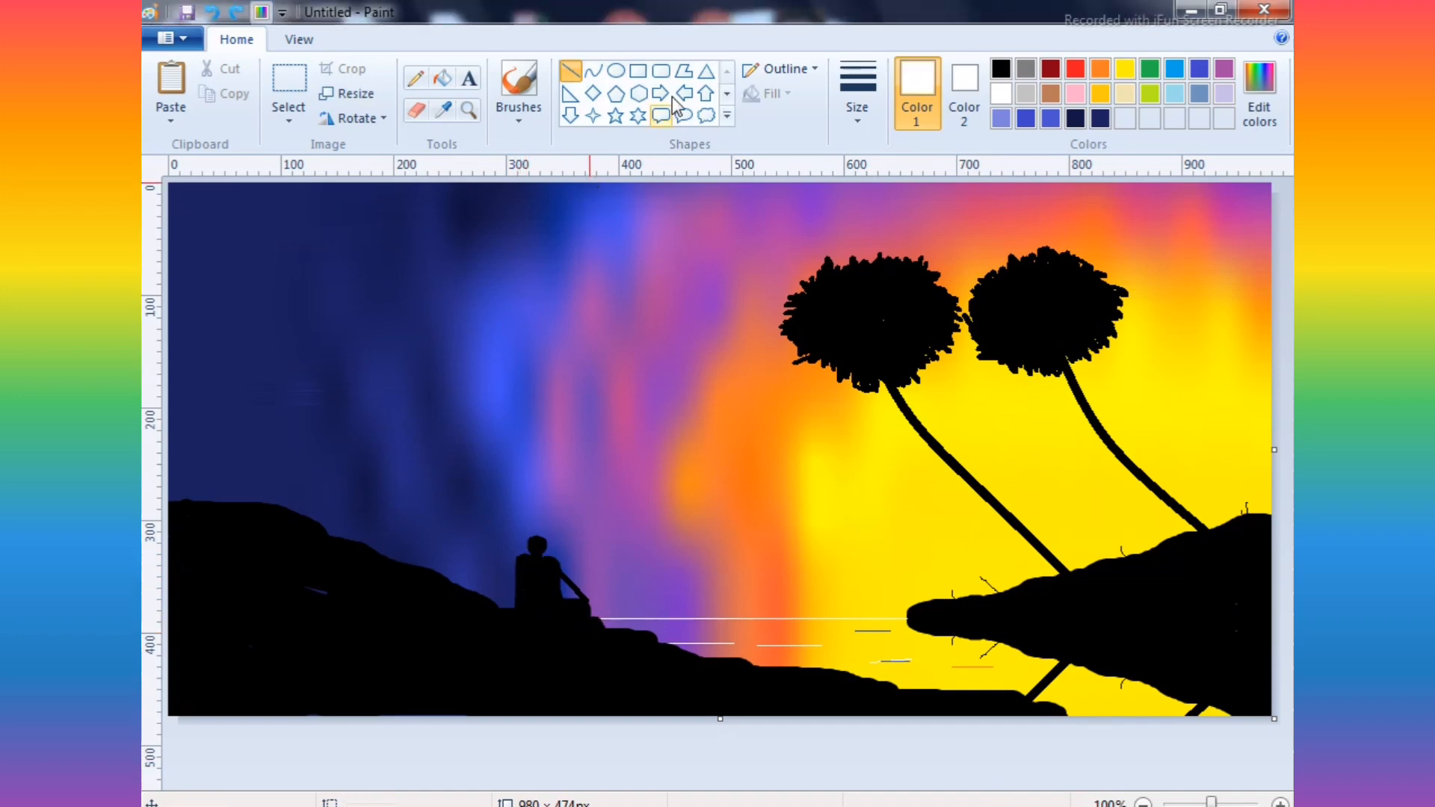
- Switch the color to black and add thin upright grass blades along the shore's ridge from the left edge past the seated figure
{"action": "left_click", "coordinate": [1000, 69]}
{"action": "mouse_move", "coordinate": [176, 482]}
{"action": "left_mouse_down"}
{"action": "mouse_move", "coordinate": [209, 518]}
{"action": "mouse_move", "coordinate": [270, 536]}
{"action": "mouse_move", "coordinate": [297, 487]}
{"action": "mouse_move", "coordinate": [240, 492]}
{"action": "left_mouse_up"}
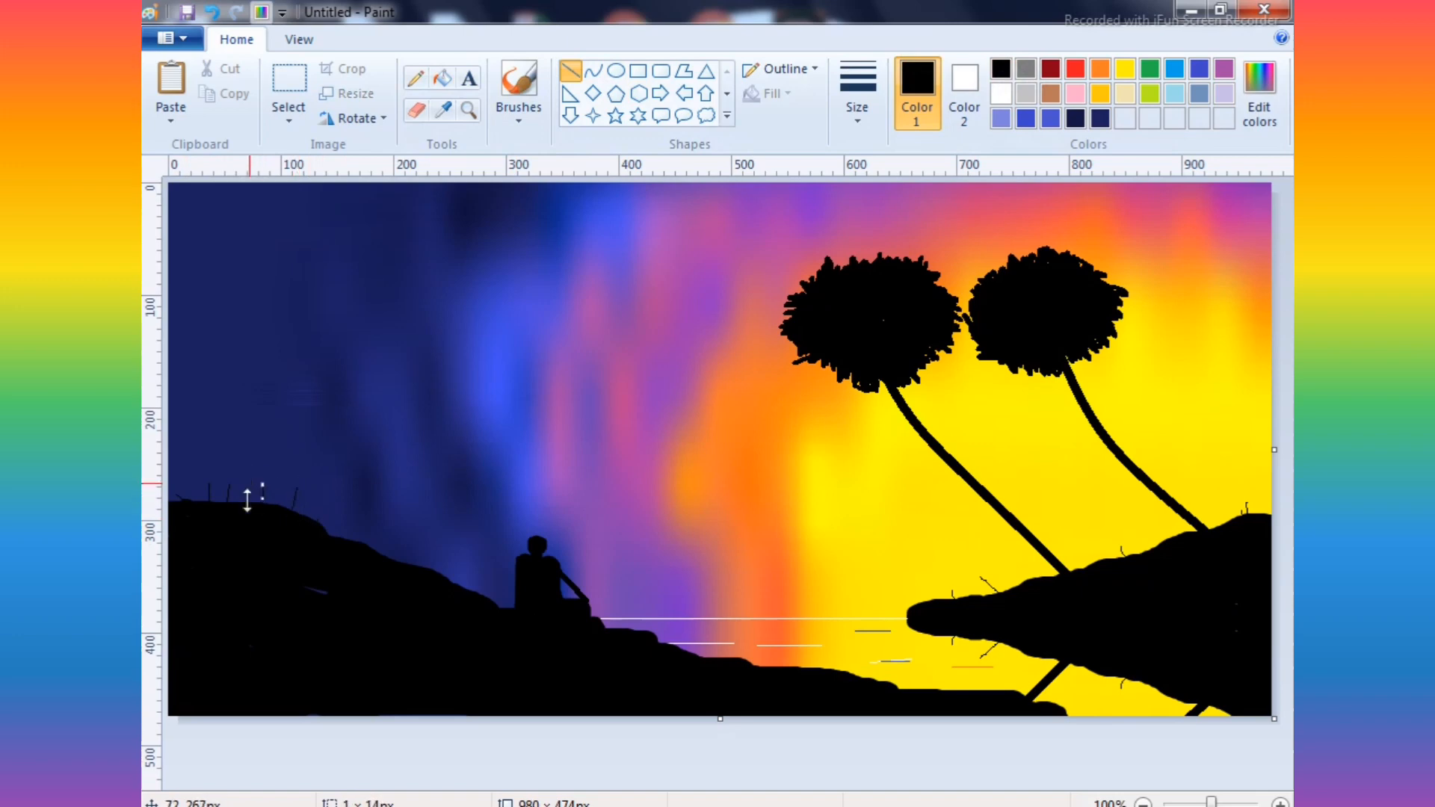
{"action": "left_click", "coordinate": [519, 82]}
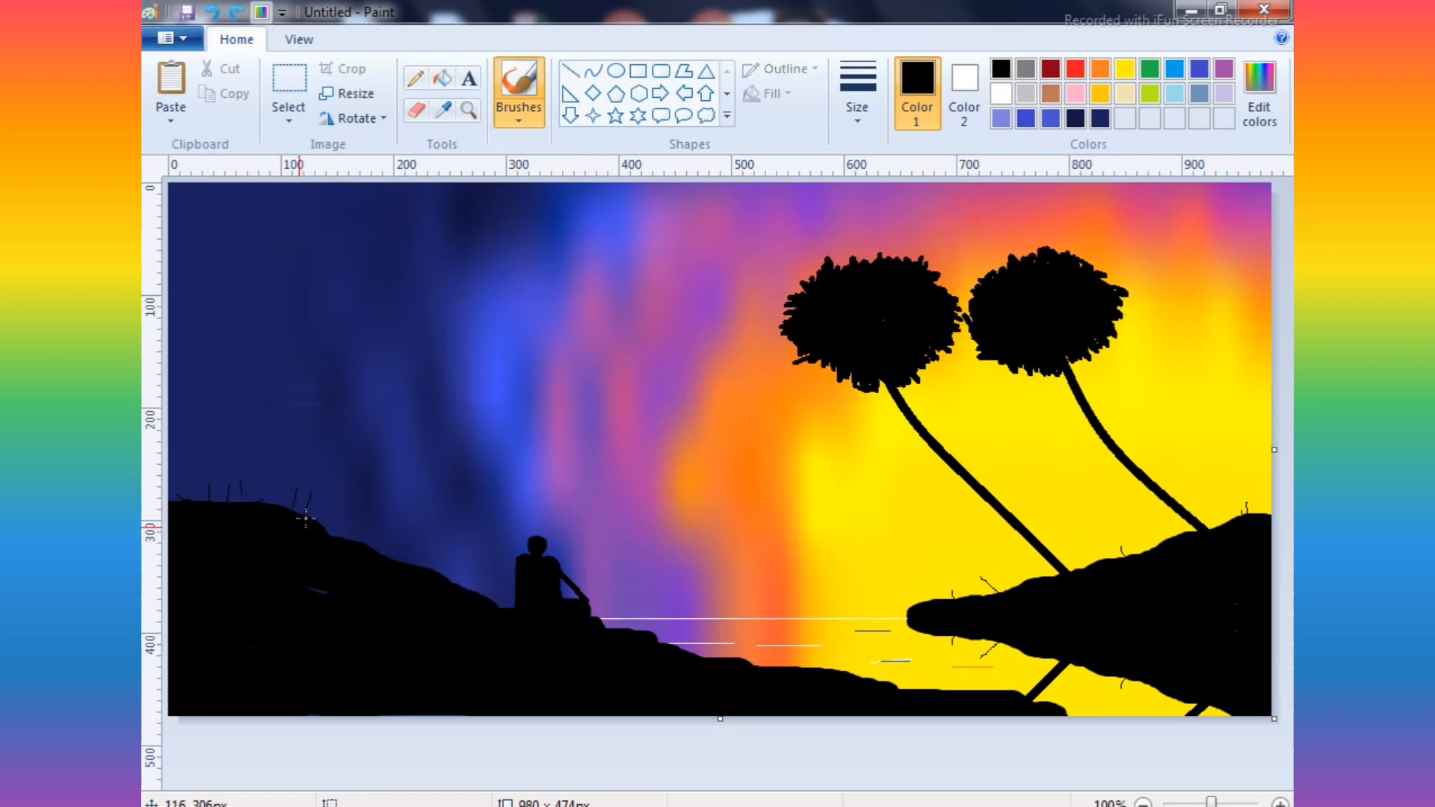
{"action": "left_click_drag", "start_coordinate": [319, 503], "coordinate": [314, 525]}
{"action": "left_click_drag", "start_coordinate": [444, 525], "coordinate": [444, 568]}
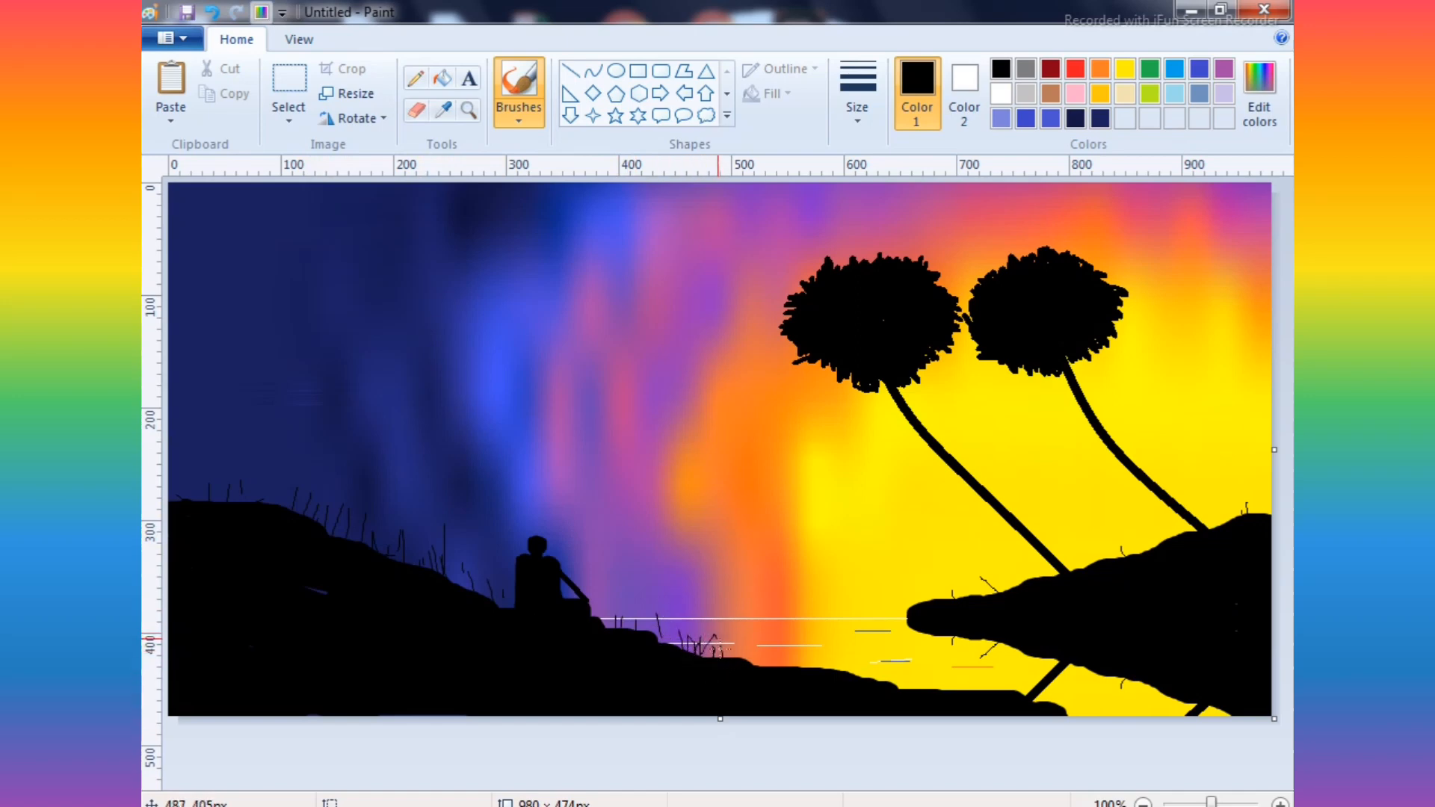
- Extend the thin black grass blades along the low part of the shore down to its far tip
{"action": "left_click_drag", "start_coordinate": [725, 660], "coordinate": [738, 661]}
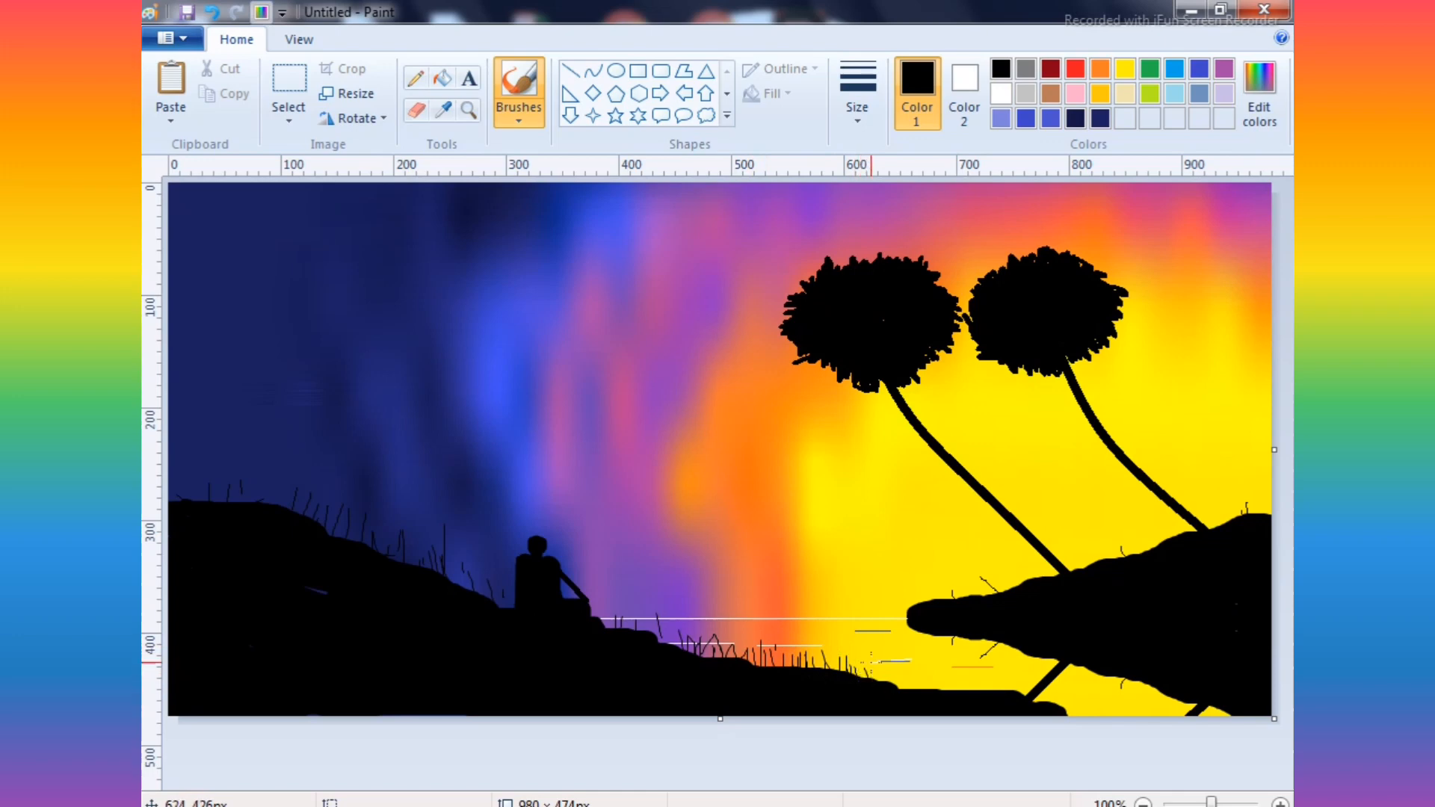
{"action": "left_click_drag", "start_coordinate": [934, 690], "coordinate": [927, 664]}
{"action": "left_click_drag", "start_coordinate": [943, 662], "coordinate": [953, 691]}
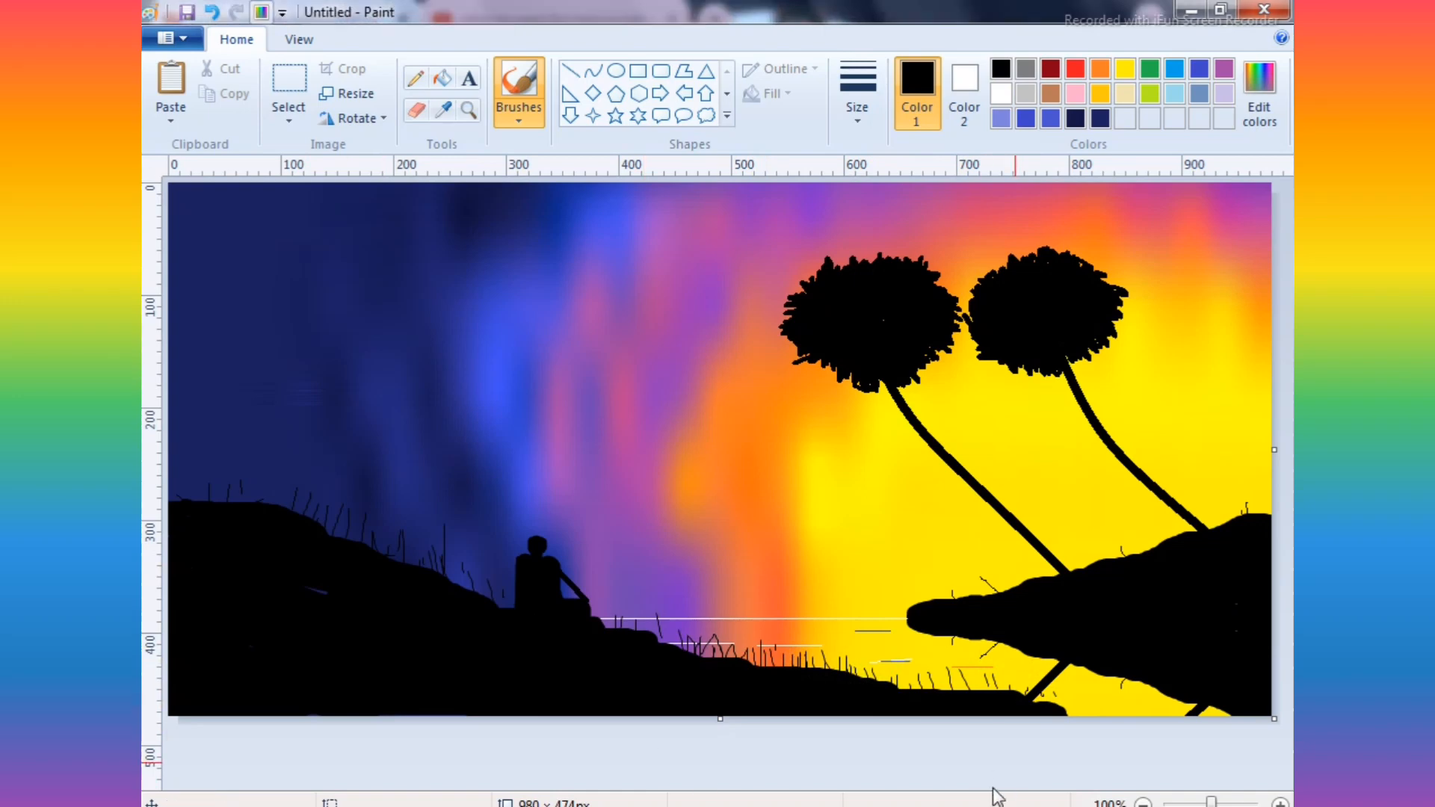
{"action": "left_click", "coordinate": [499, 116]}
{"action": "left_click", "coordinate": [609, 200]}
{"action": "left_click", "coordinate": [527, 112]}
{"action": "left_click", "coordinate": [653, 198]}
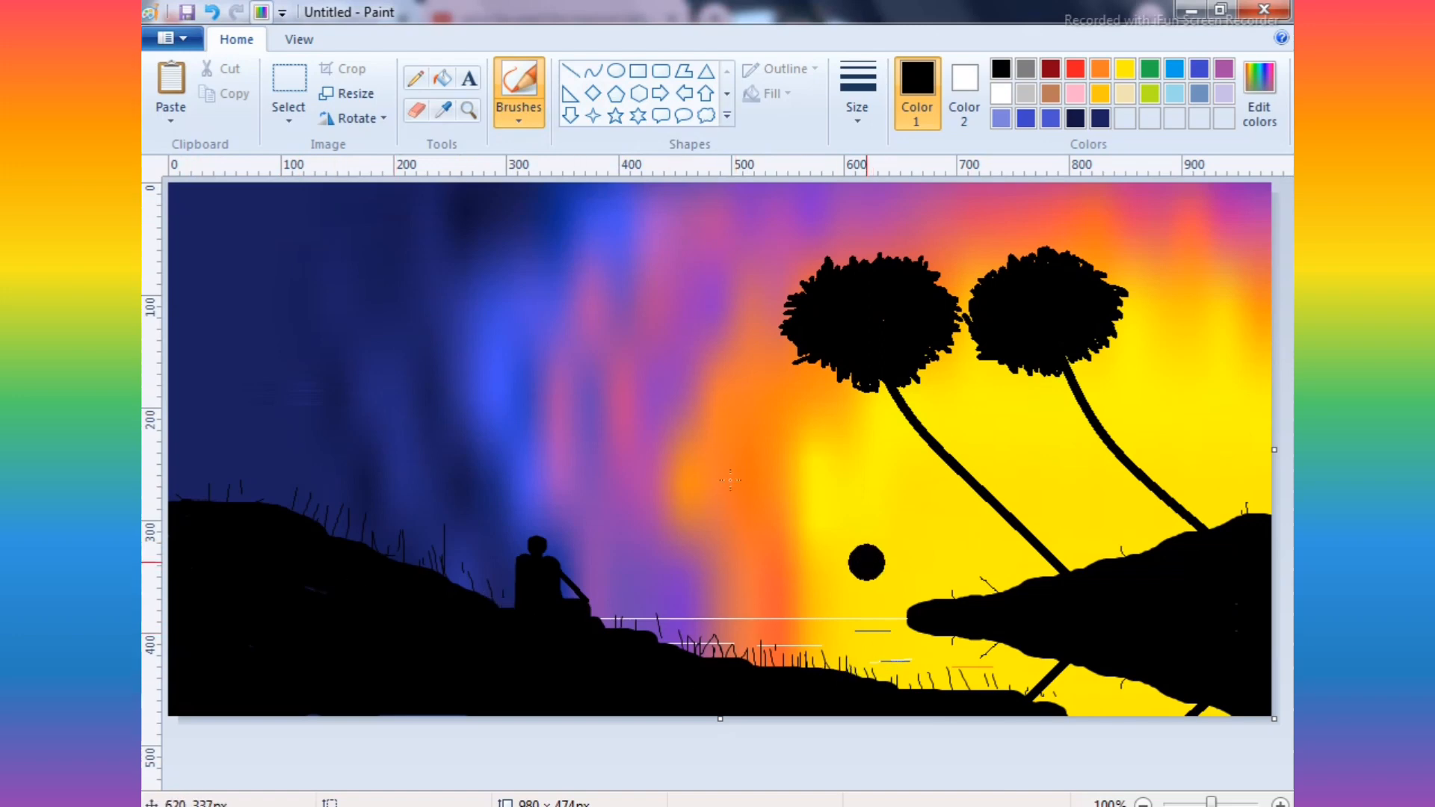
{"action": "left_click", "coordinate": [857, 104]}
{"action": "left_click", "coordinate": [861, 168]}
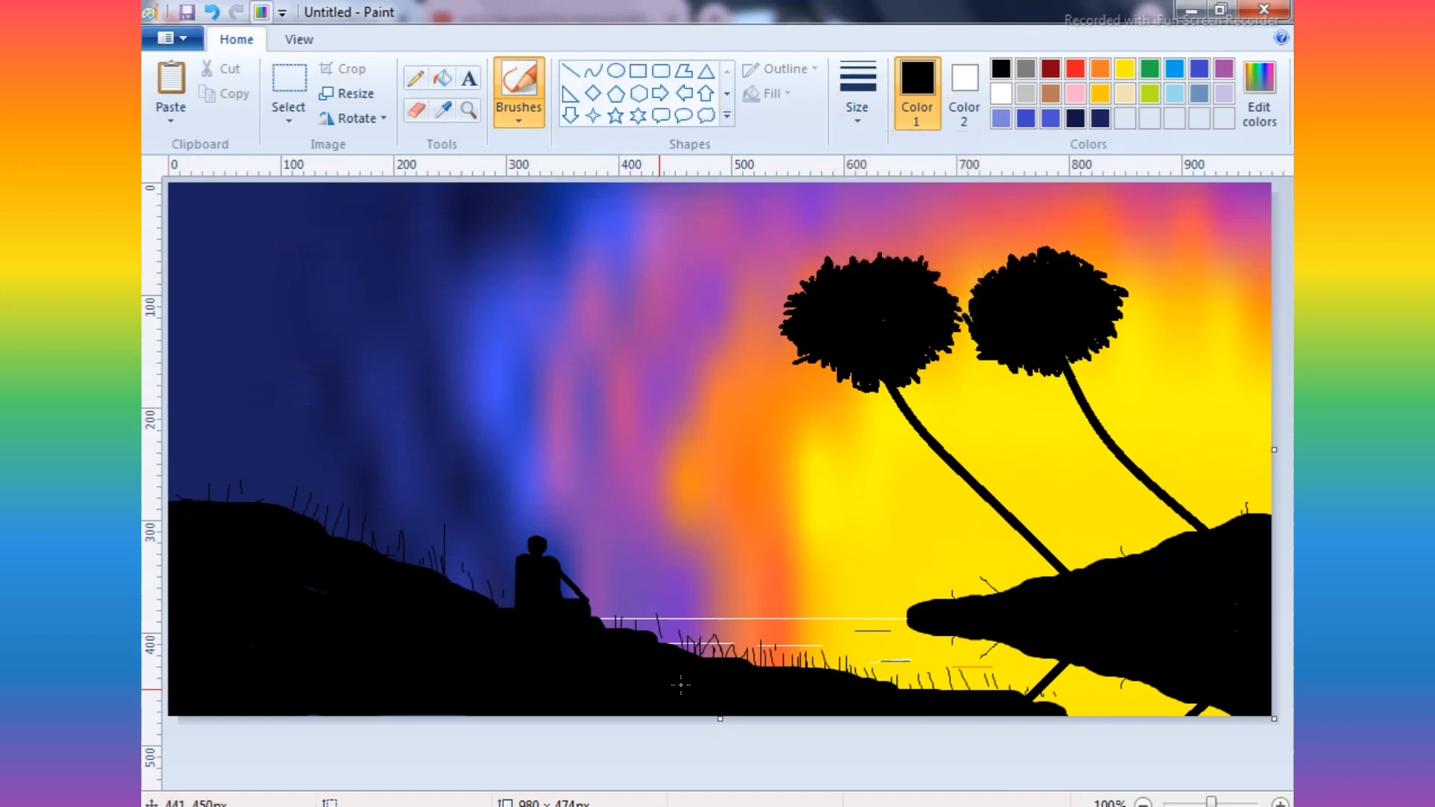
{"action": "mouse_move", "coordinate": [693, 647]}
{"action": "left_mouse_down"}
{"action": "mouse_move", "coordinate": [849, 670]}
{"action": "mouse_move", "coordinate": [757, 671]}
{"action": "mouse_move", "coordinate": [865, 674]}
{"action": "mouse_move", "coordinate": [872, 660]}
{"action": "mouse_move", "coordinate": [924, 692]}
{"action": "mouse_move", "coordinate": [1067, 702]}
{"action": "left_mouse_up"}
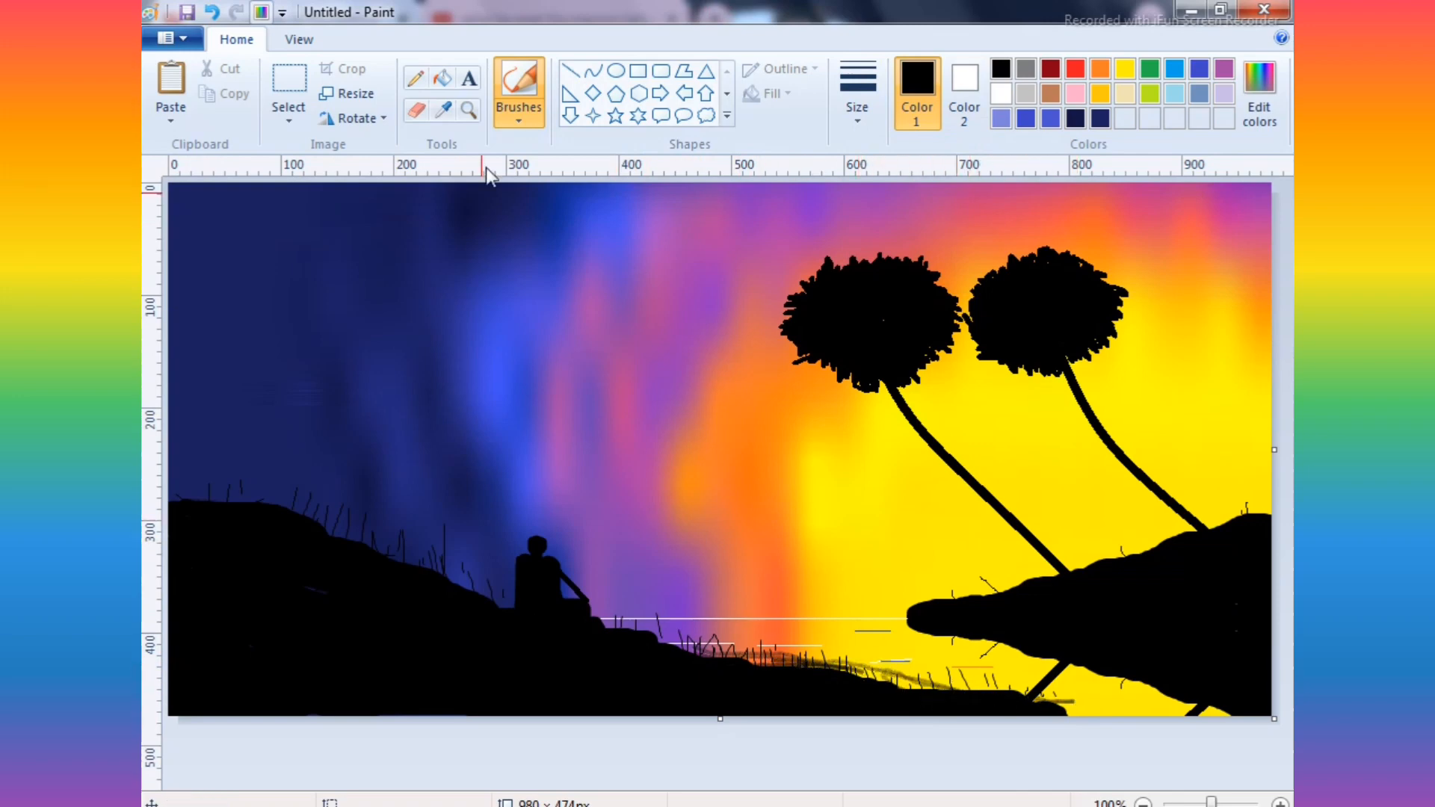
{"action": "key", "text": "ctrl+z"}
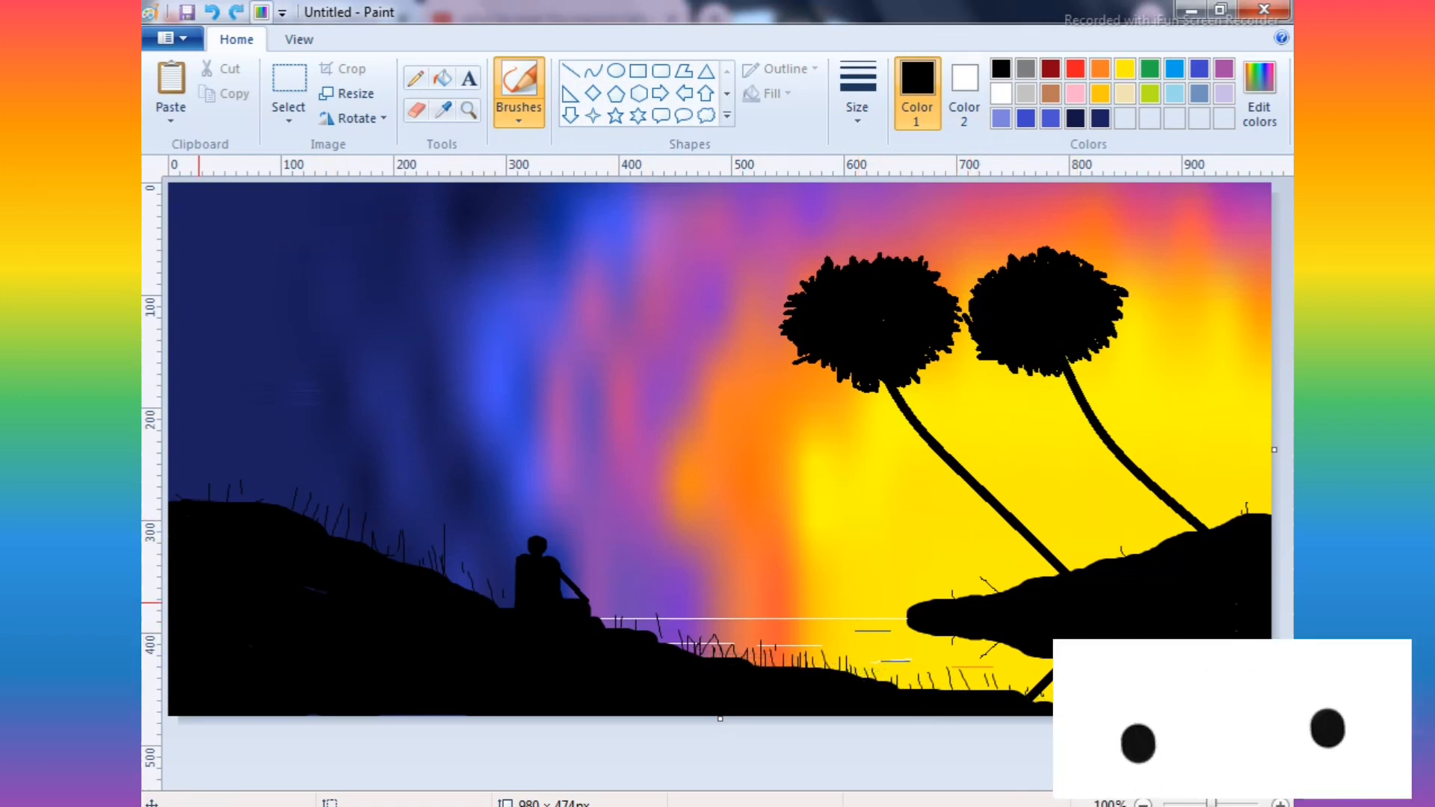